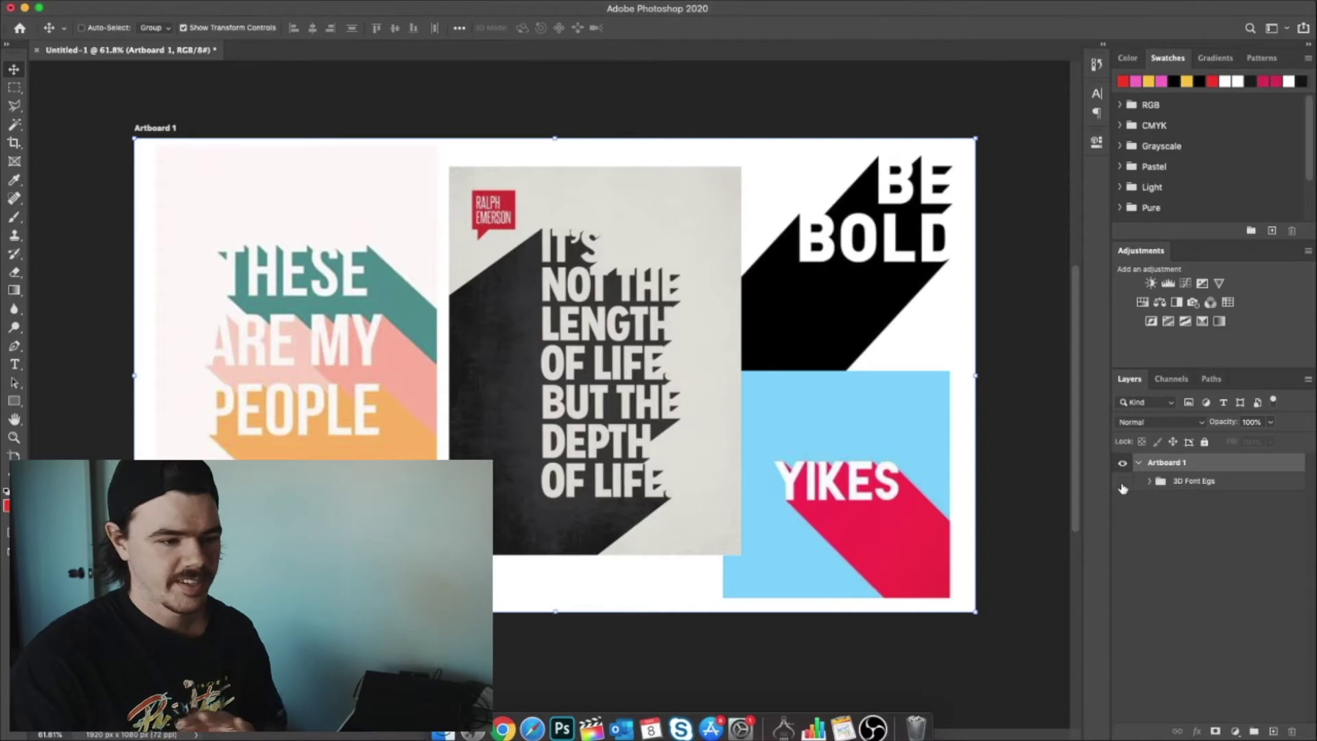
Hide the 3D Font Egs group and start a new text reading "SUBSCRIBE" in the upper middle of the artboard.
{"action": "left_click", "coordinate": [1122, 483]}
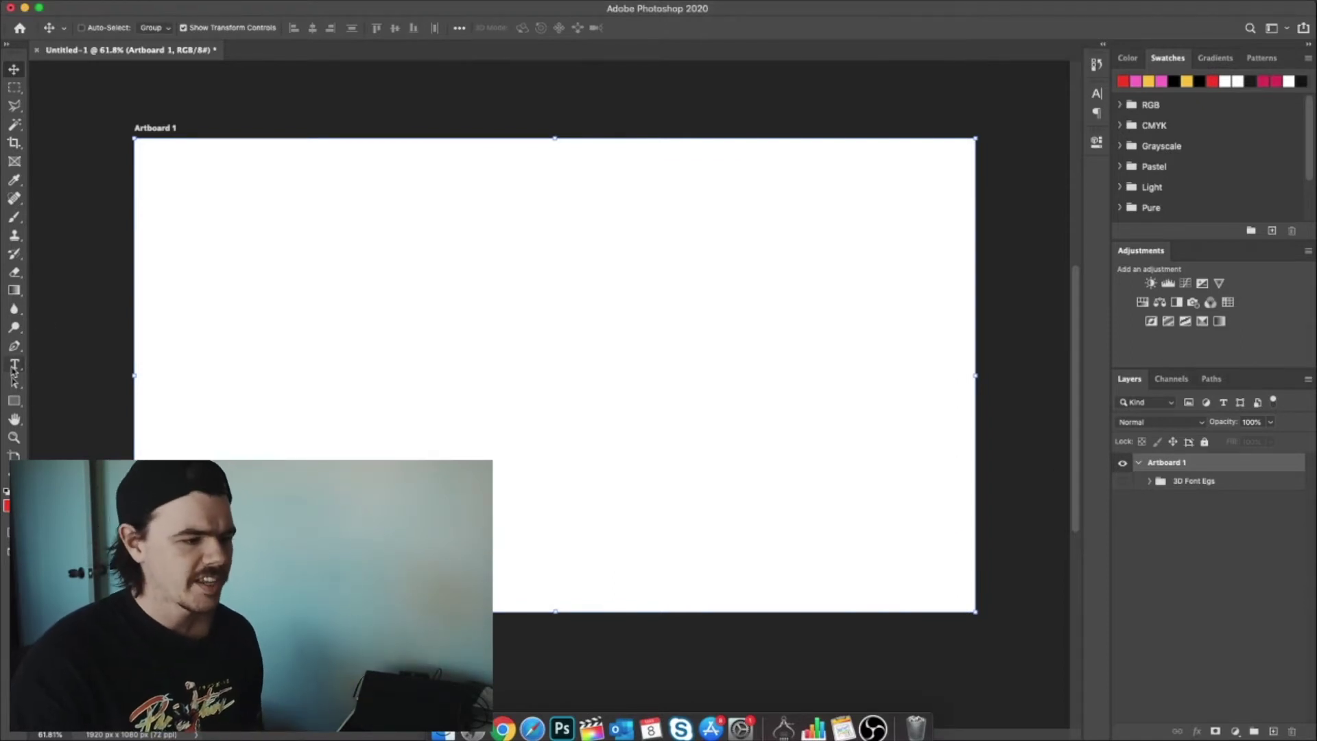
{"action": "left_click", "coordinate": [14, 364]}
{"action": "left_click", "coordinate": [473, 306]}
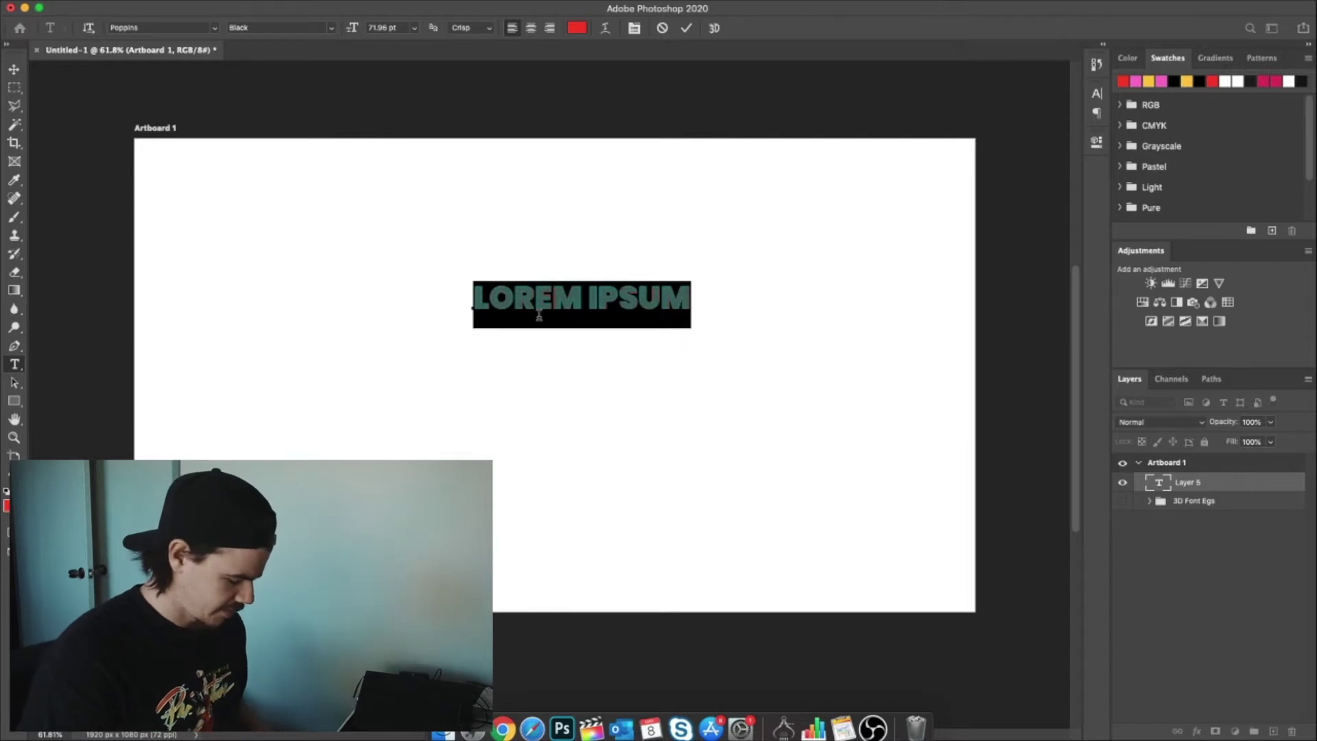
{"action": "type", "text": "S"}
{"action": "type", "text": "UBSCRIBE"}
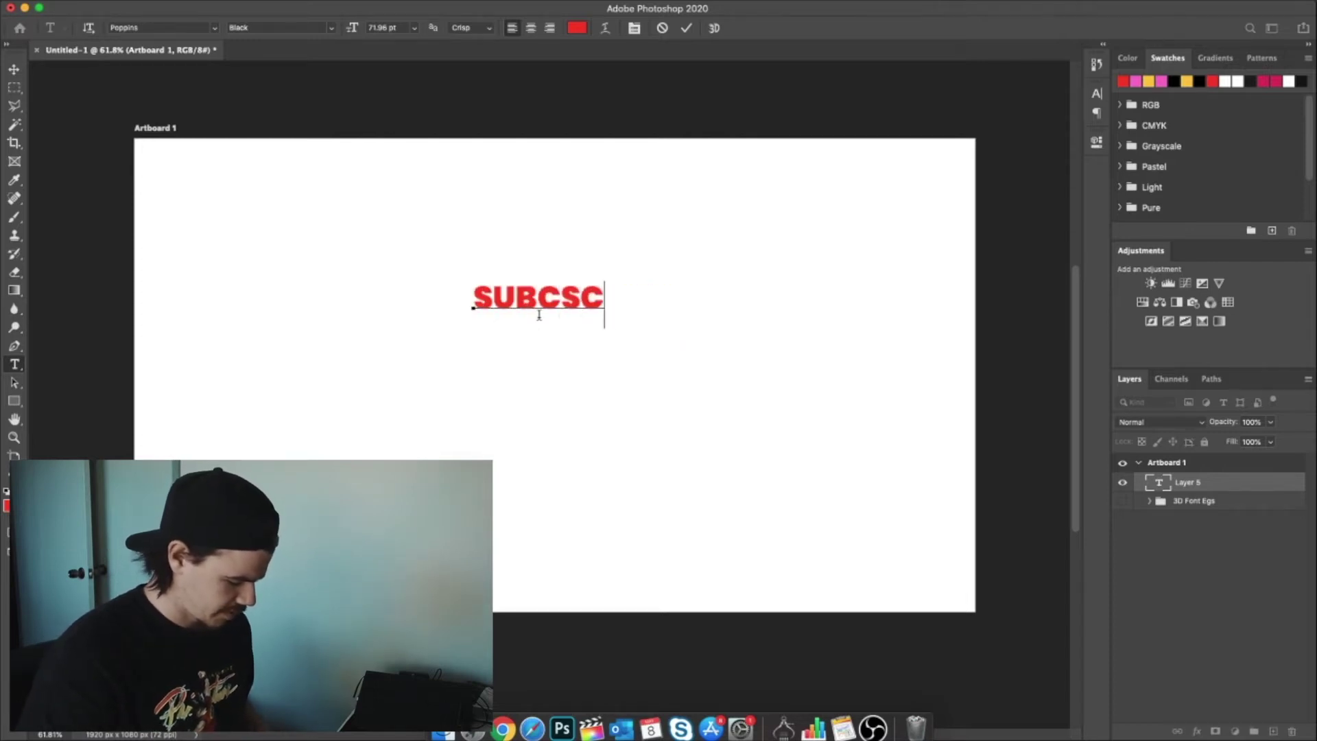
Add a second line below "SUBSCRIBE" reading "TO" followed by the channel owner's name in capitals.
{"action": "type", "text": " TO JA"}
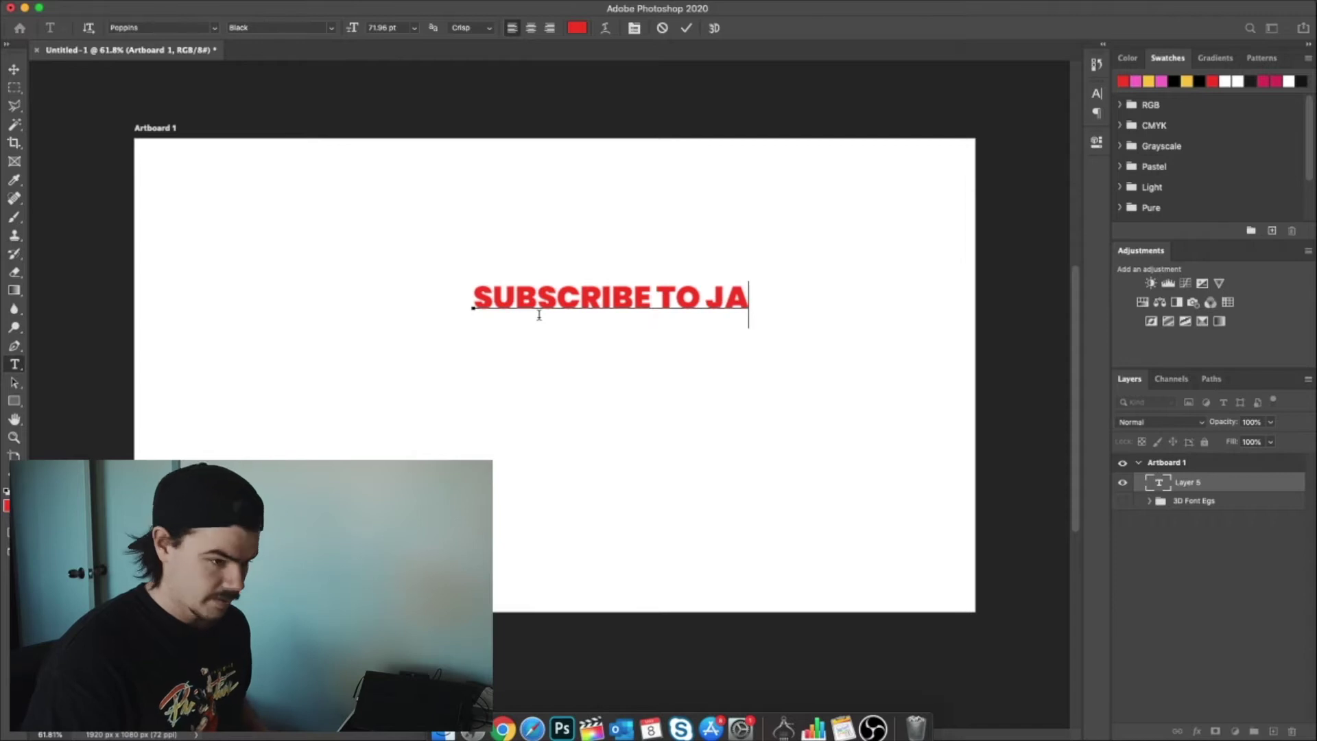
{"action": "key", "text": "BackSpace"}
{"action": "key", "text": "BackSpace"}
{"action": "key", "text": "BackSpace"}
{"action": "key", "text": "BackSpace"}
{"action": "key", "text": "BackSpace"}
{"action": "key", "text": "BackSpace"}
{"action": "key", "text": "Return"}
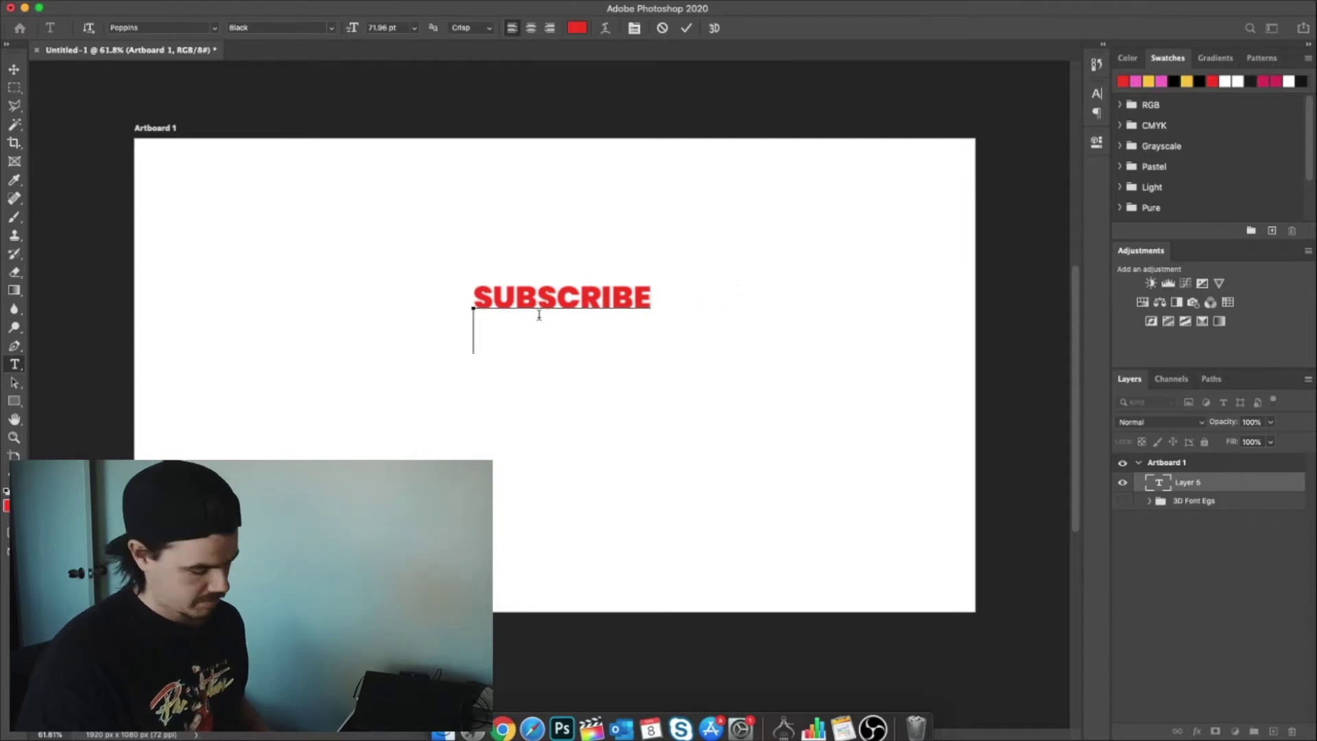
{"action": "type", "text": "TO JACK"}
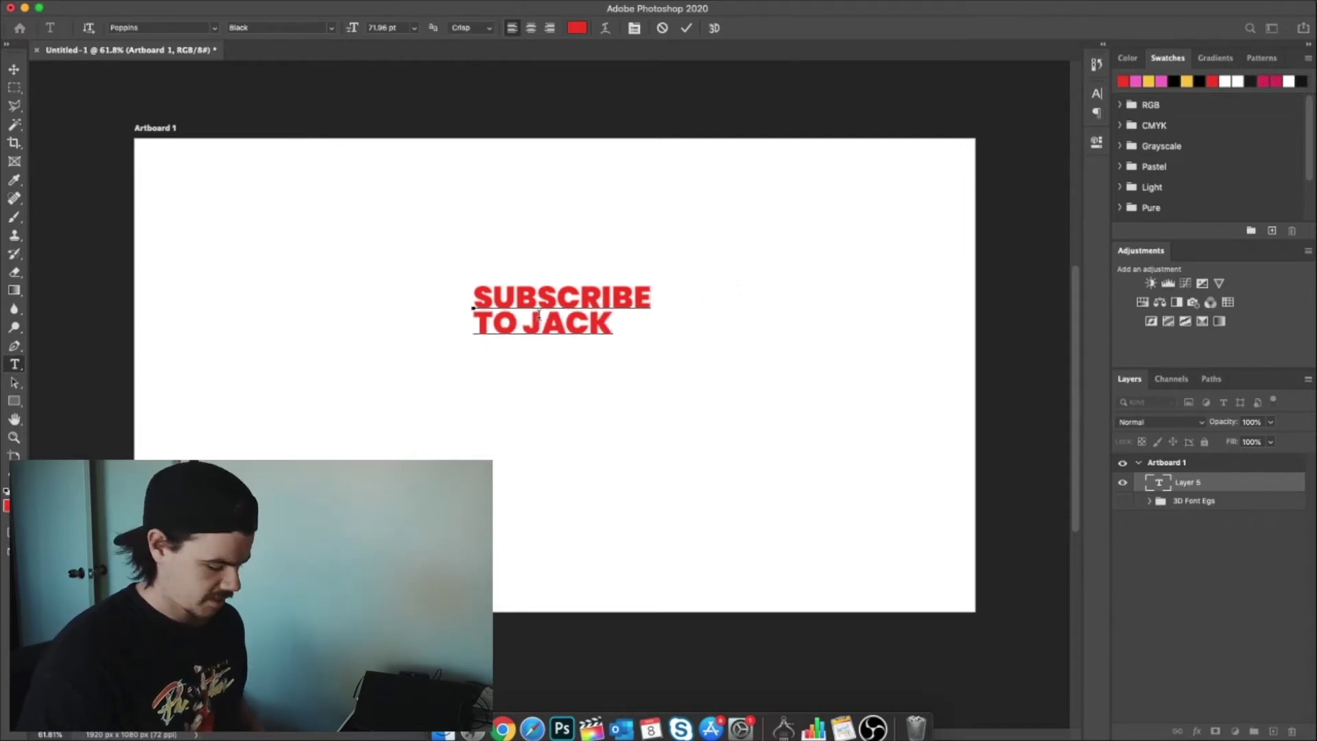
{"action": "type", "text": " BING"}
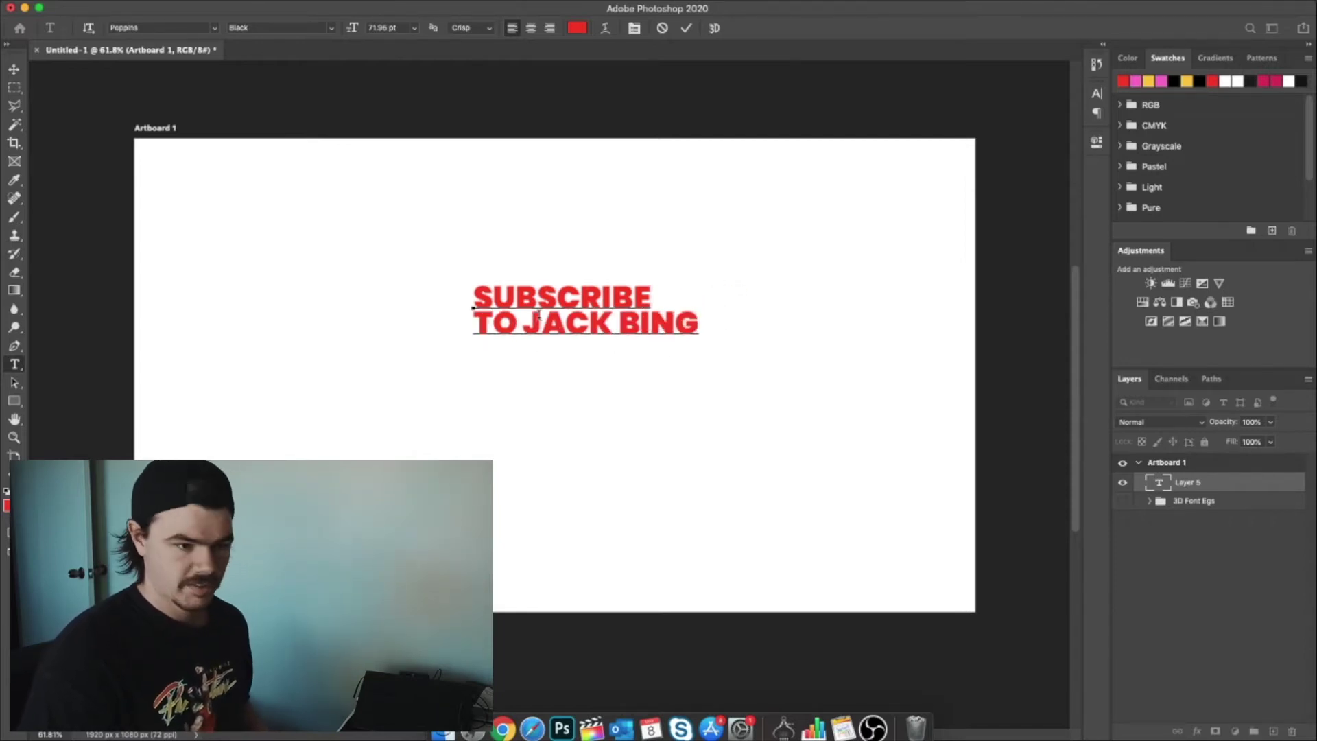
Right-align both text lines and move the text block into the artboard's upper-right area.
{"action": "left_click", "coordinate": [474, 297]}
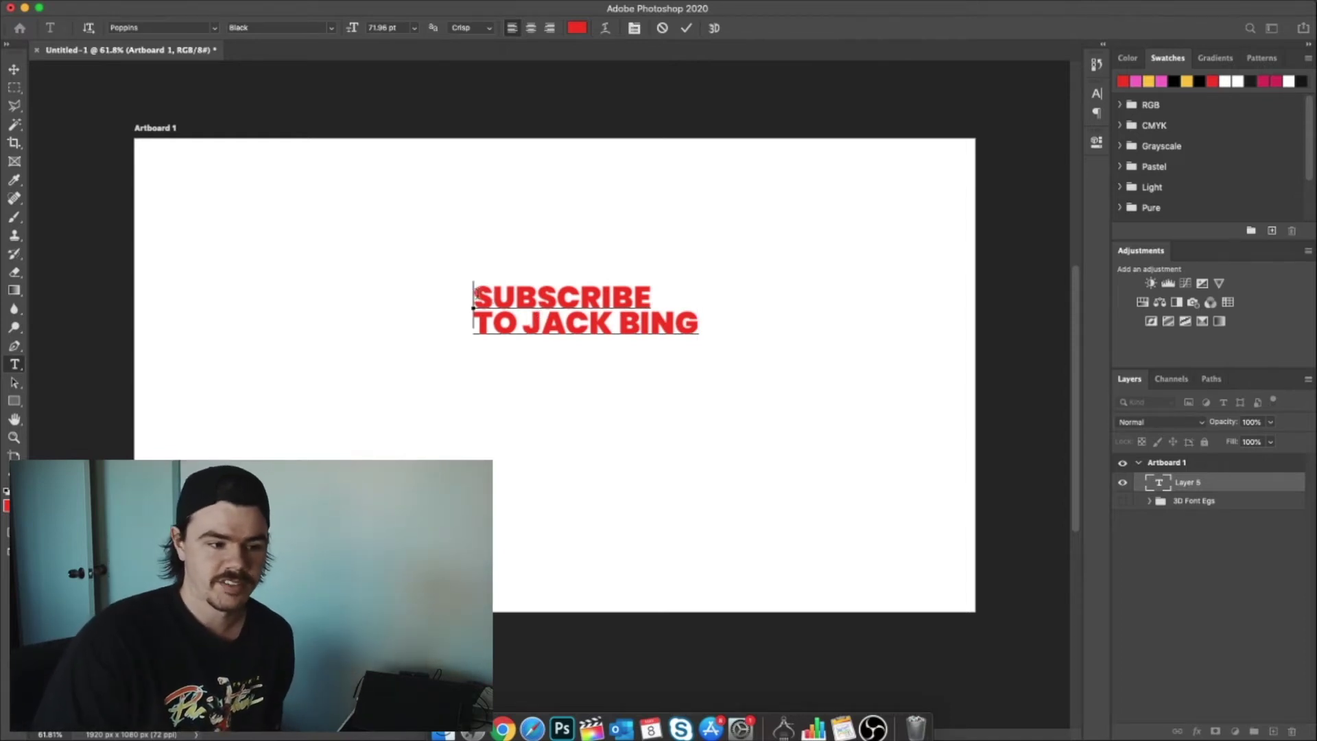
{"action": "left_click_drag", "start_coordinate": [475, 297], "coordinate": [786, 344]}
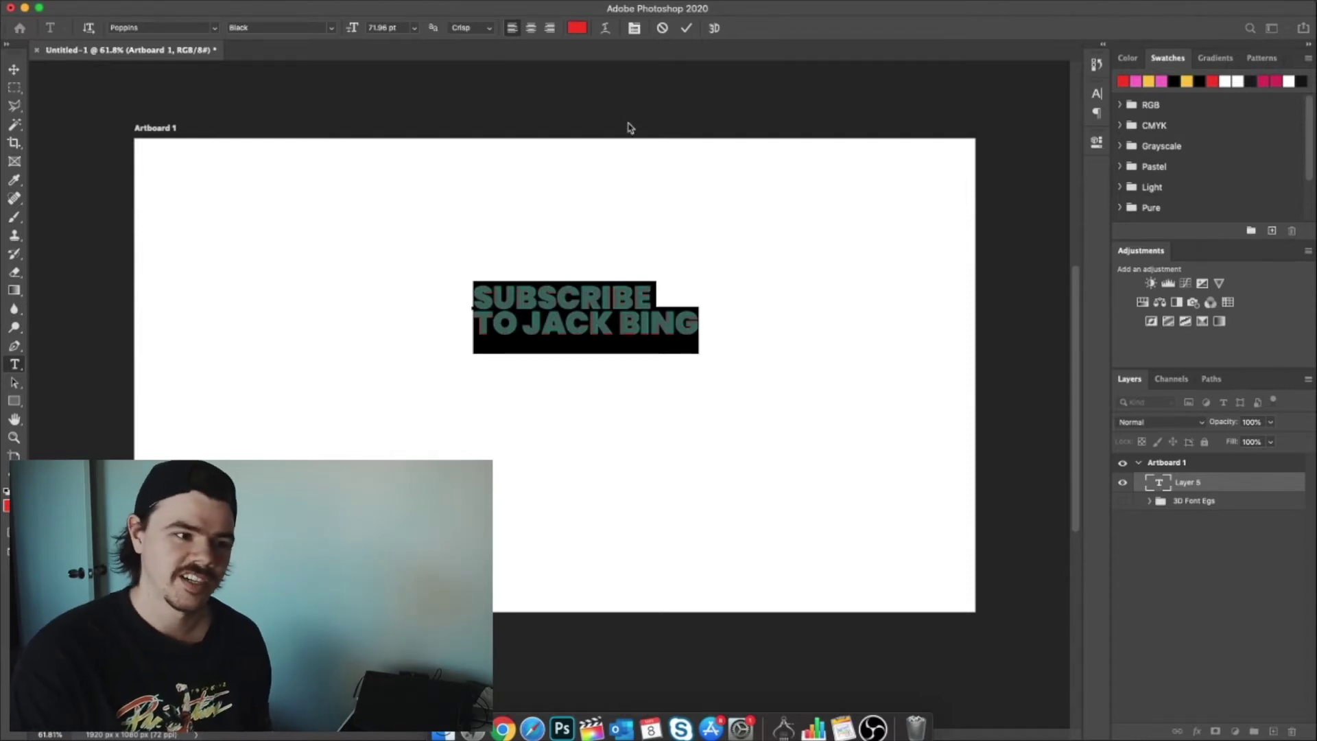
{"action": "left_click", "coordinate": [550, 28]}
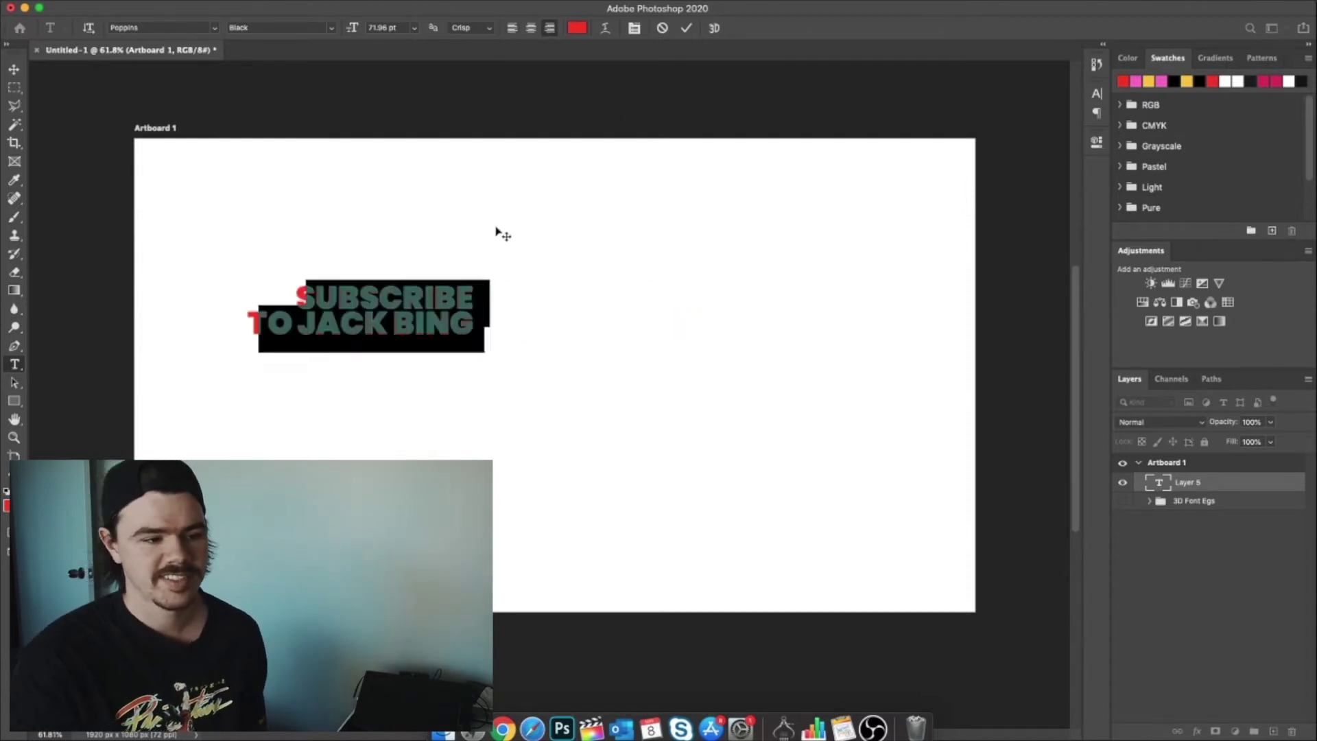
{"action": "left_click_drag", "start_coordinate": [500, 233], "coordinate": [677, 280]}
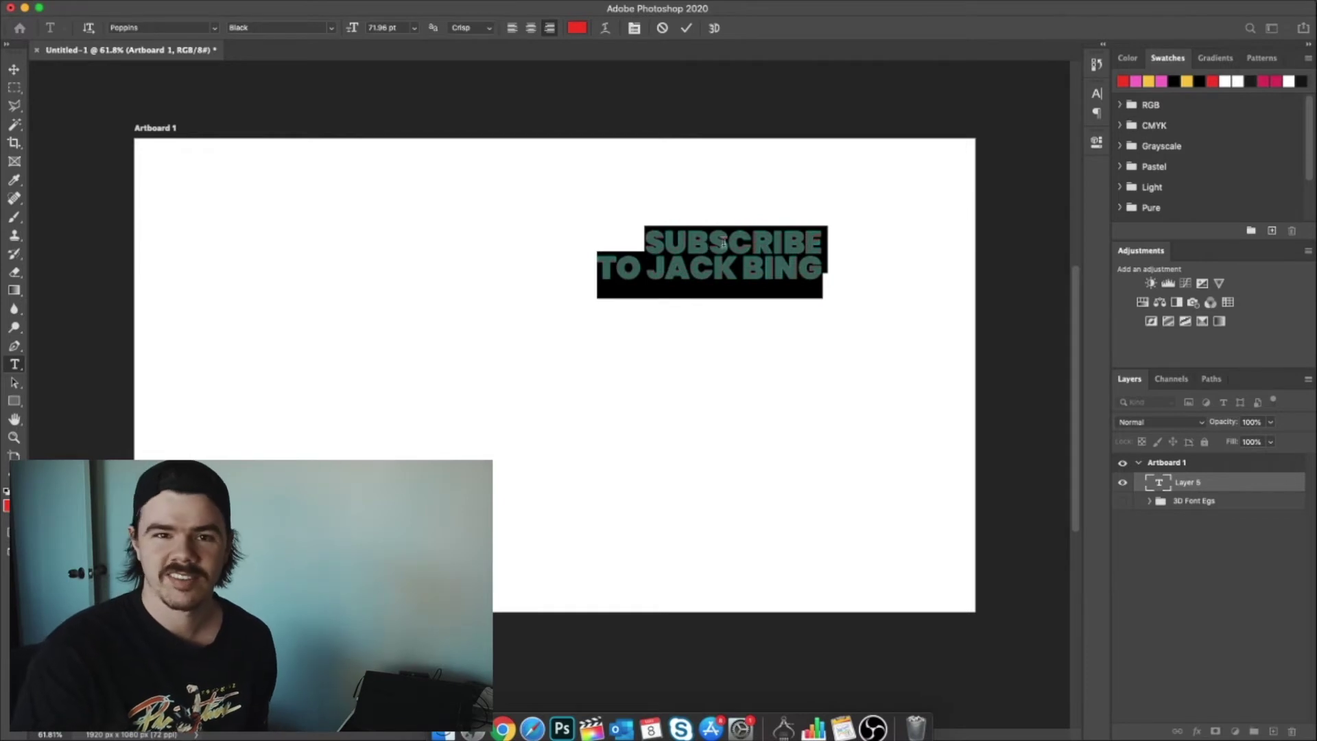
Enlarge the two-line text to 149.96 pt and set its leading to 121.54 pt.
{"action": "left_click_drag", "start_coordinate": [352, 28], "coordinate": [372, 29]}
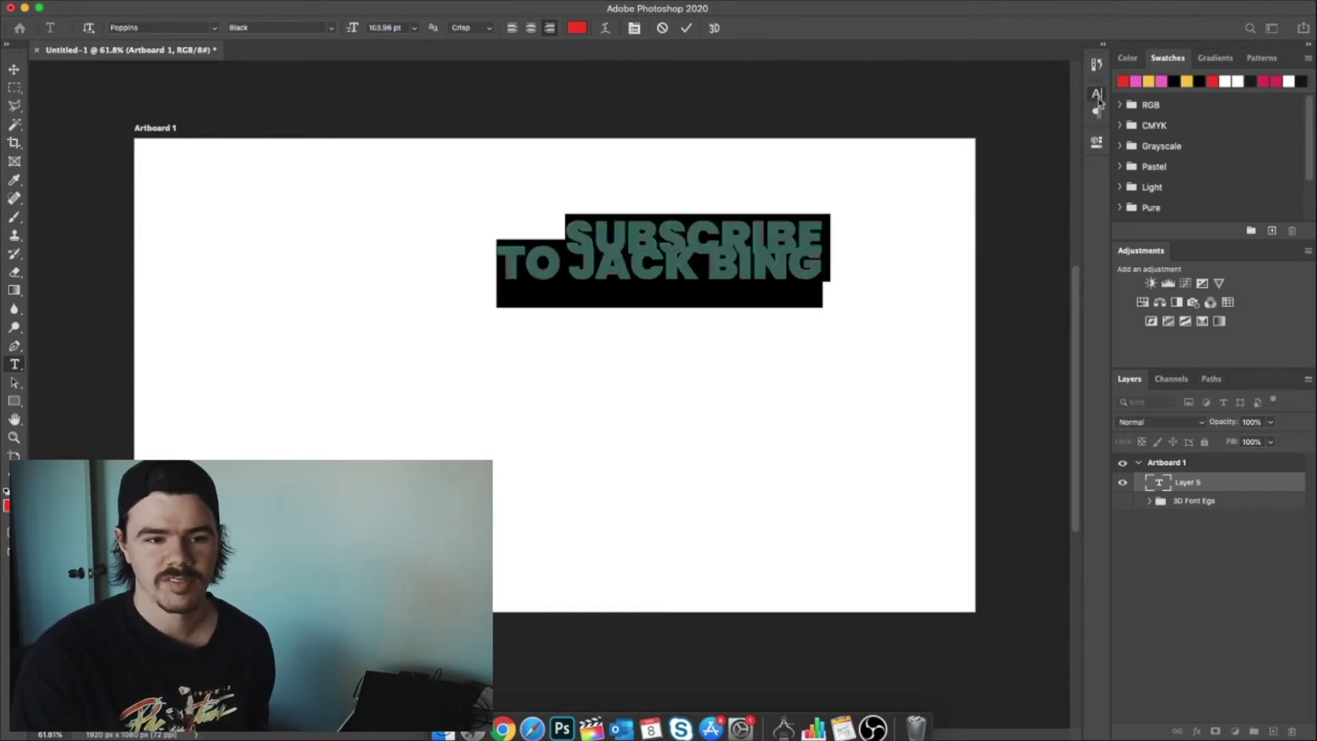
{"action": "left_click", "coordinate": [1097, 96]}
{"action": "left_click_drag", "start_coordinate": [1016, 137], "coordinate": [1041, 138]}
{"action": "key", "text": "super+h"}
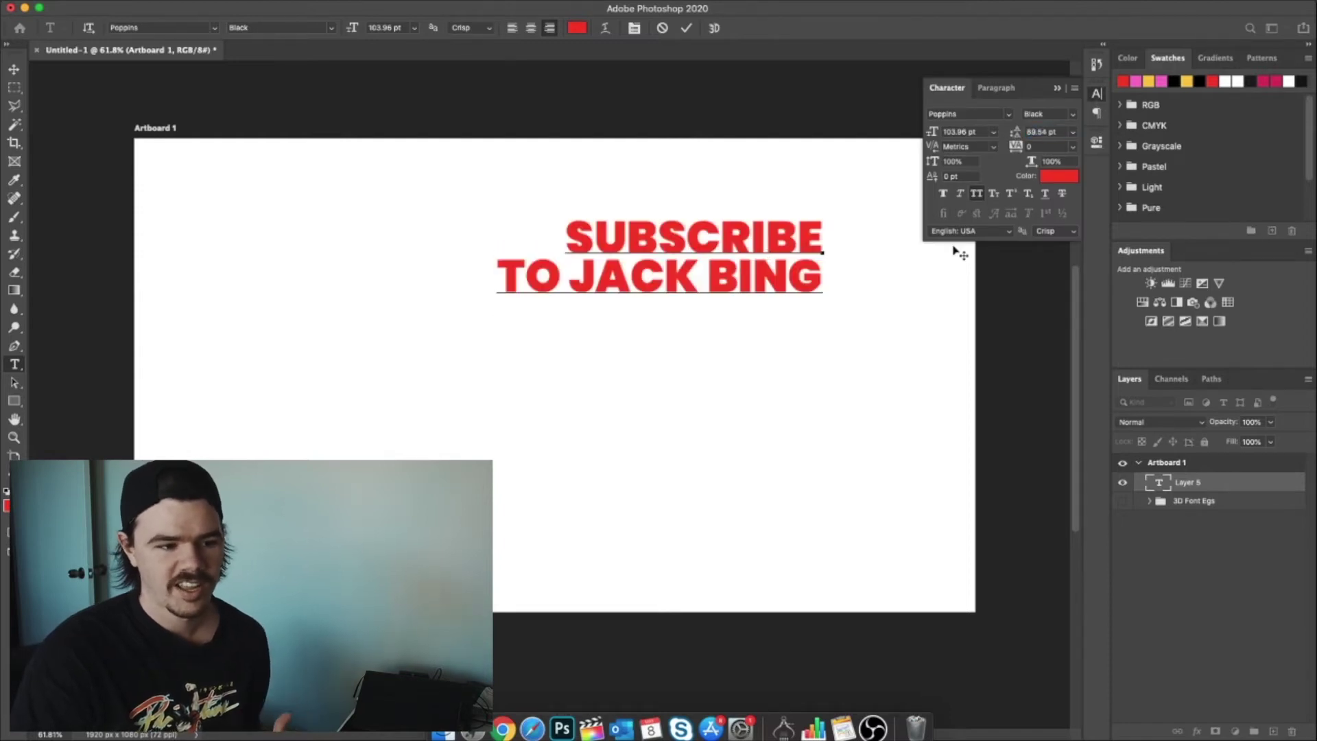
{"action": "left_click", "coordinate": [1057, 88]}
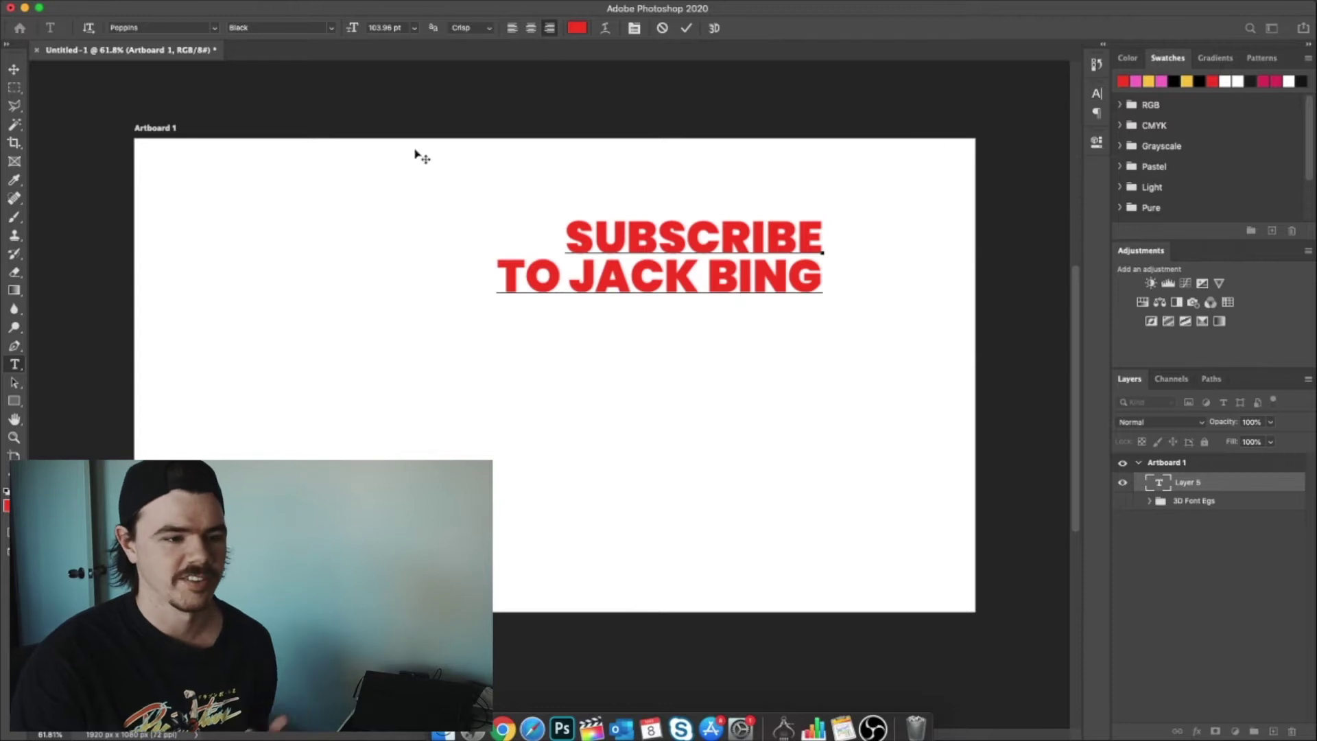
{"action": "key", "text": "super+a"}
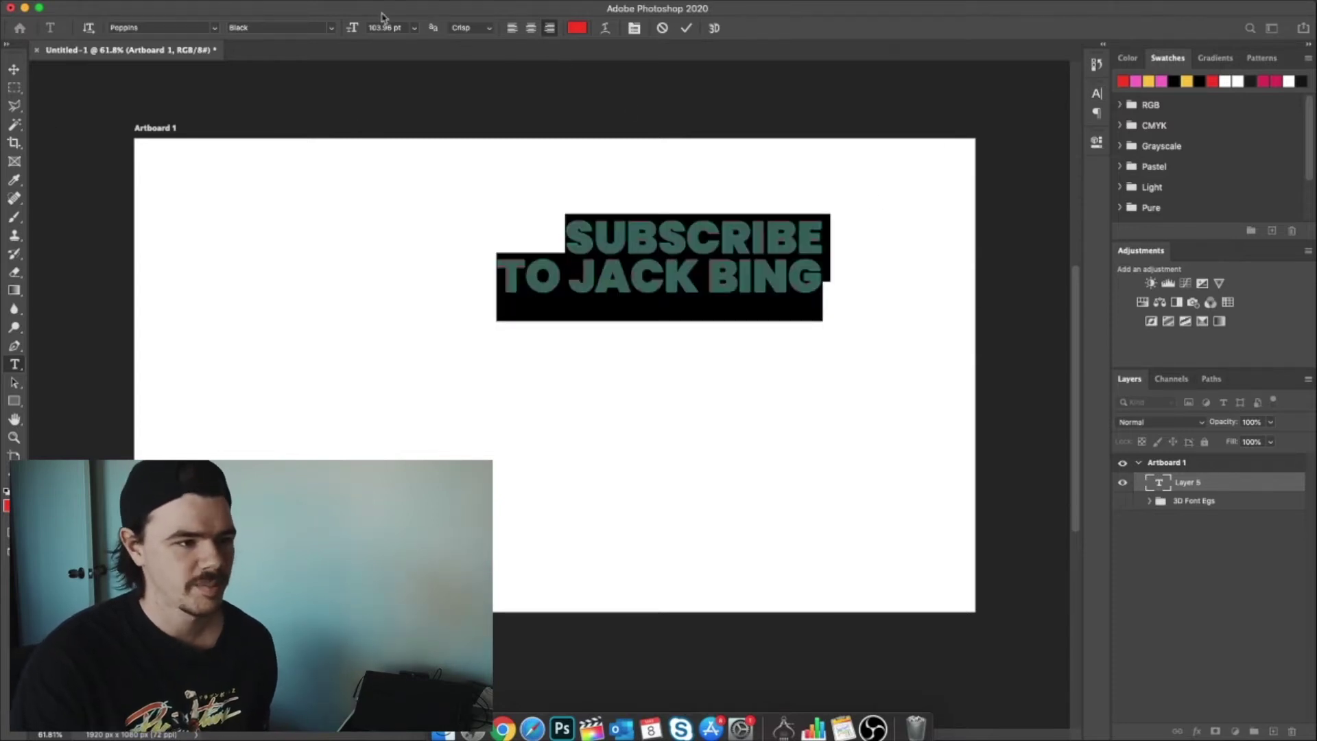
{"action": "left_click_drag", "start_coordinate": [356, 31], "coordinate": [325, 27]}
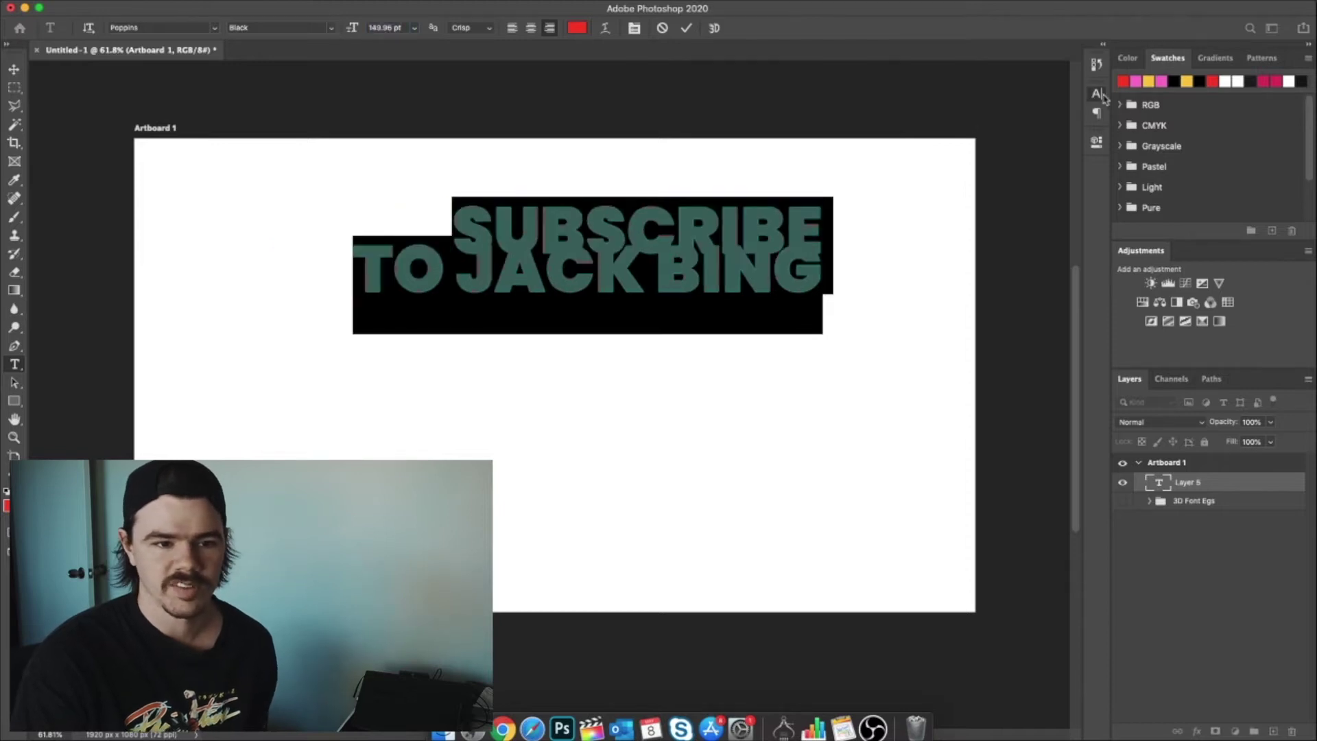
{"action": "left_click", "coordinate": [1096, 94]}
{"action": "left_click_drag", "start_coordinate": [1016, 134], "coordinate": [1038, 134]}
{"action": "left_click", "coordinate": [760, 195]}
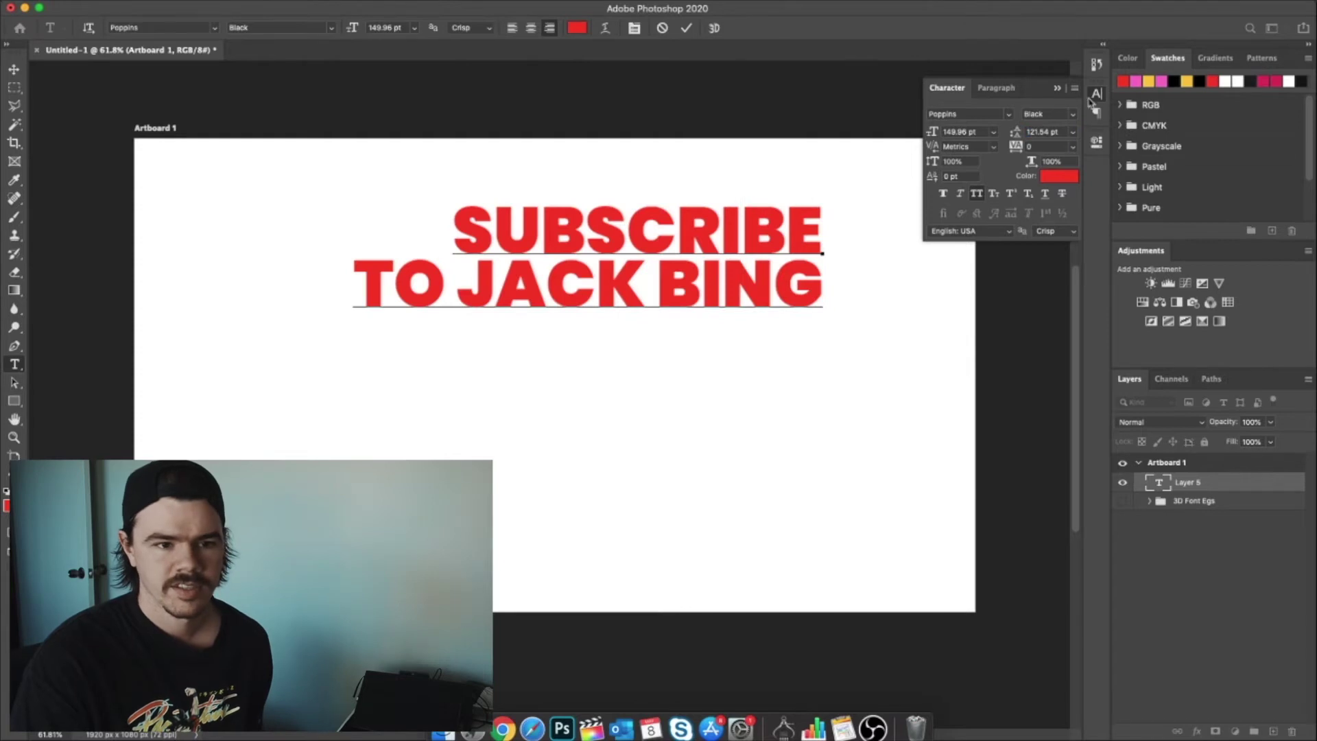
{"action": "left_click", "coordinate": [1092, 102]}
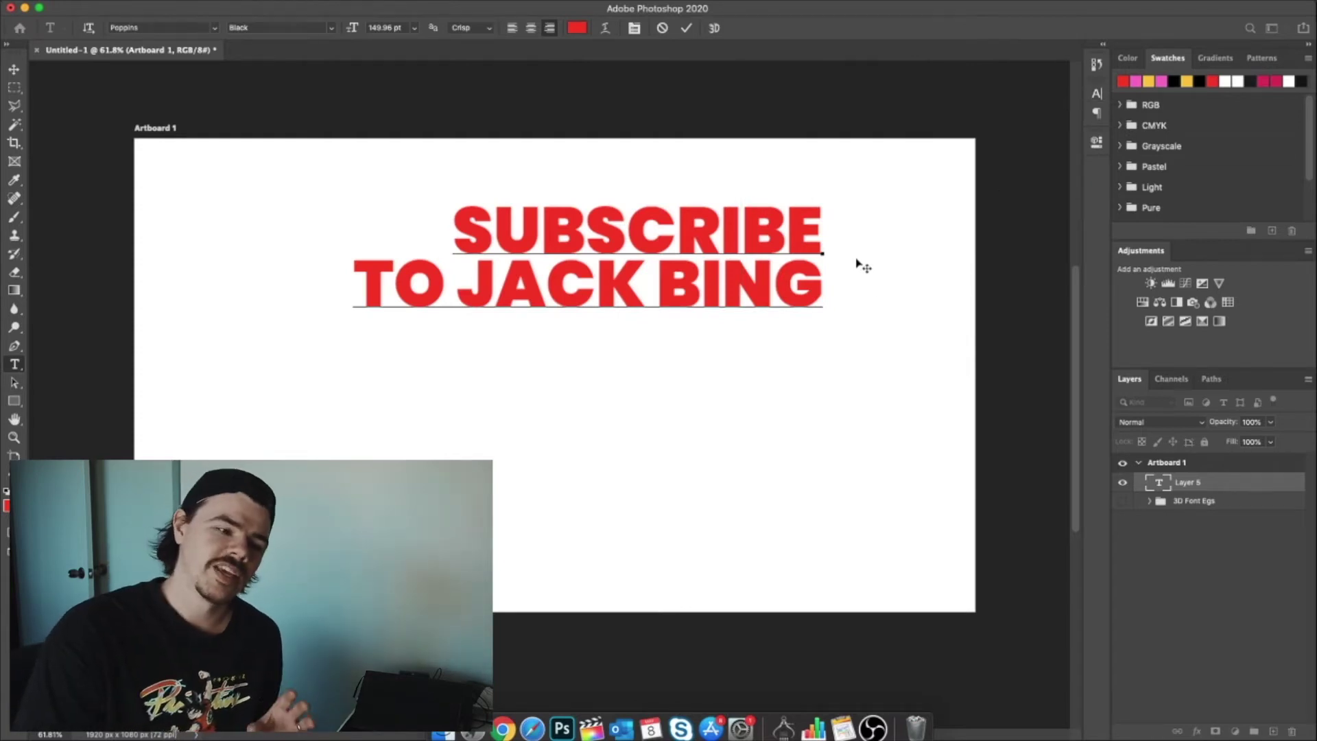
Recolor the text yellow and draw a matching yellow rectangle covering the whole artboard behind it.
{"action": "left_click", "coordinate": [1122, 501]}
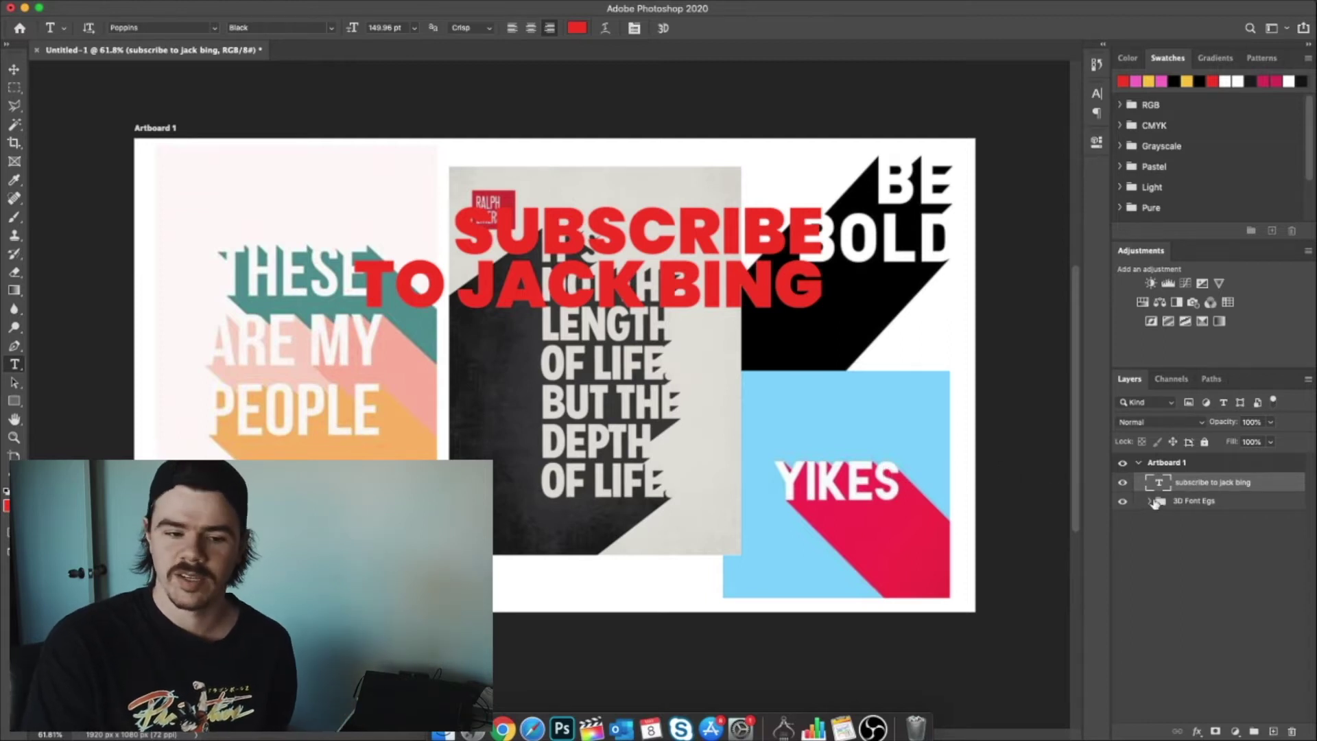
{"action": "left_click", "coordinate": [1123, 503]}
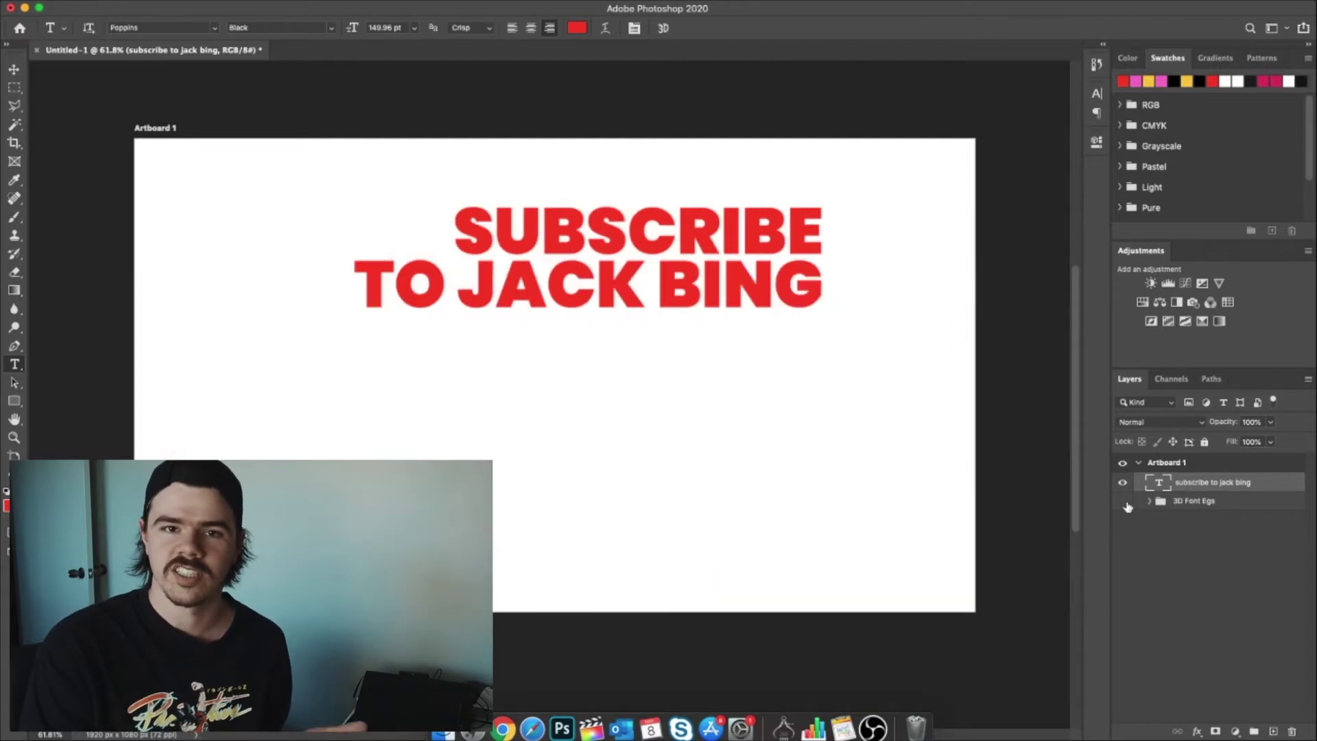
{"action": "left_click", "coordinate": [1191, 81]}
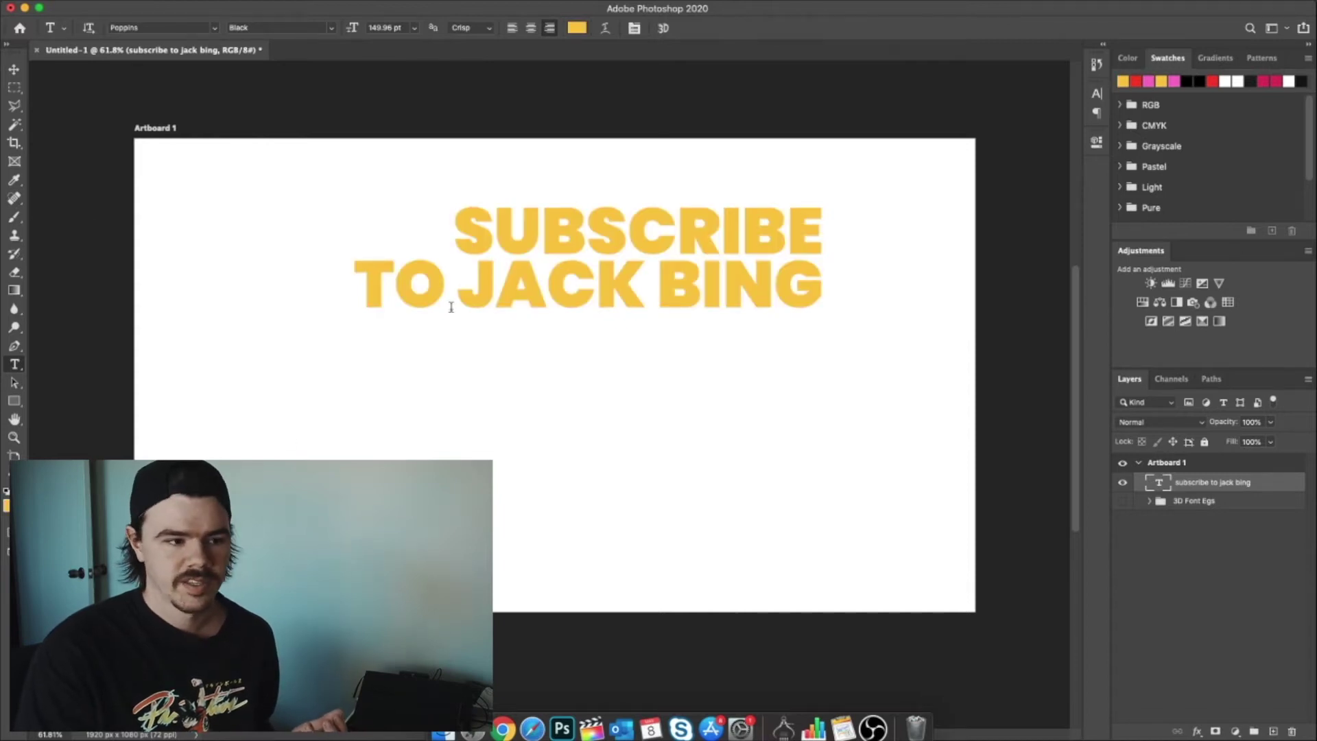
{"action": "left_click", "coordinate": [14, 401]}
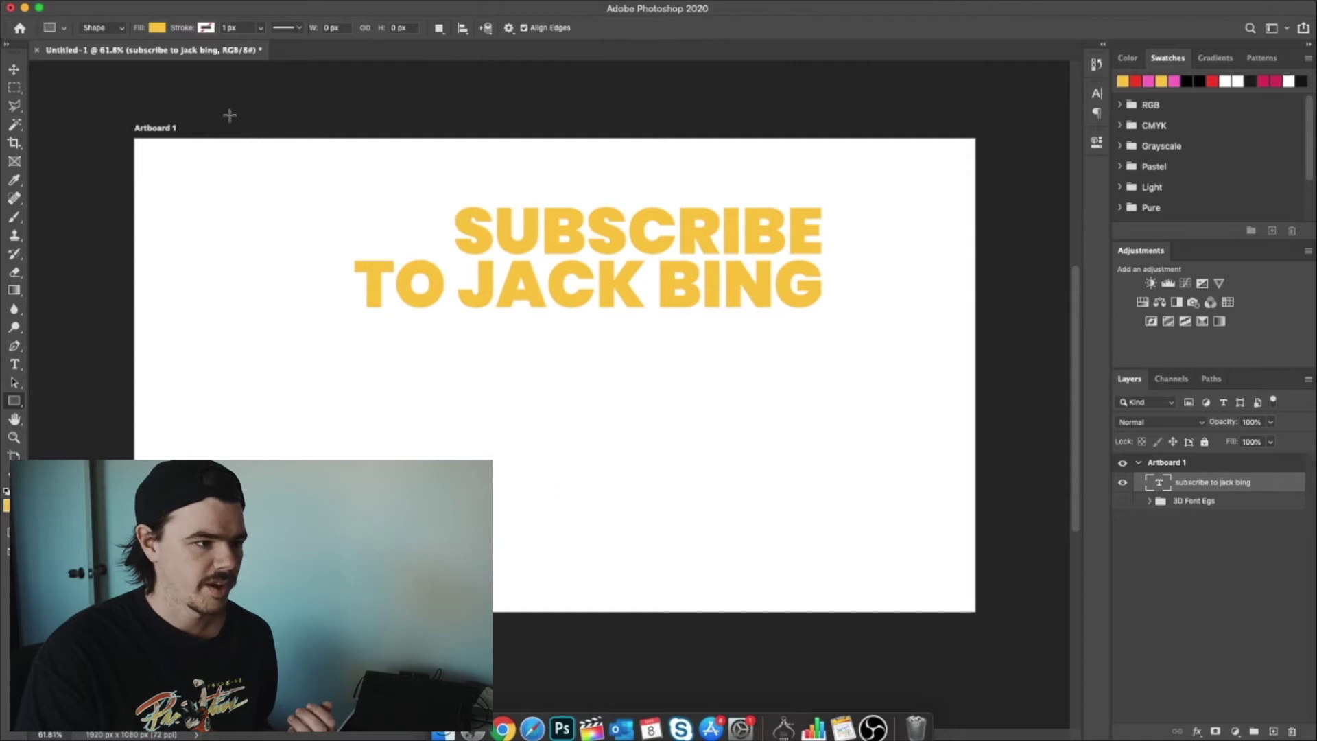
{"action": "left_click_drag", "start_coordinate": [130, 138], "coordinate": [981, 617]}
{"action": "key", "text": "super+bracketleft"}
Color all of the text black and shift the text block slightly down and to the right on the artboard.
{"action": "key", "text": "t"}
{"action": "left_click", "coordinate": [561, 297]}
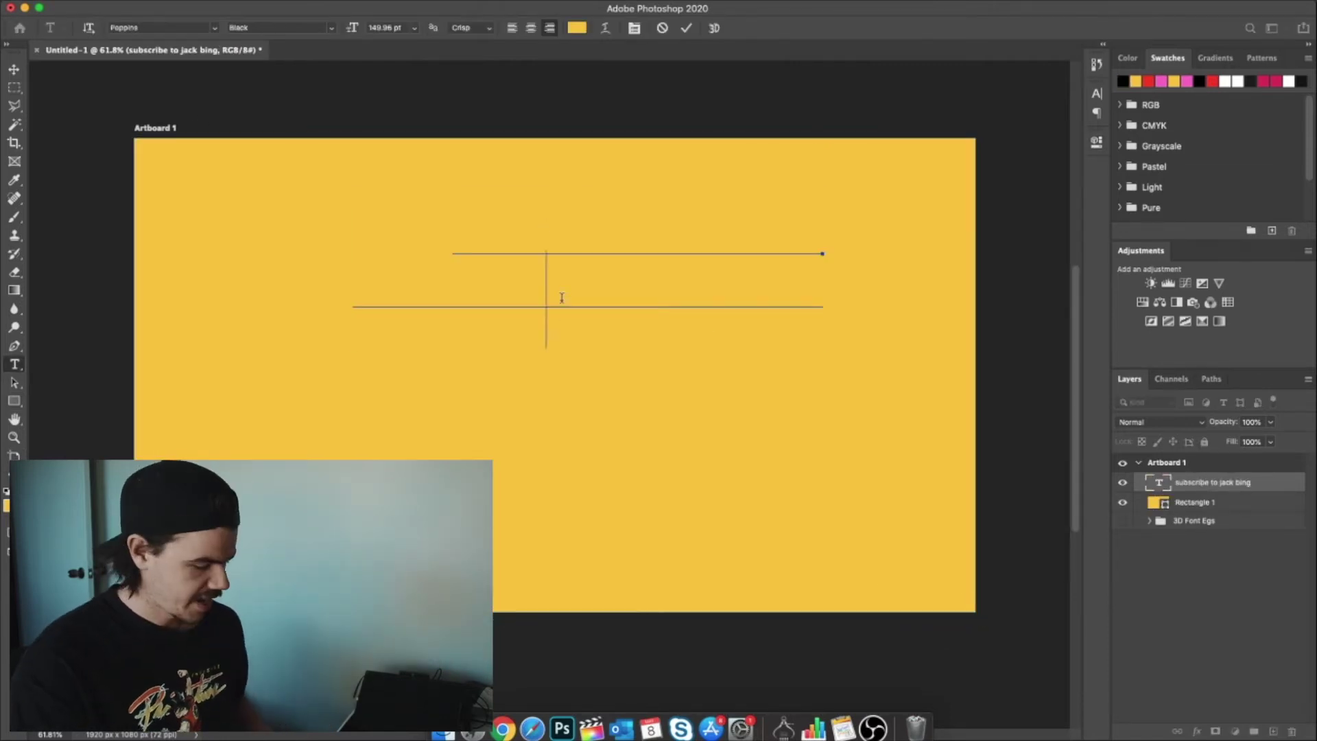
{"action": "key", "text": "super+a"}
{"action": "left_click", "coordinate": [577, 28]}
{"action": "left_click_drag", "start_coordinate": [655, 305], "coordinate": [405, 391]}
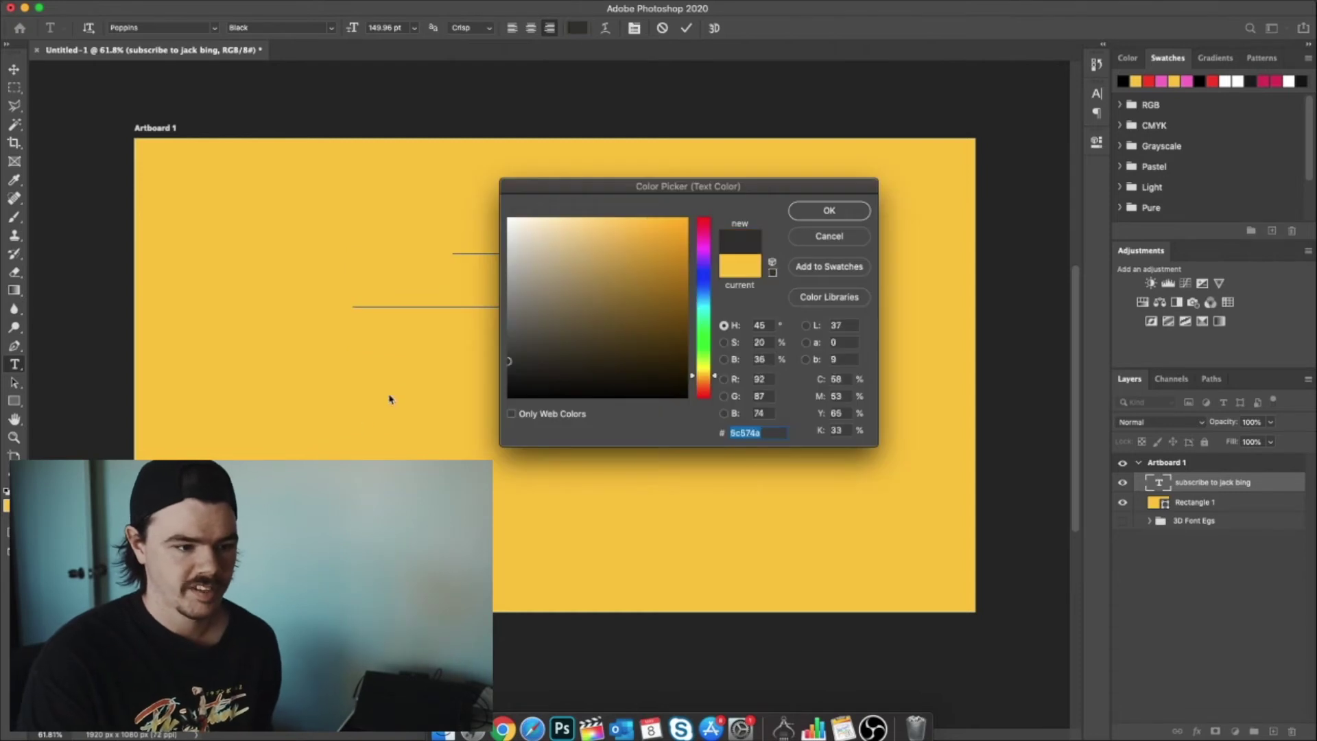
{"action": "left_click", "coordinate": [829, 211]}
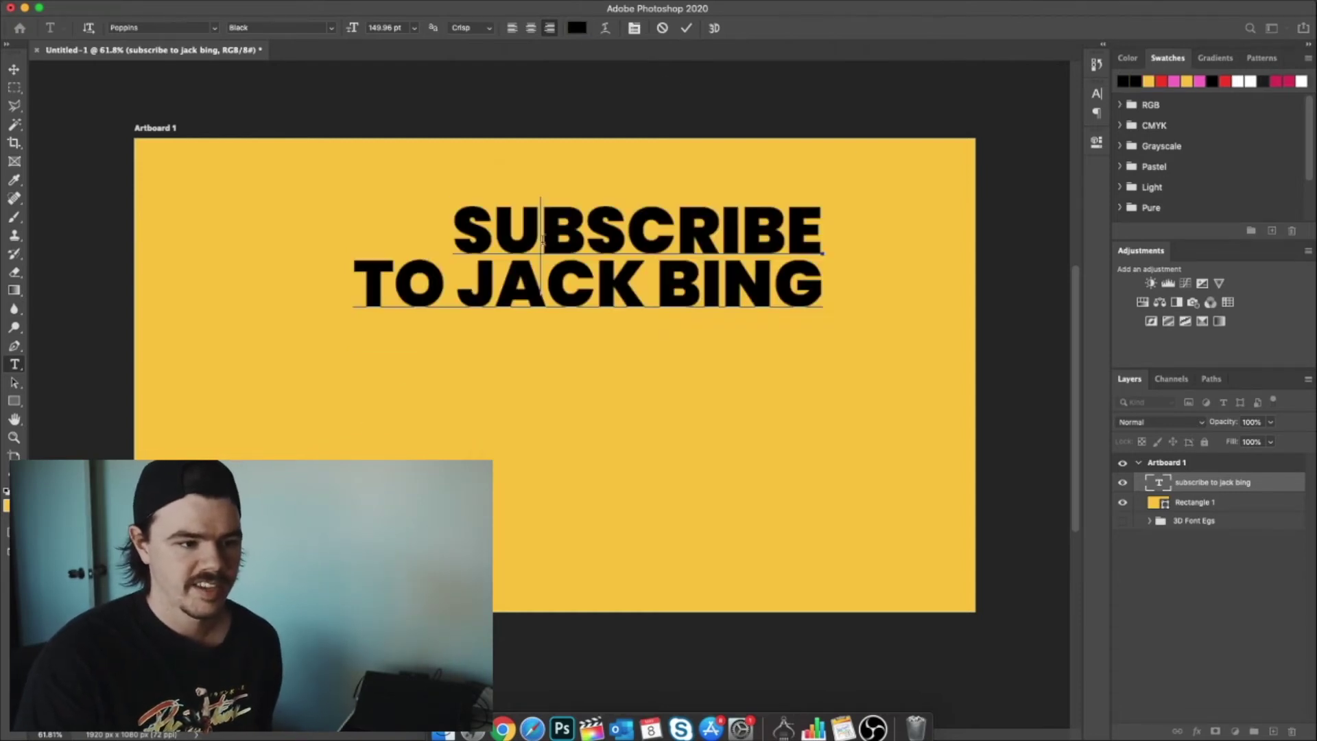
{"action": "left_click", "coordinate": [686, 28]}
{"action": "left_click", "coordinate": [14, 69]}
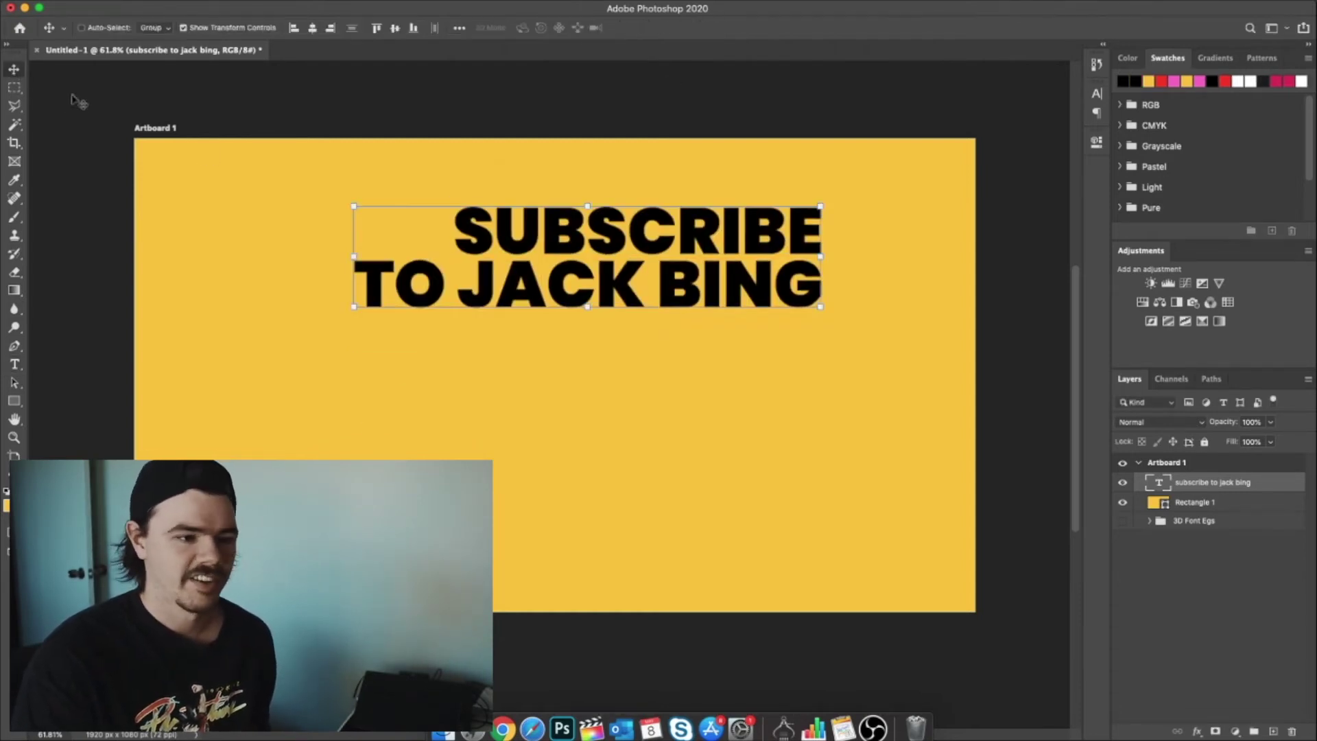
{"action": "left_click_drag", "start_coordinate": [616, 275], "coordinate": [661, 312]}
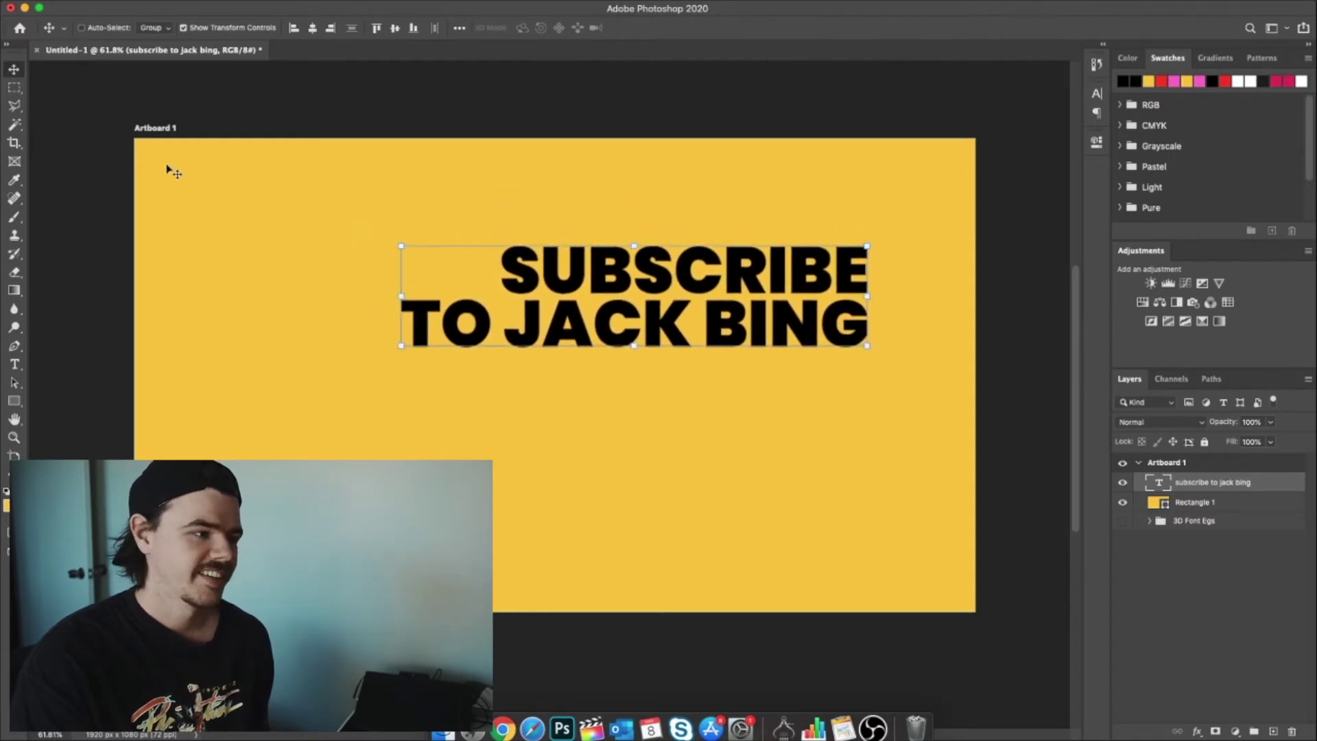
Draw a rectangle about 1544 by 708 px from the text's upper-right corner toward the lower left and fill it pink.
{"action": "left_click", "coordinate": [15, 401]}
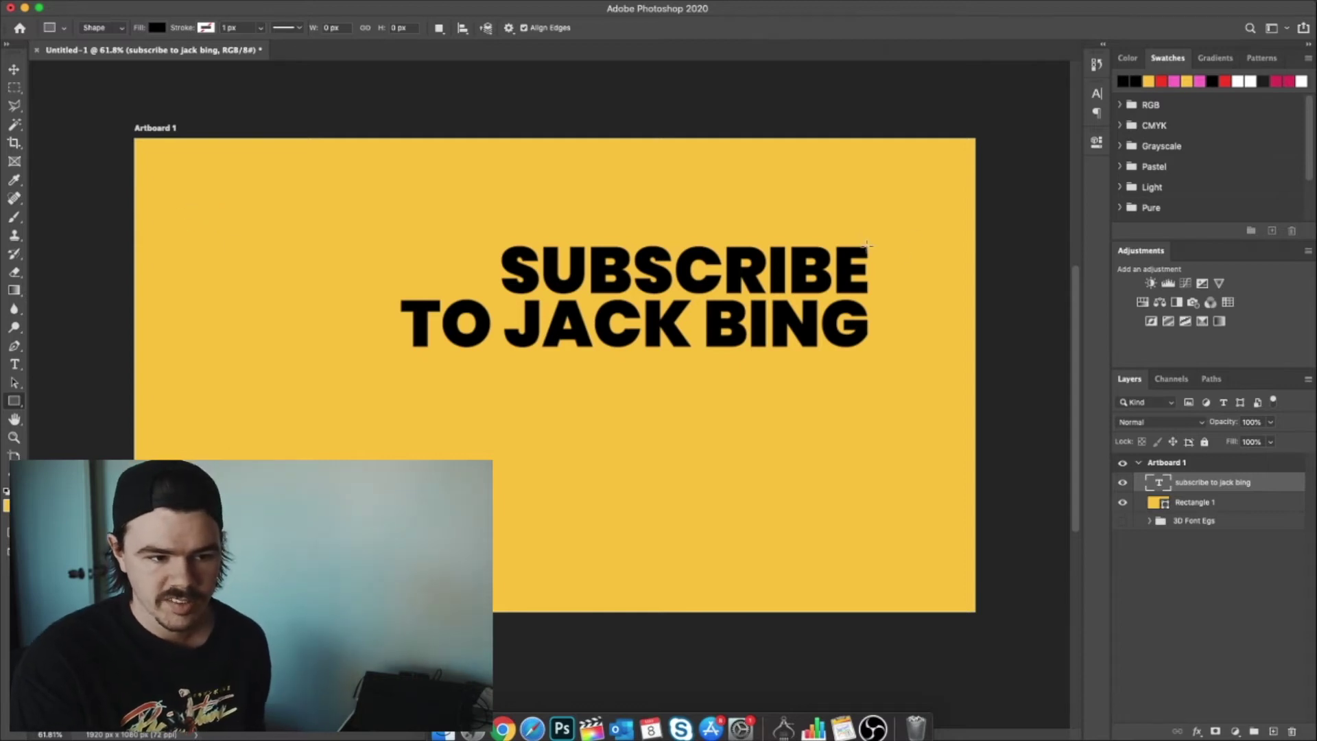
{"action": "left_click_drag", "start_coordinate": [868, 245], "coordinate": [192, 556]}
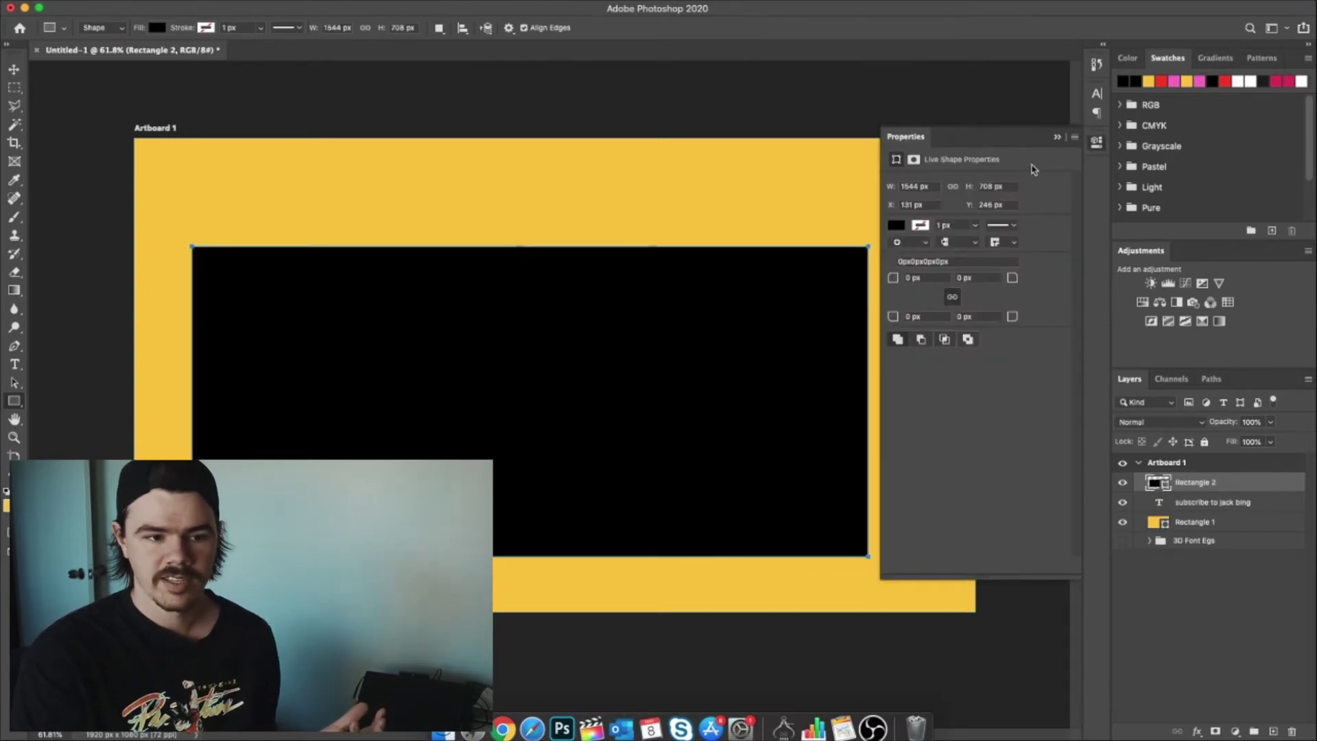
{"action": "left_click", "coordinate": [896, 227]}
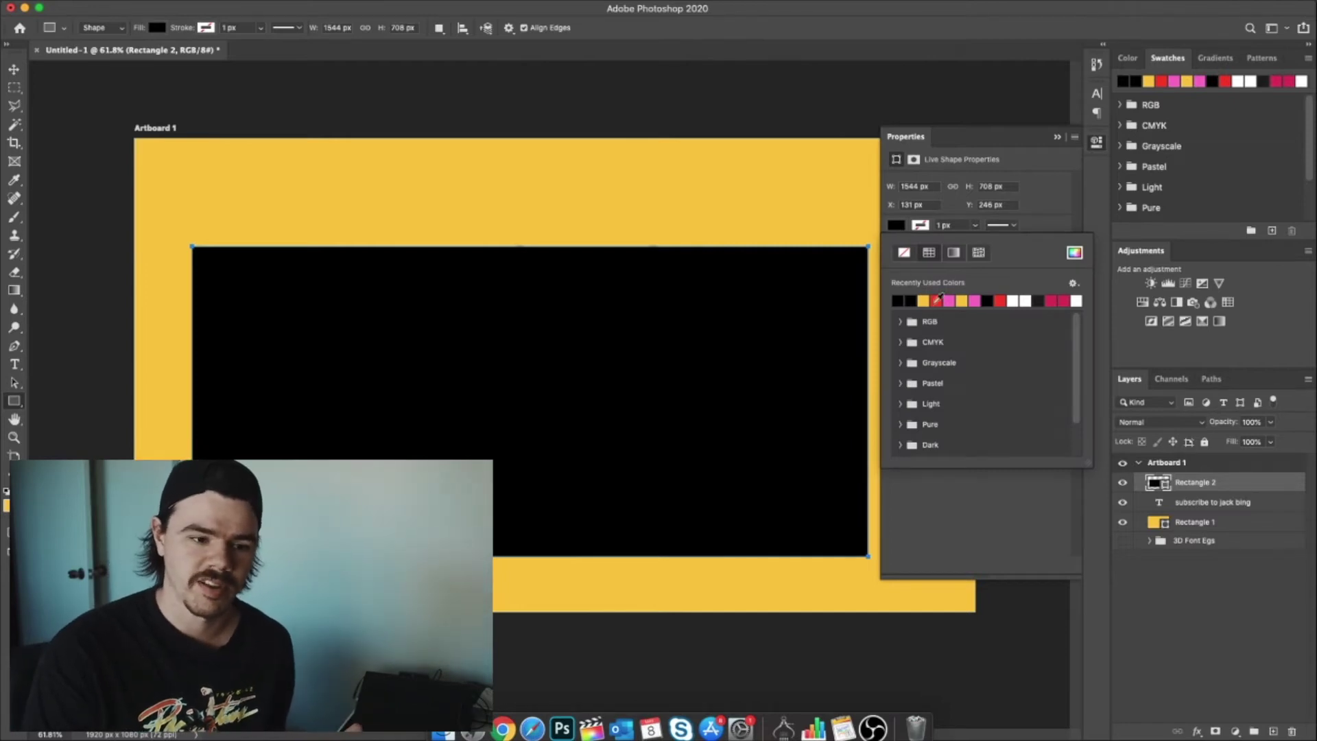
{"action": "left_click", "coordinate": [940, 300]}
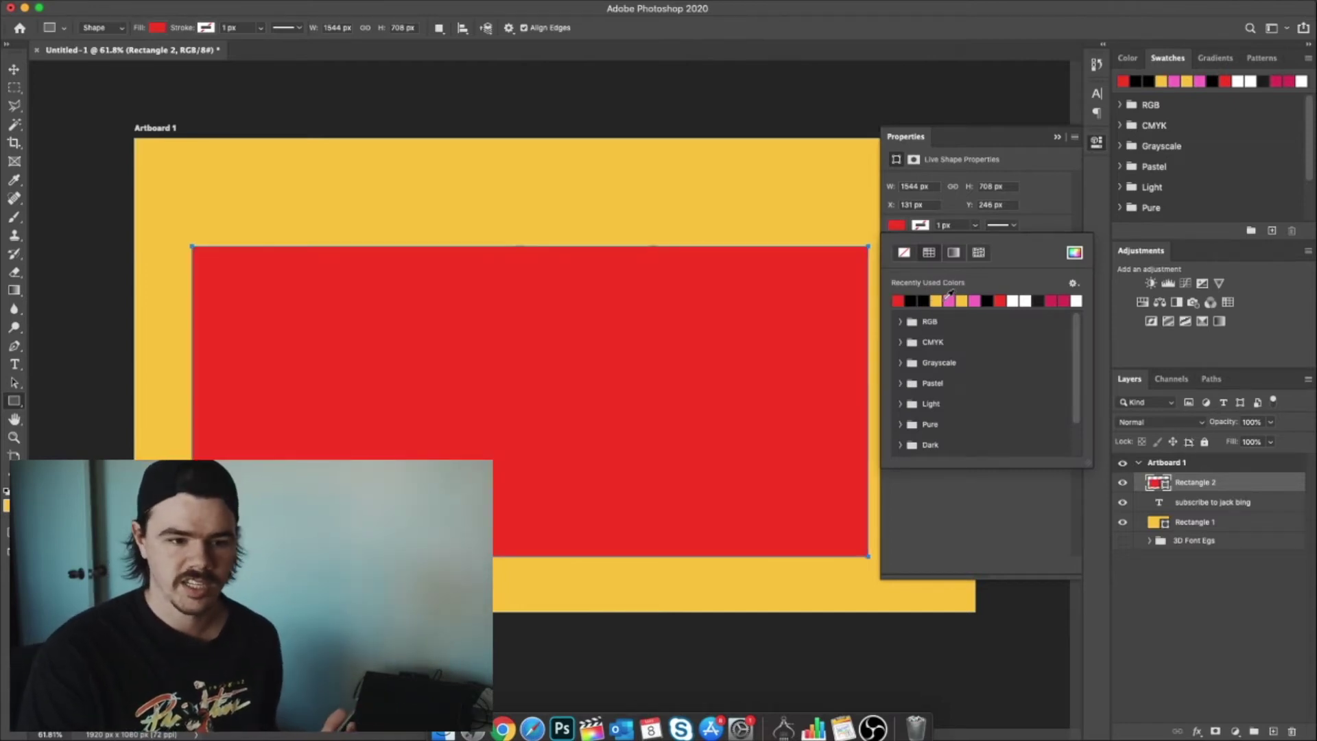
{"action": "left_click", "coordinate": [897, 301]}
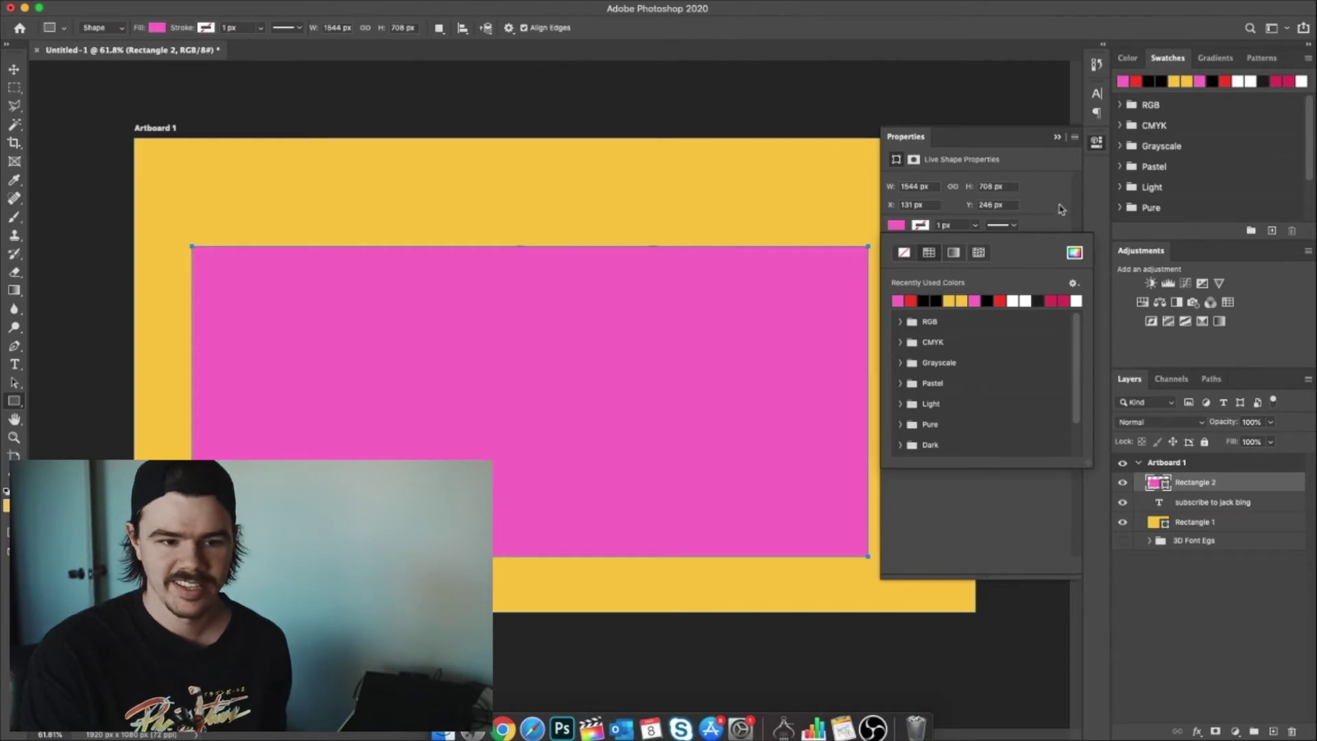
{"action": "left_click", "coordinate": [1060, 138]}
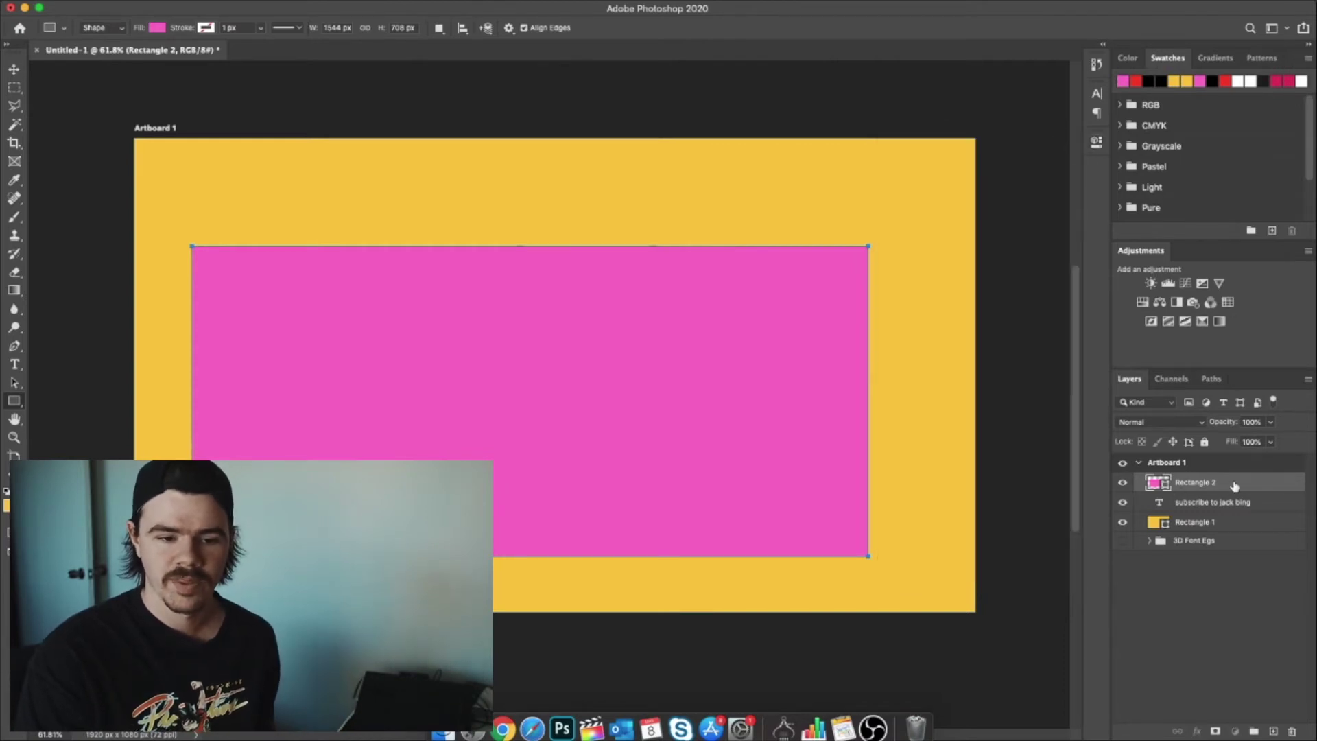
Move the pink rectangle's layer beneath the text layer, keeping it above the yellow background.
{"action": "left_click_drag", "start_coordinate": [1235, 485], "coordinate": [1233, 509]}
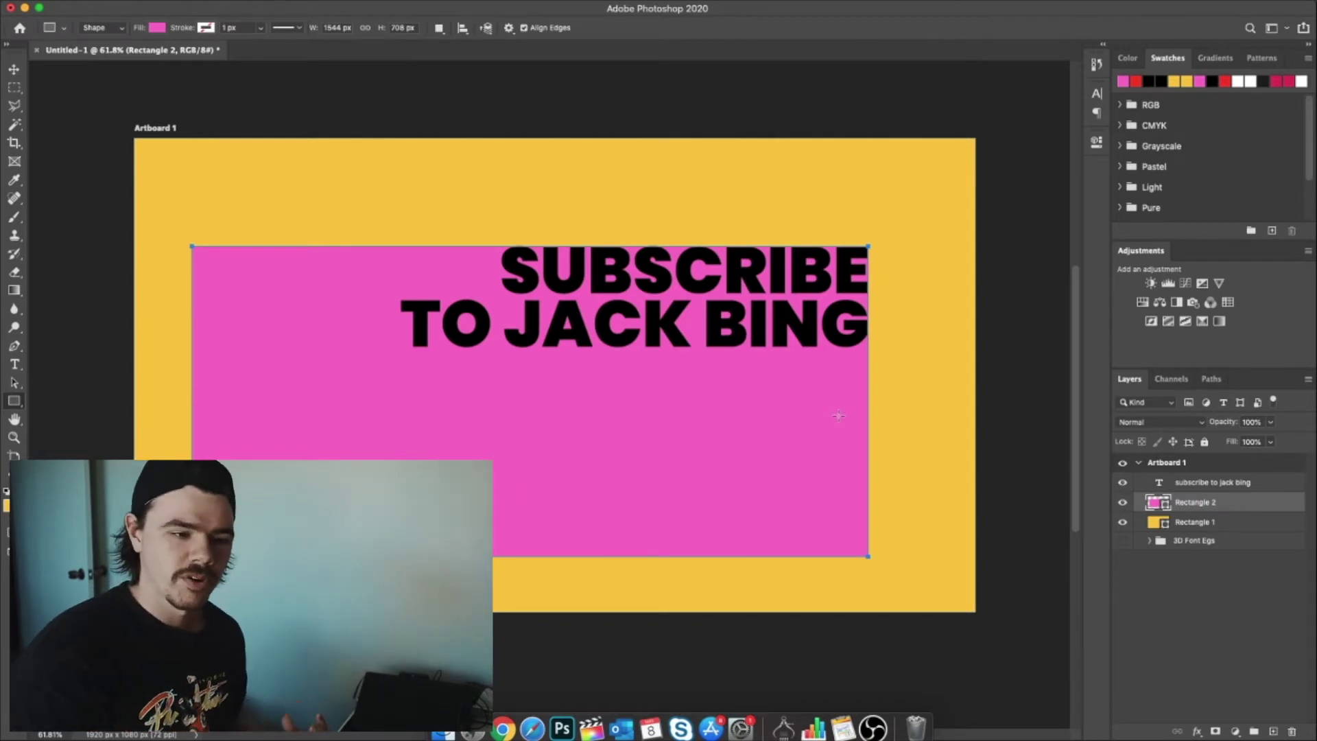
{"action": "key", "text": "v"}
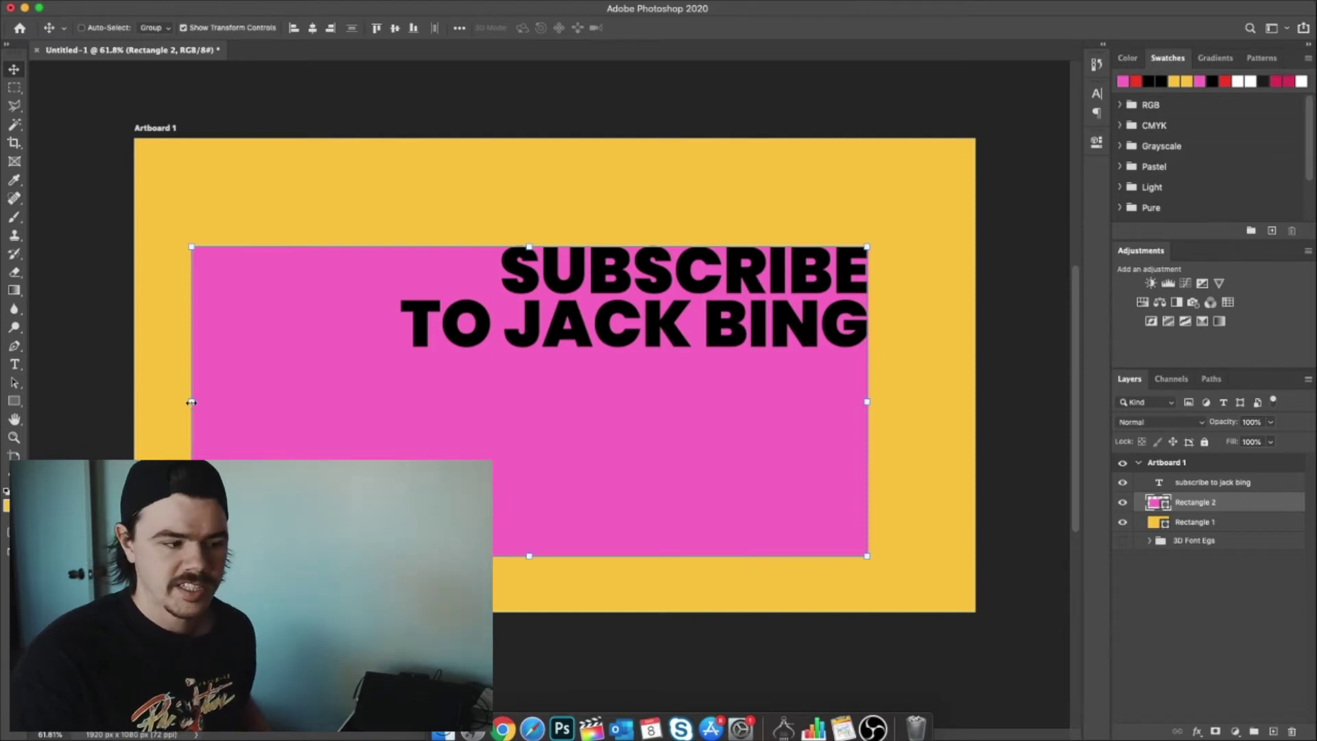
Skew the pink rectangle vertically by about -26.87° and align its upper-right corner with the top-left corner of the final E in SUBSCRIBE.
{"action": "key", "text": "super"}
{"action": "key", "text": "super"}
{"action": "key", "text": "super+t"}
{"action": "left_click_drag", "start_coordinate": [191, 402], "coordinate": [155, 682]}
{"action": "scroll", "coordinate": [155, 681], "scroll_direction": "up", "scroll_amount": 3}
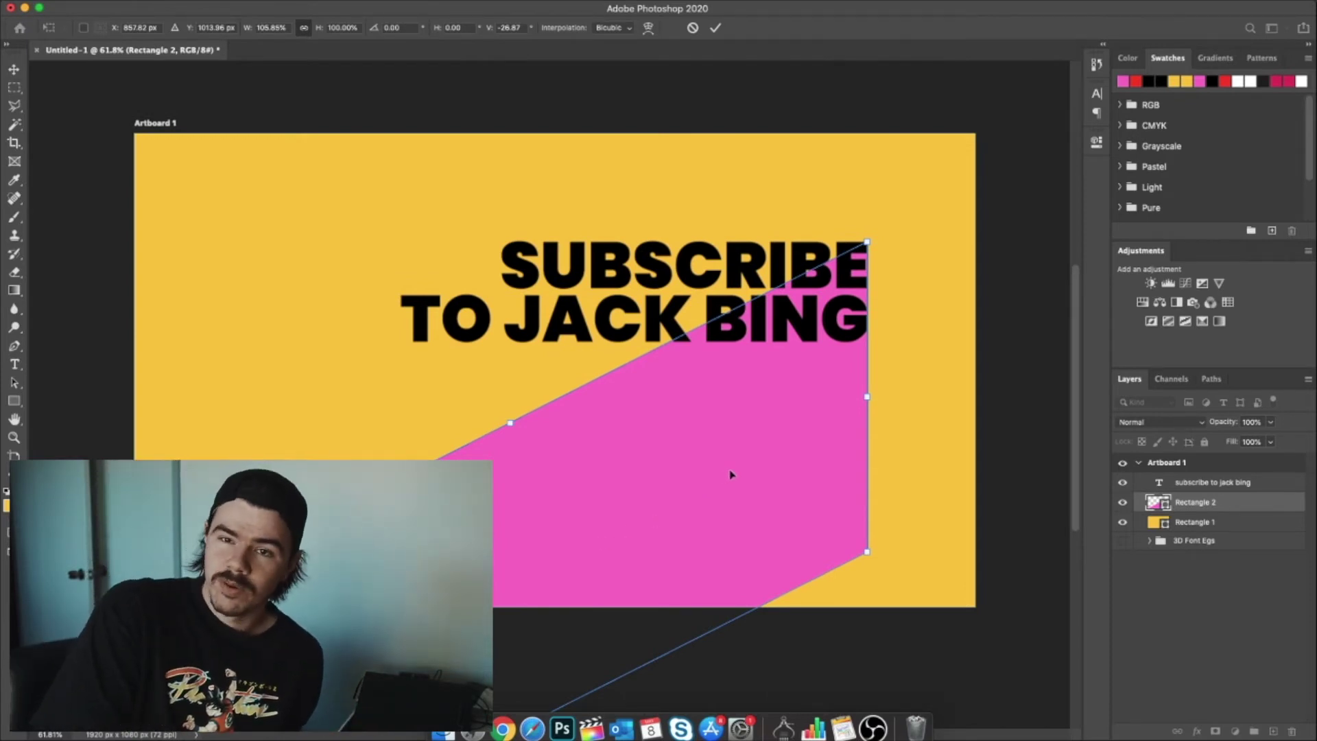
{"action": "key", "text": "Escape"}
{"action": "key", "text": "m"}
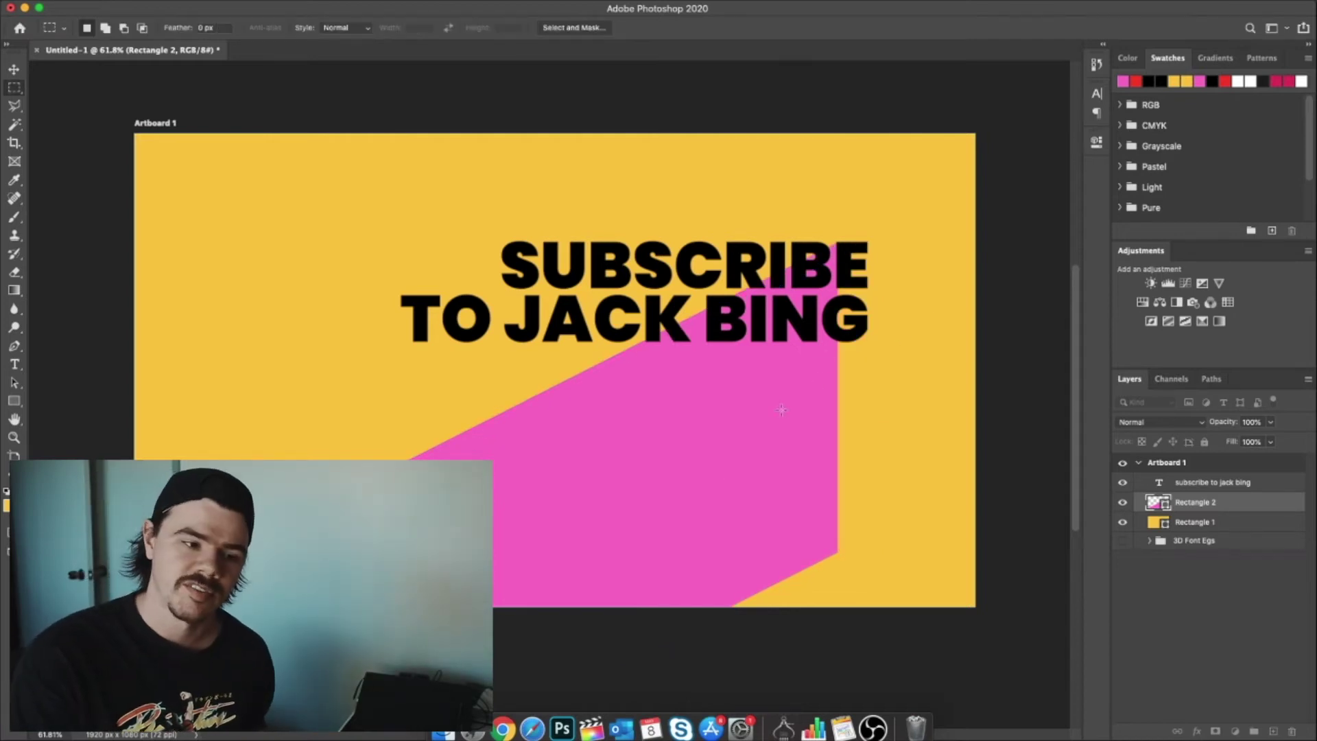
{"action": "key", "text": "v"}
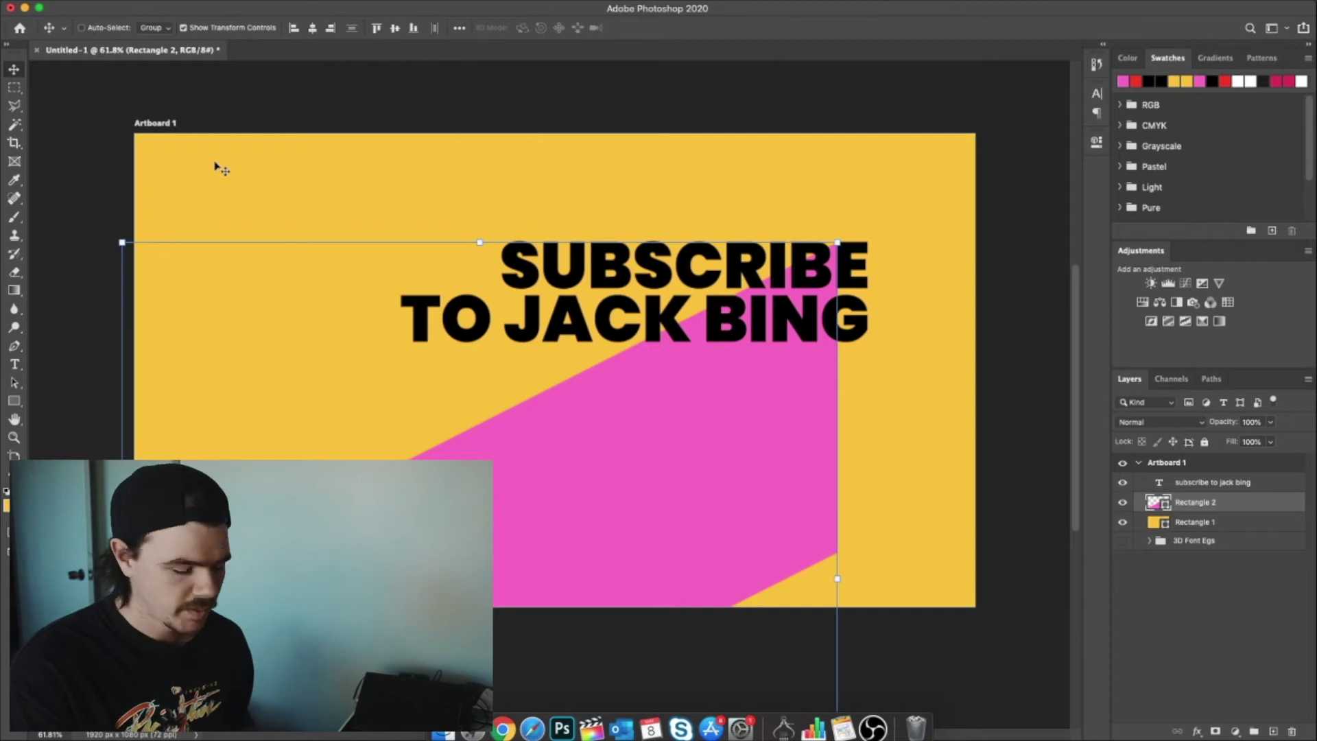
{"action": "left_click", "coordinate": [15, 88]}
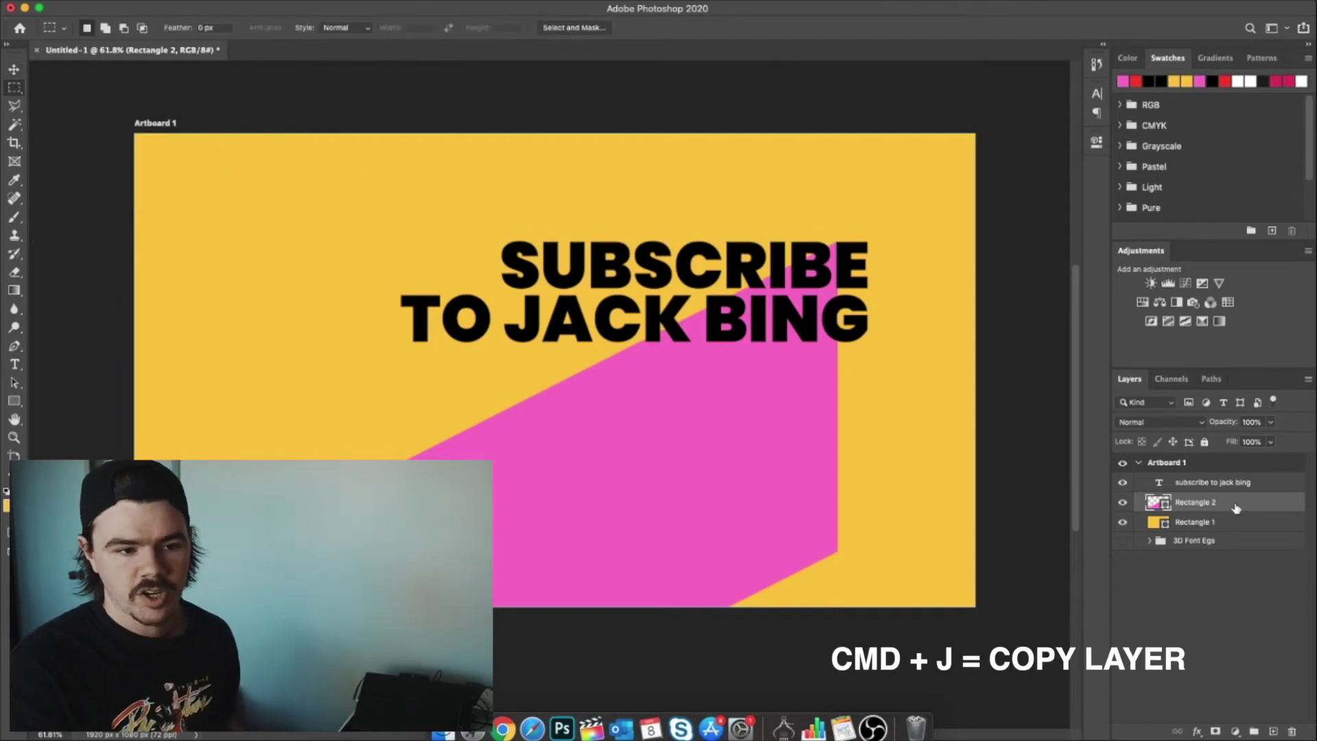
Make eight copies of the skewed pink shape and place them successively leftward behind the top corners of the letters in SUBSCRIBE.
{"action": "key", "text": "super+j"}
{"action": "left_click", "coordinate": [10, 66]}
{"action": "left_click_drag", "start_coordinate": [653, 457], "coordinate": [606, 464]}
{"action": "key", "text": "super+j"}
{"action": "key", "text": "super+j"}
{"action": "key", "text": "super+j"}
{"action": "scroll", "coordinate": [643, 461], "scroll_direction": "up", "scroll_amount": 5}
{"action": "scroll", "coordinate": [751, 485], "scroll_direction": "left", "scroll_amount": 3}
{"action": "left_click_drag", "start_coordinate": [723, 468], "coordinate": [460, 490]}
{"action": "key", "text": "super+j"}
{"action": "key", "text": "super+j"}
{"action": "key", "text": "super+j"}
{"action": "key", "text": "super+j"}
{"action": "left_click_drag", "start_coordinate": [559, 489], "coordinate": [461, 491]}
{"action": "left_click", "coordinate": [14, 88]}
{"action": "scroll", "coordinate": [652, 433], "scroll_direction": "down", "scroll_amount": 5}
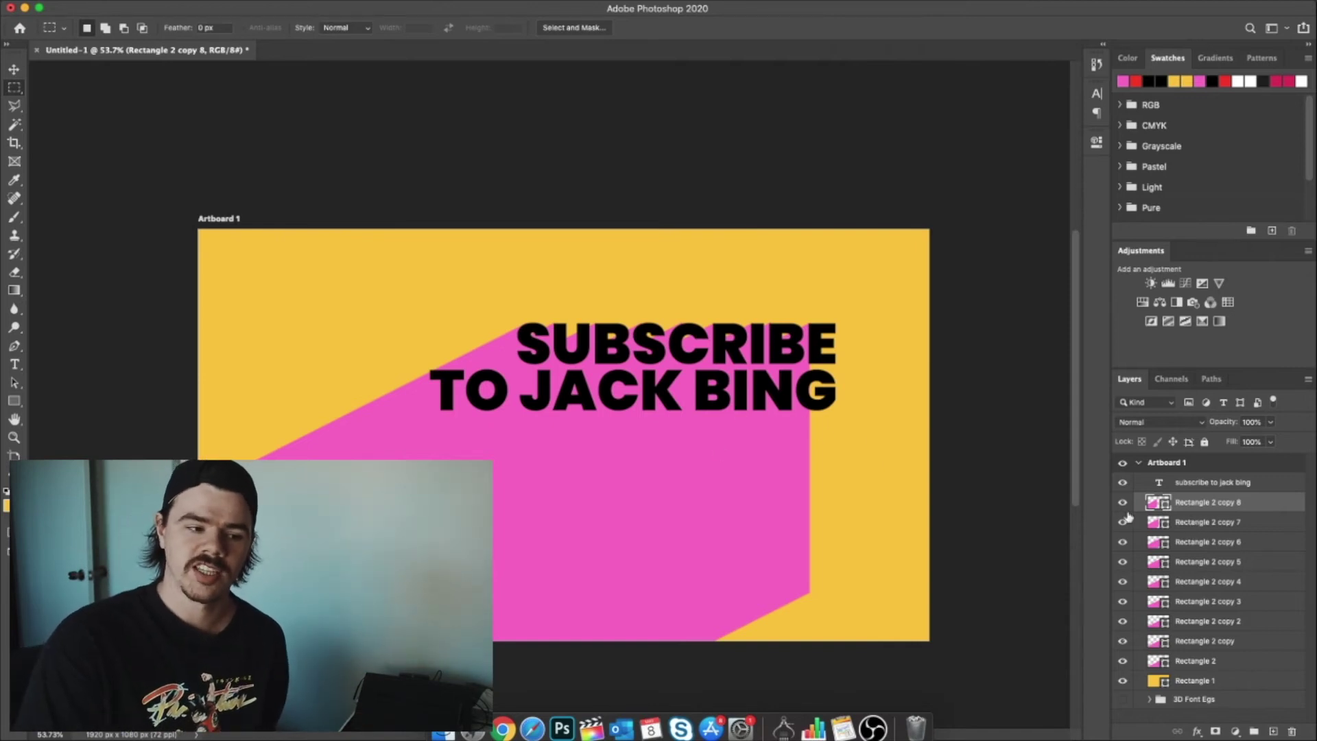
Add eight more copies of the pink shape behind the letters of SUBSCRIBE to fill the remaining gaps in the extrusion.
{"action": "scroll", "coordinate": [600, 321], "scroll_direction": "up", "scroll_amount": 5}
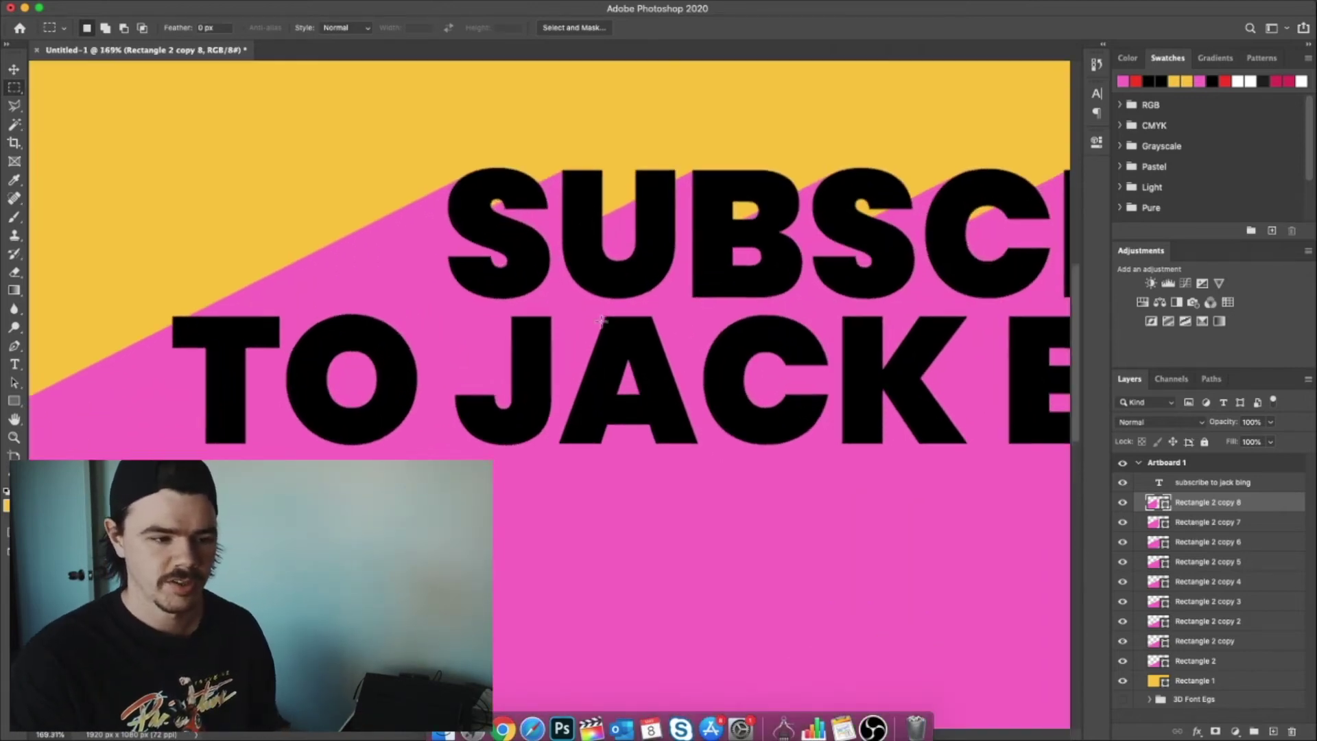
{"action": "scroll", "coordinate": [601, 321], "scroll_direction": "up", "scroll_amount": 3}
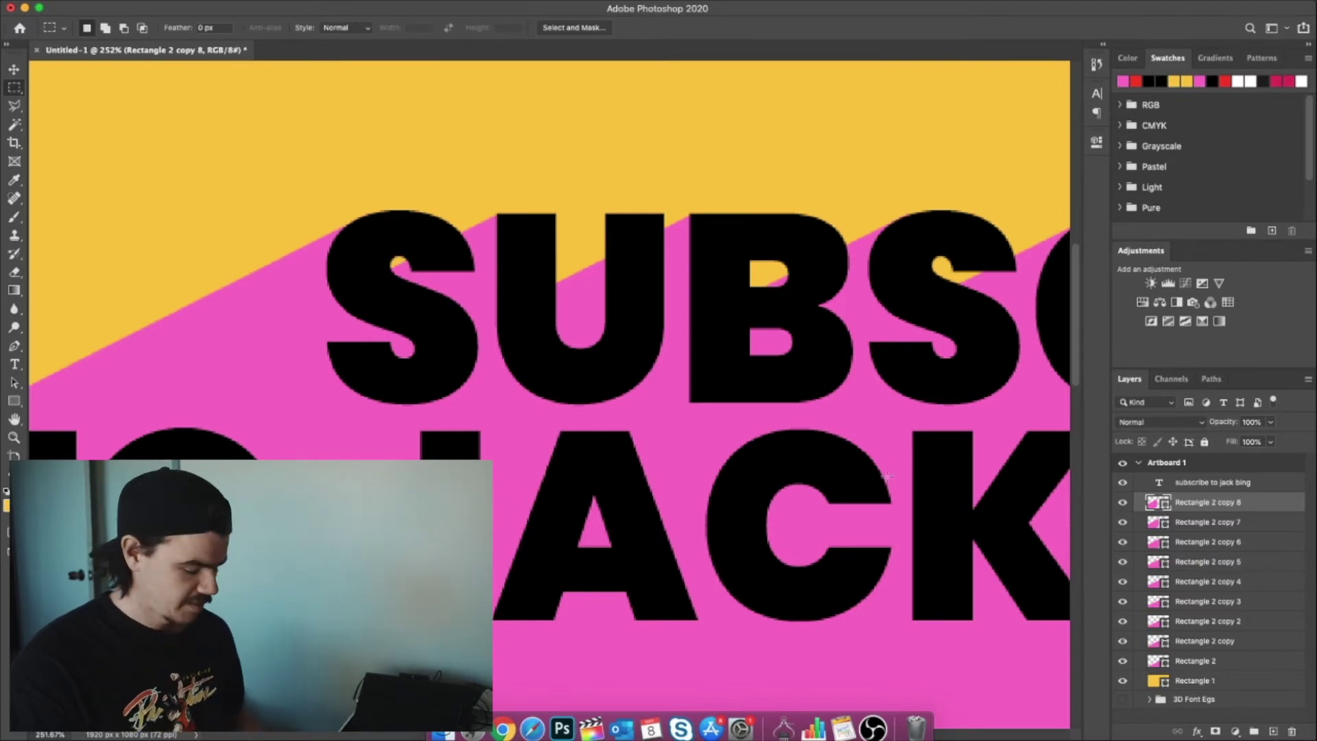
{"action": "key", "text": "v"}
{"action": "key", "text": "super"}
{"action": "left_click_drag", "start_coordinate": [426, 410], "coordinate": [838, 414]}
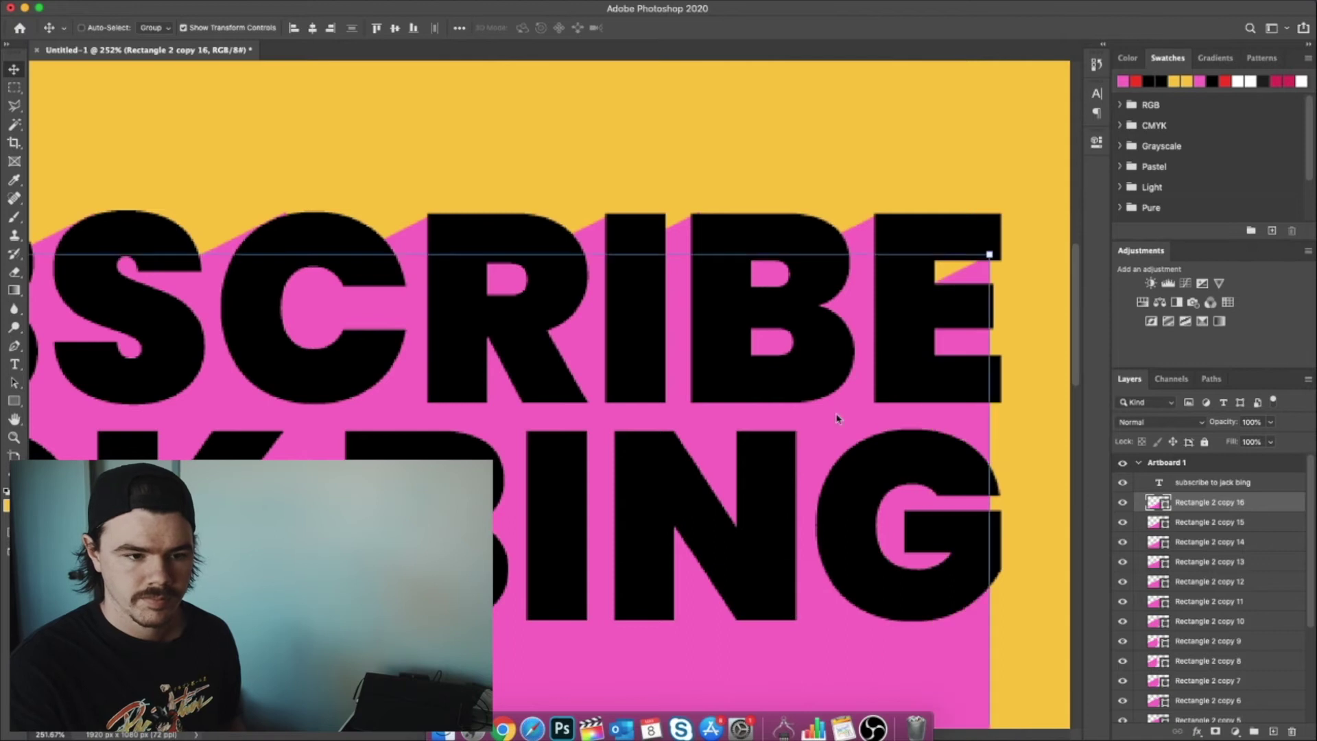
Move the newest pink copy so its upper-right corner meets the top-left corner of the T in TO on the second line.
{"action": "scroll", "coordinate": [743, 582], "scroll_direction": "down", "scroll_amount": 5}
{"action": "left_click_drag", "start_coordinate": [541, 332], "coordinate": [561, 465]}
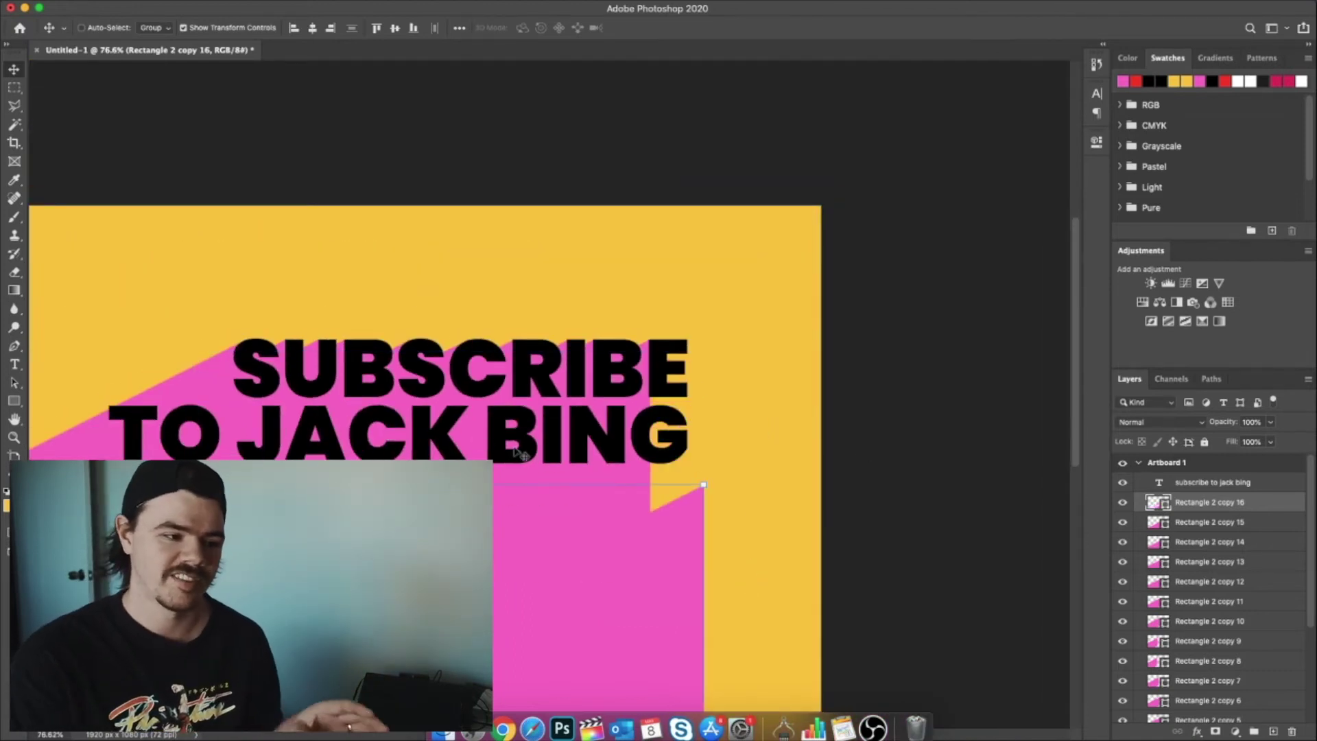
{"action": "scroll", "coordinate": [535, 453], "scroll_direction": "down", "scroll_amount": 3}
{"action": "scroll", "coordinate": [532, 450], "scroll_direction": "down", "scroll_amount": 1}
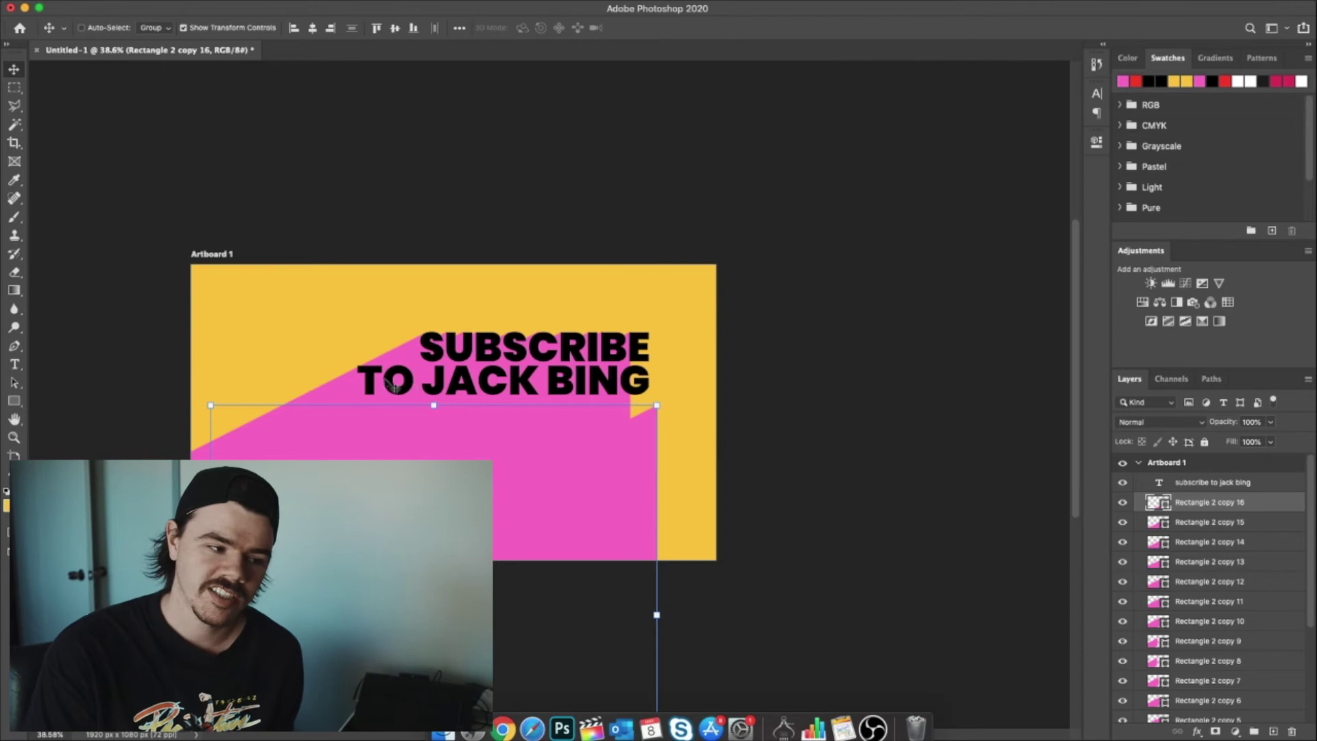
{"action": "left_click_drag", "start_coordinate": [544, 462], "coordinate": [195, 441]}
{"action": "key", "text": "super+plus"}
{"action": "key", "text": "super+plus"}
{"action": "key", "text": "super+plus"}
{"action": "key", "text": "super+plus"}
{"action": "scroll", "coordinate": [281, 434], "scroll_direction": "left", "scroll_amount": 10}
{"action": "scroll", "coordinate": [273, 435], "scroll_direction": "right", "scroll_amount": 1}
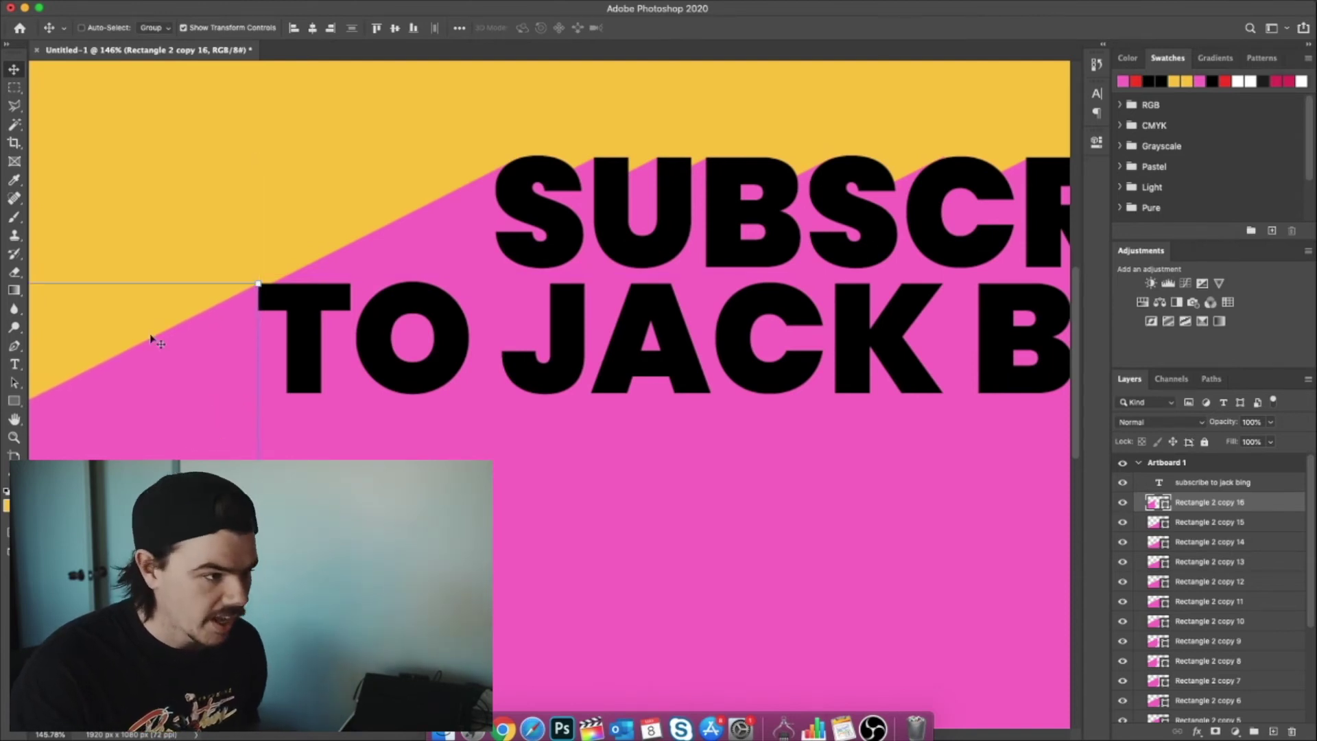
{"action": "left_click", "coordinate": [13, 88]}
Try a yellow Color Overlay on the text layer, and undo it.
{"action": "scroll", "coordinate": [669, 456], "scroll_direction": "down", "scroll_amount": 5}
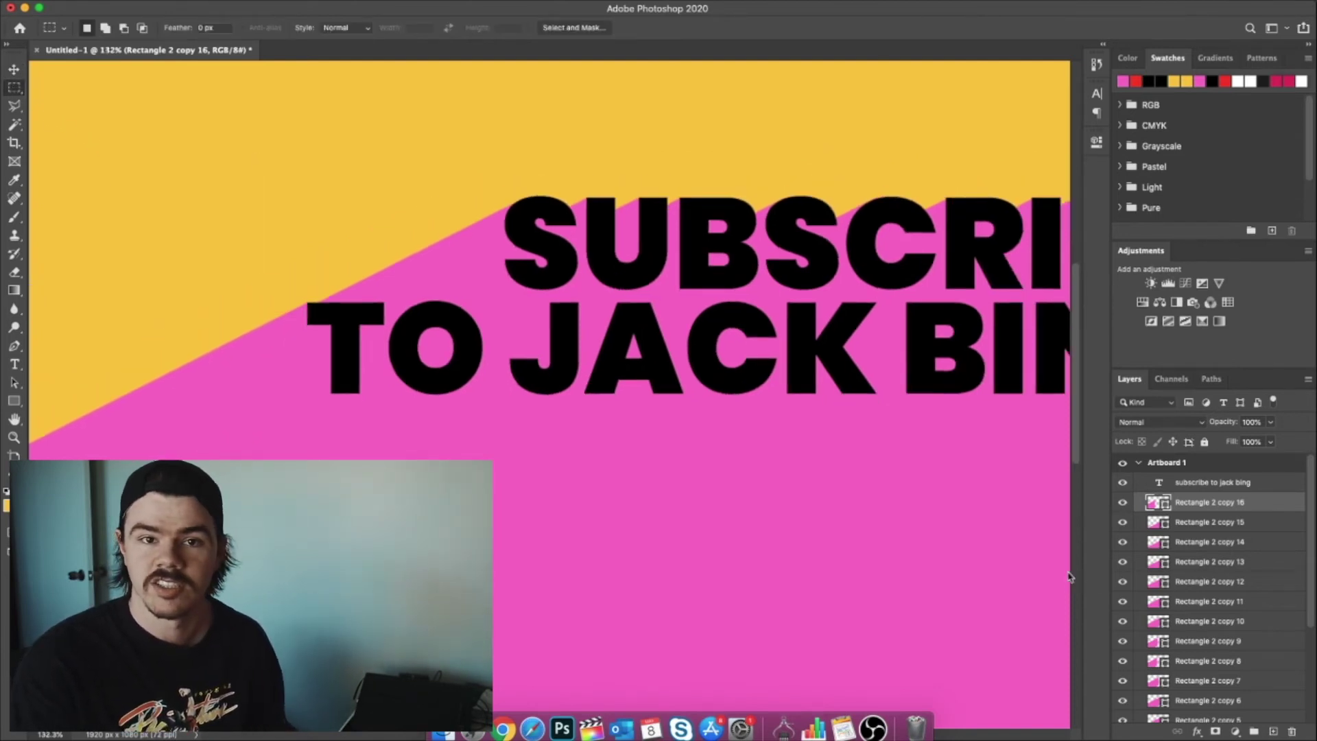
{"action": "scroll", "coordinate": [686, 457], "scroll_direction": "right", "scroll_amount": 3}
{"action": "scroll", "coordinate": [785, 457], "scroll_direction": "down", "scroll_amount": 3}
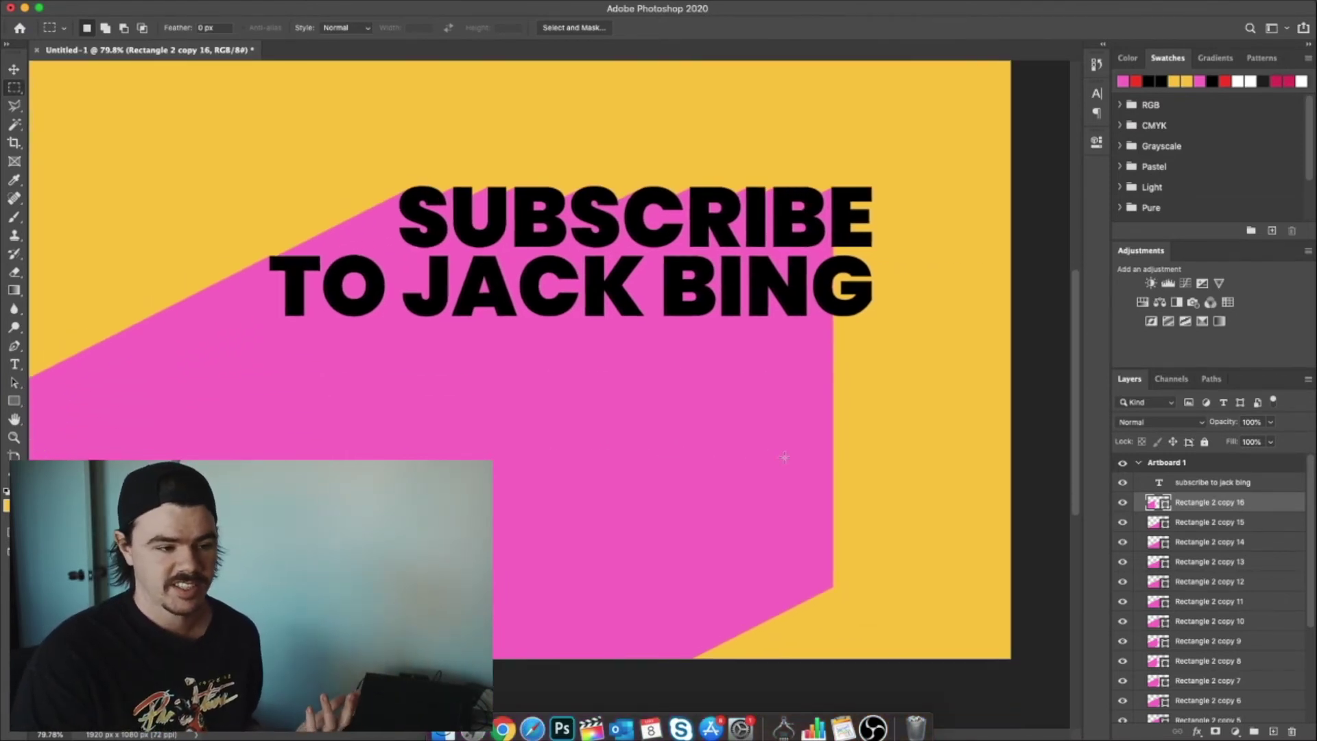
{"action": "scroll", "coordinate": [786, 459], "scroll_direction": "left", "scroll_amount": 4}
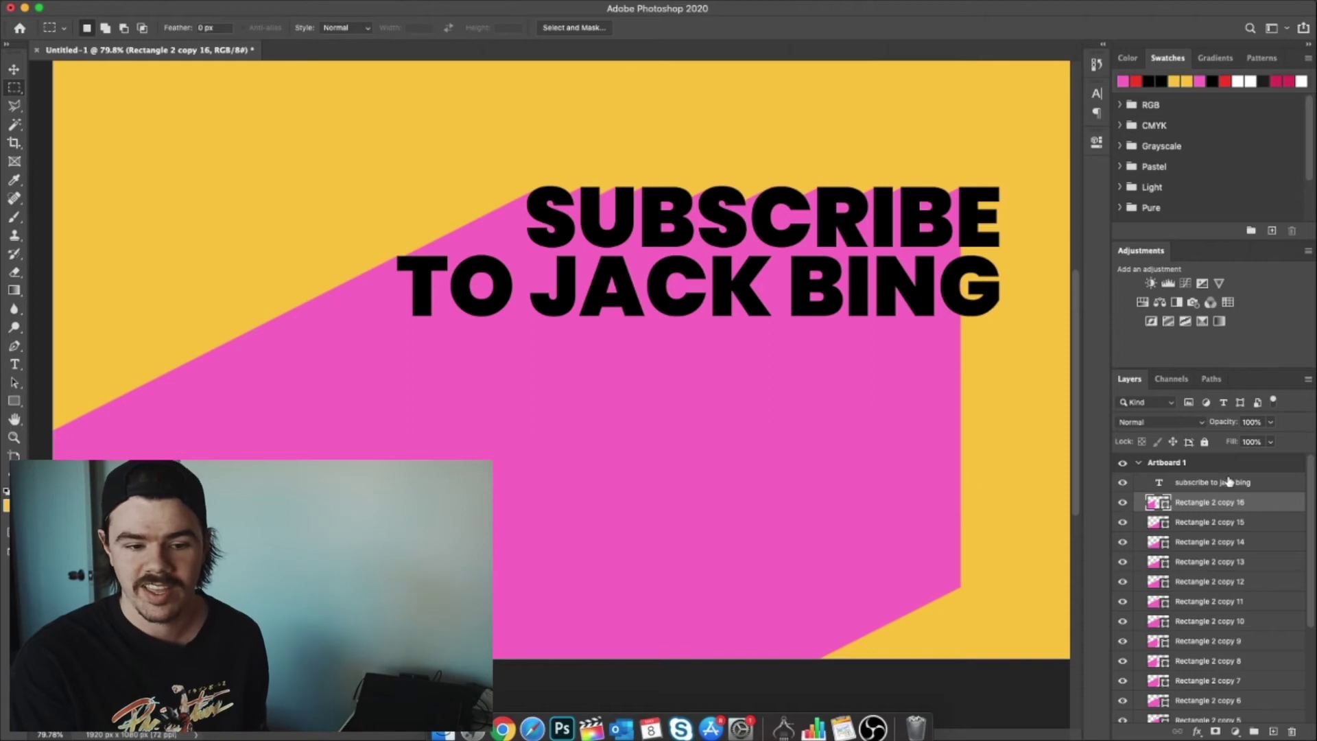
{"action": "left_click", "coordinate": [1274, 484]}
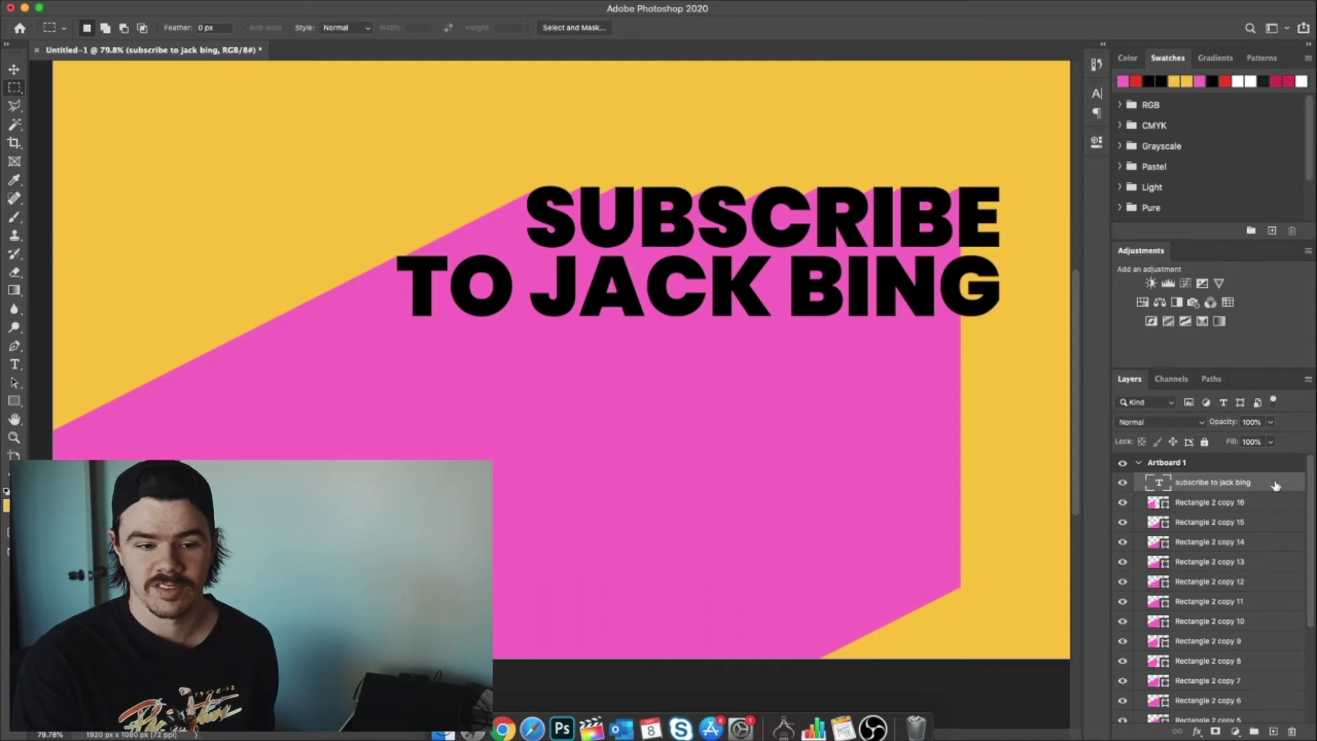
{"action": "double_click", "coordinate": [1243, 495]}
{"action": "left_click", "coordinate": [806, 460]}
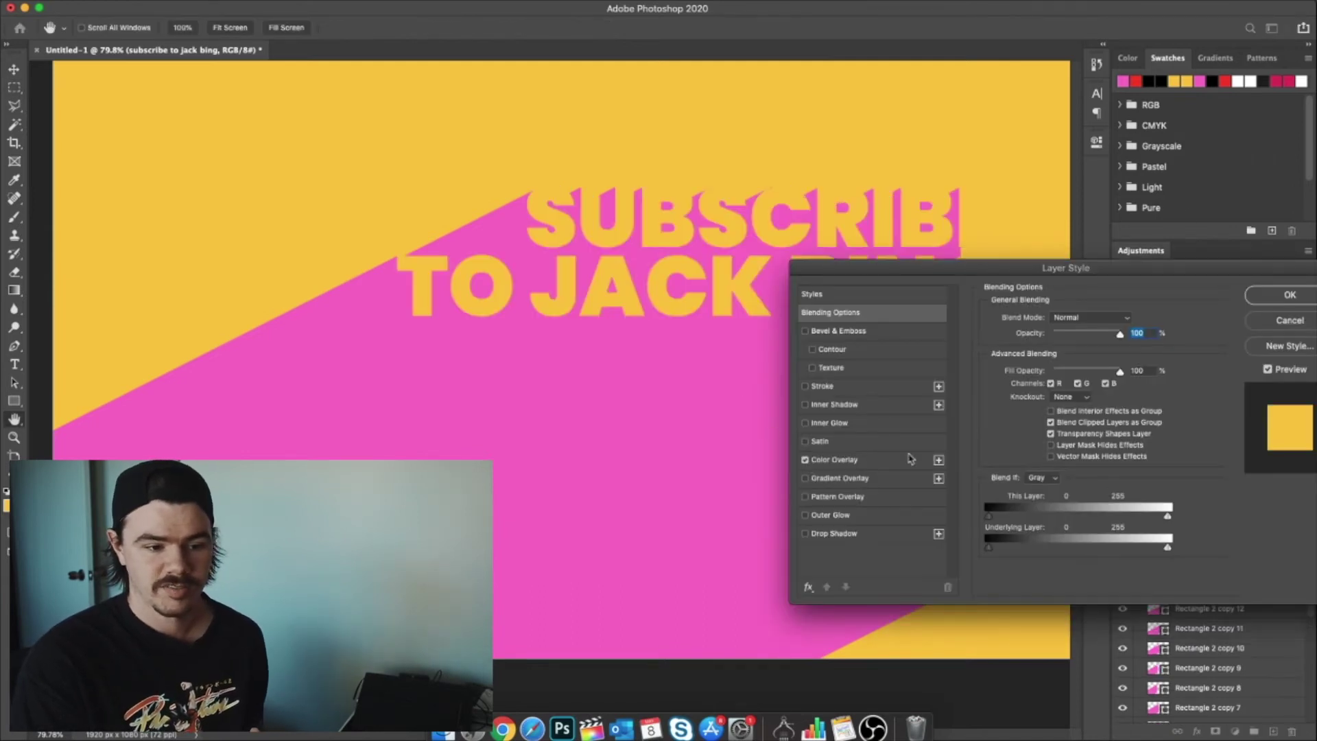
{"action": "left_click", "coordinate": [1276, 296]}
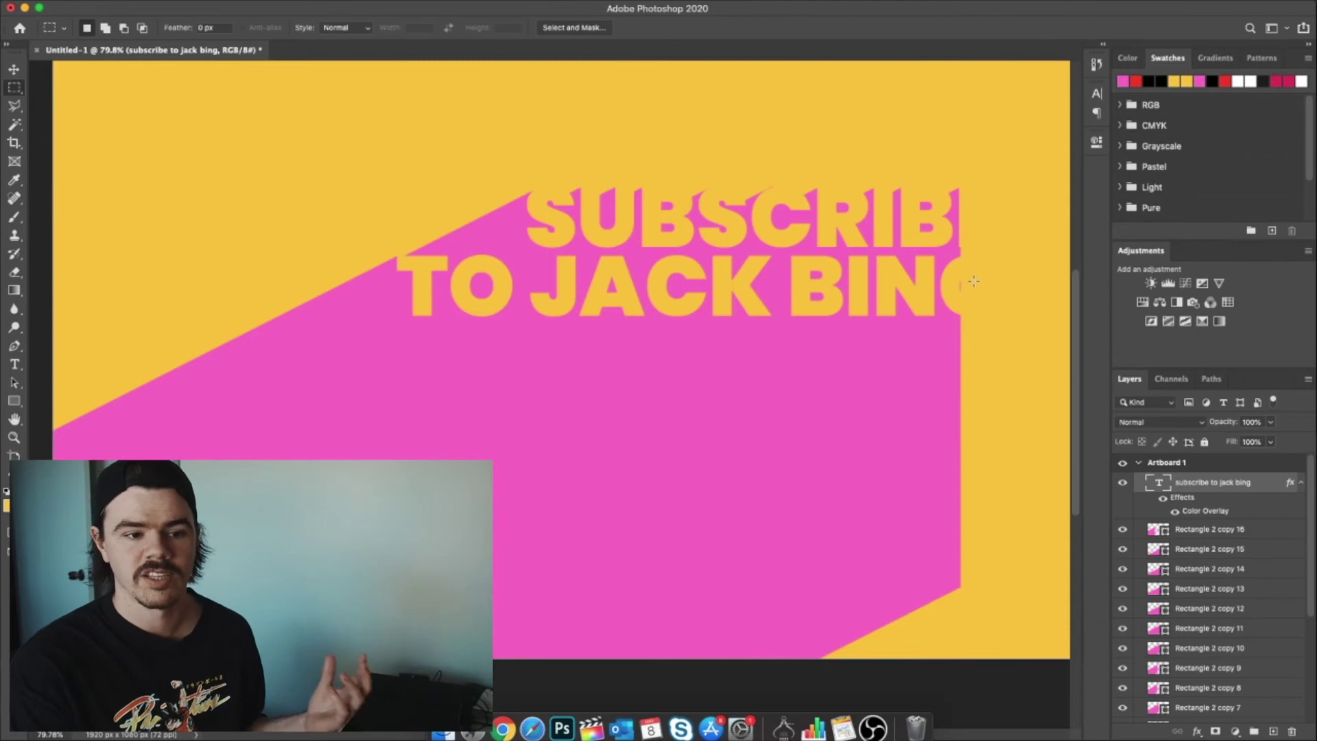
{"action": "key", "text": "super+z"}
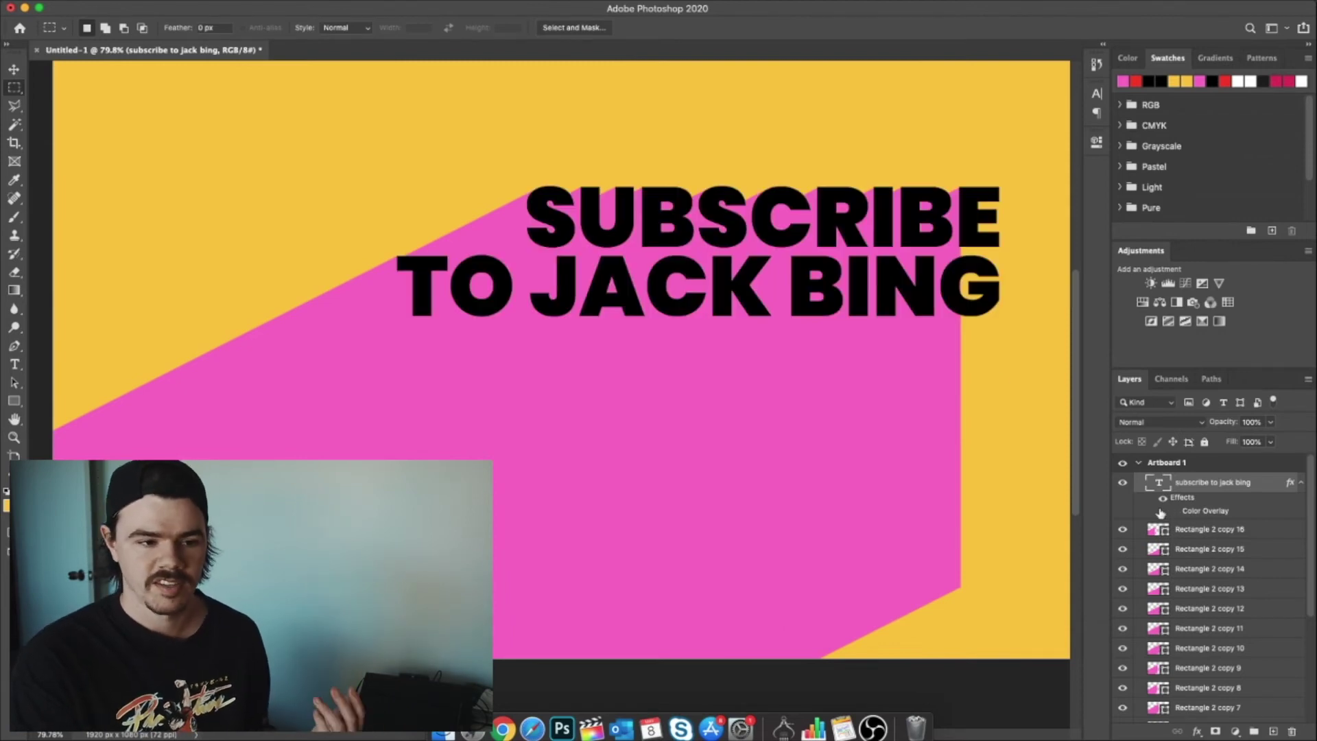
Duplicate the skewed pink shape, move the copy above the right end of SUBSCRIBE, and scale it down to about 4.81%.
{"action": "scroll", "coordinate": [667, 383], "scroll_direction": "right", "scroll_amount": 3}
{"action": "scroll", "coordinate": [667, 383], "scroll_direction": "down", "scroll_amount": 5}
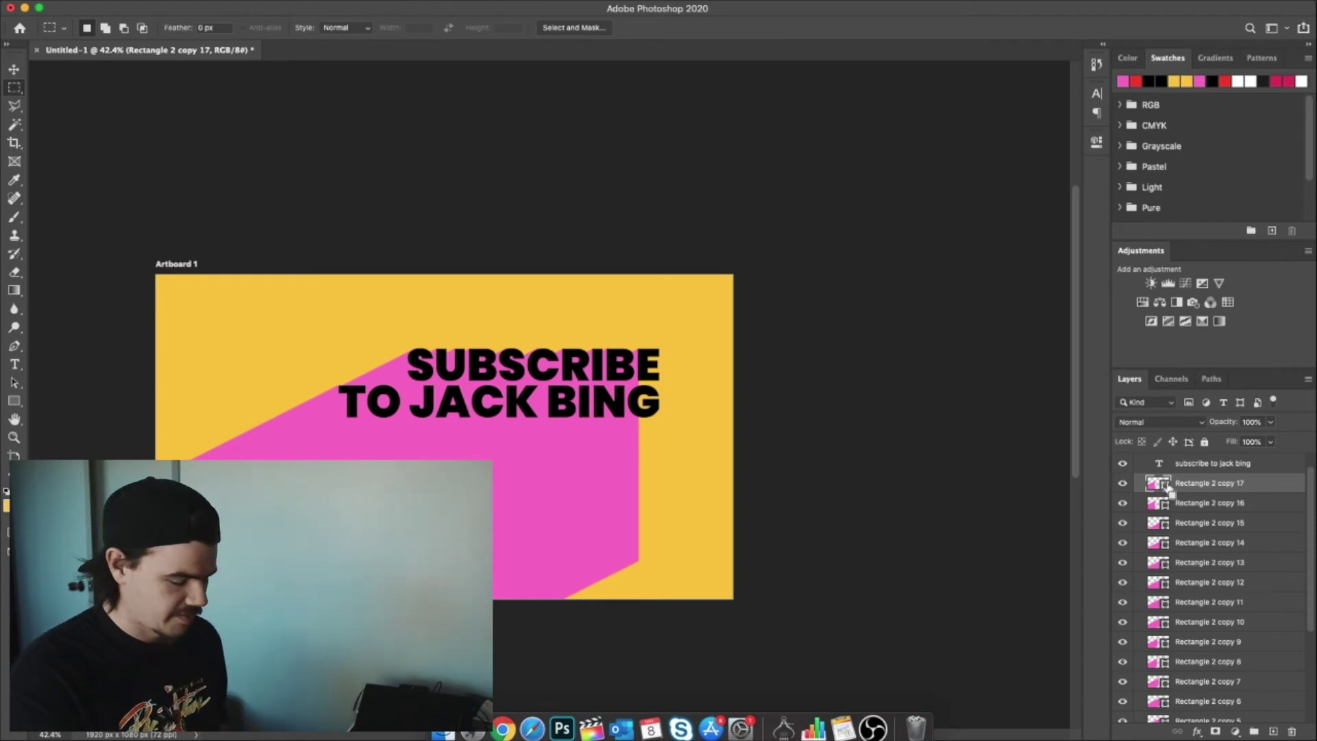
{"action": "left_click", "coordinate": [13, 70]}
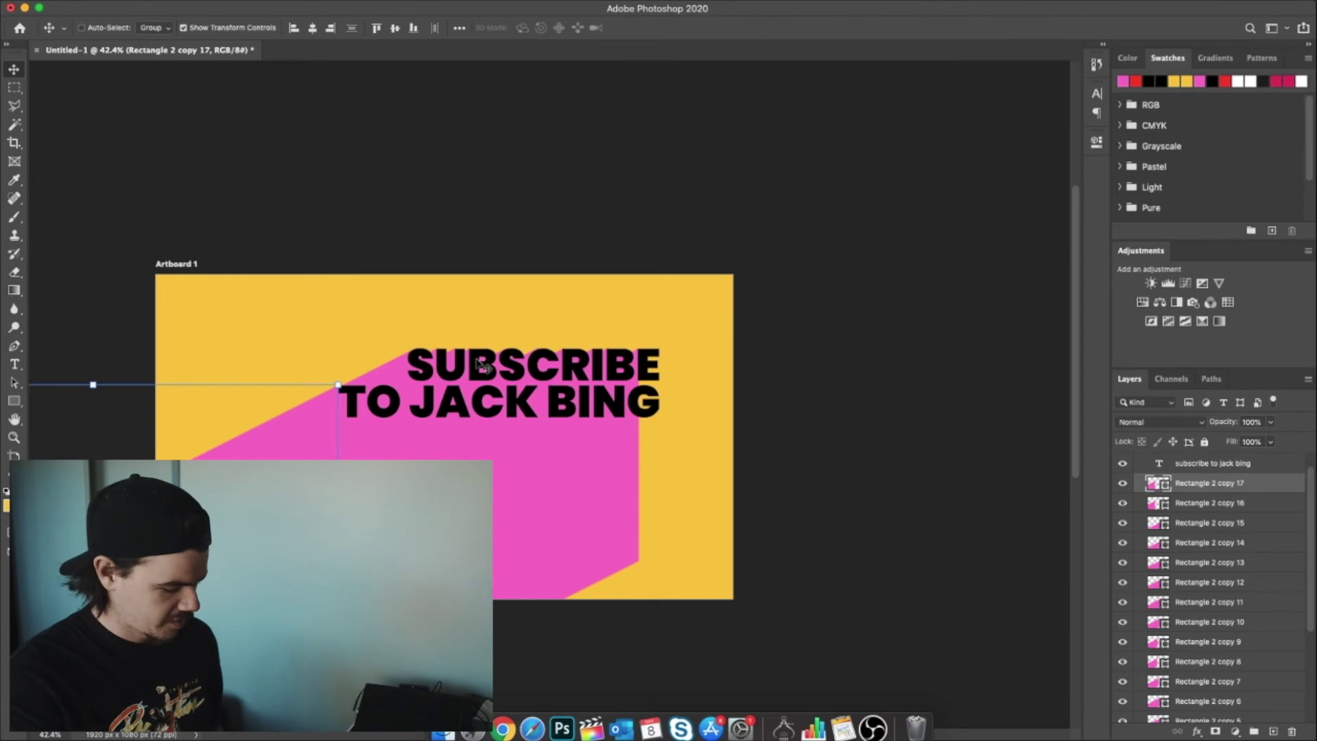
{"action": "key", "text": "super+j"}
{"action": "left_click_drag", "start_coordinate": [481, 405], "coordinate": [661, 307]}
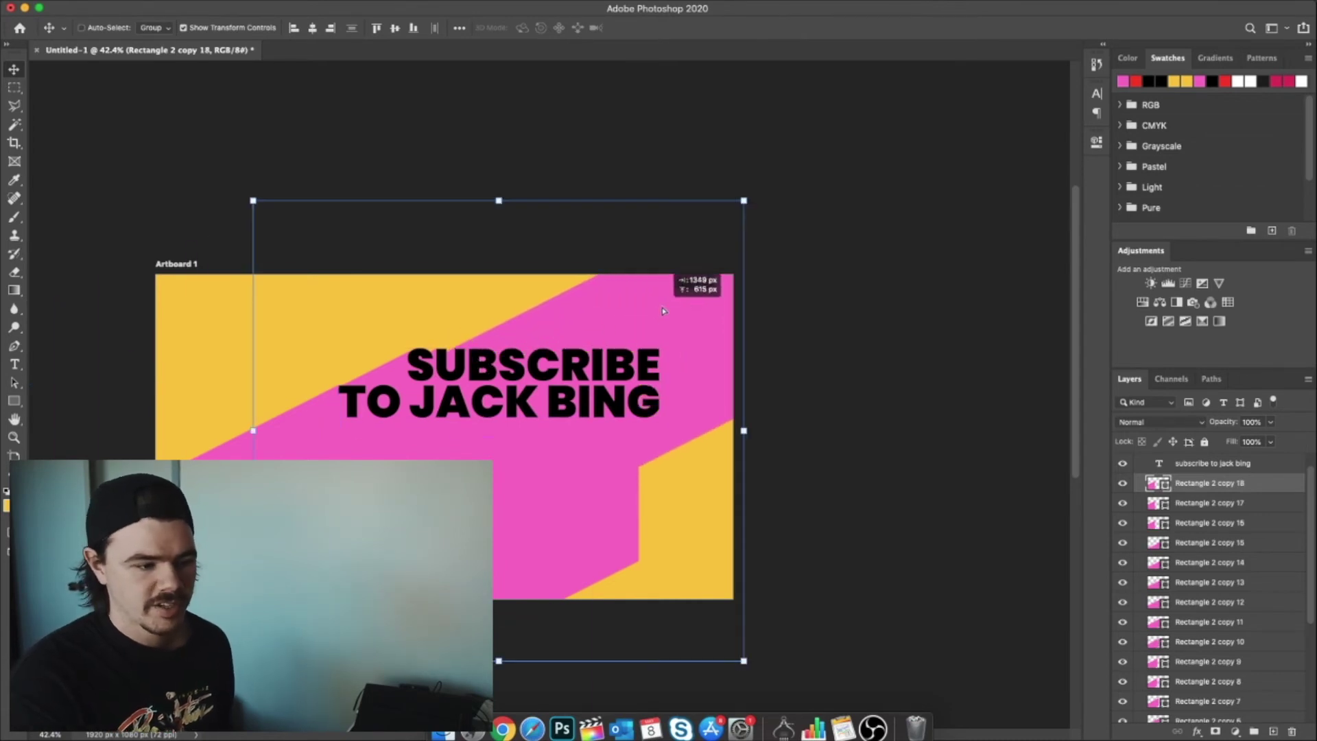
{"action": "key", "text": "super+t"}
{"action": "left_click_drag", "start_coordinate": [254, 660], "coordinate": [653, 330]}
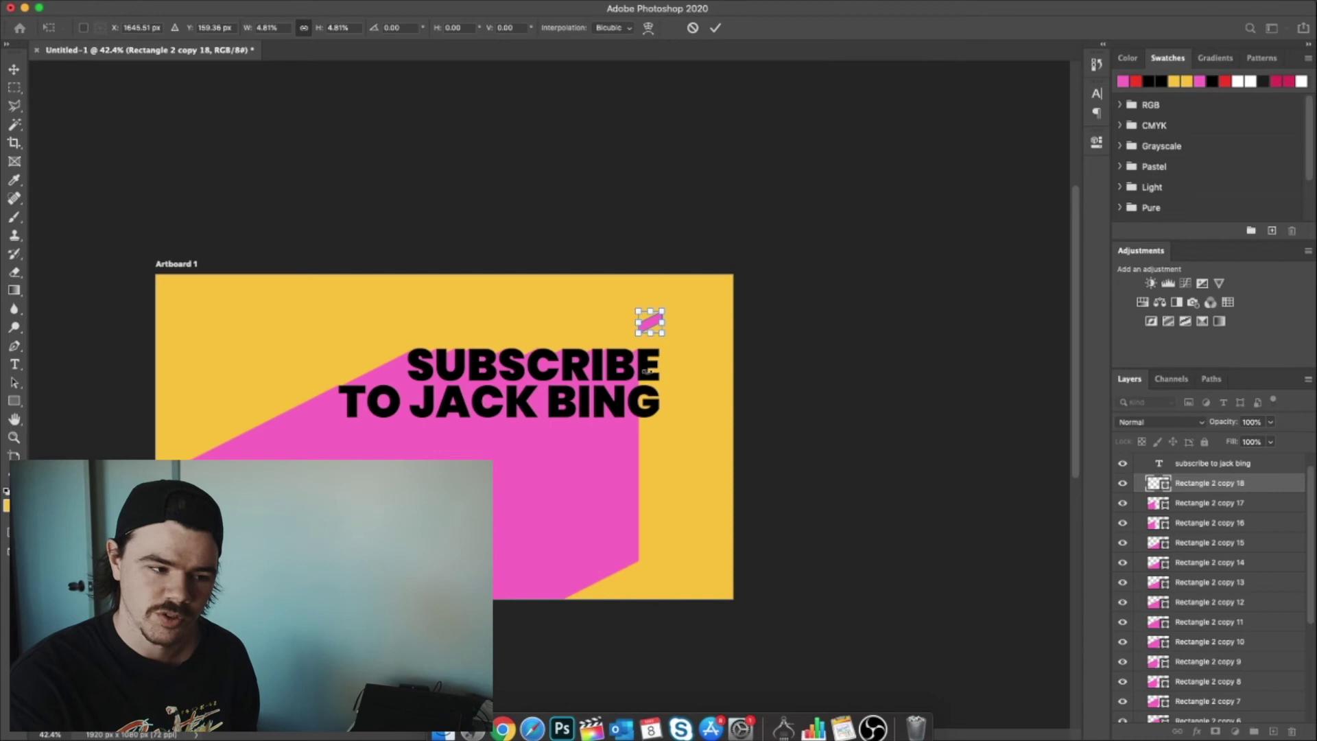
Scale the small pink piece to about 3.34% and align its upper-right corner with the tip of the final E's upper arm in SUBSCRIBE.
{"action": "scroll", "coordinate": [733, 422], "scroll_direction": "up", "scroll_amount": 5}
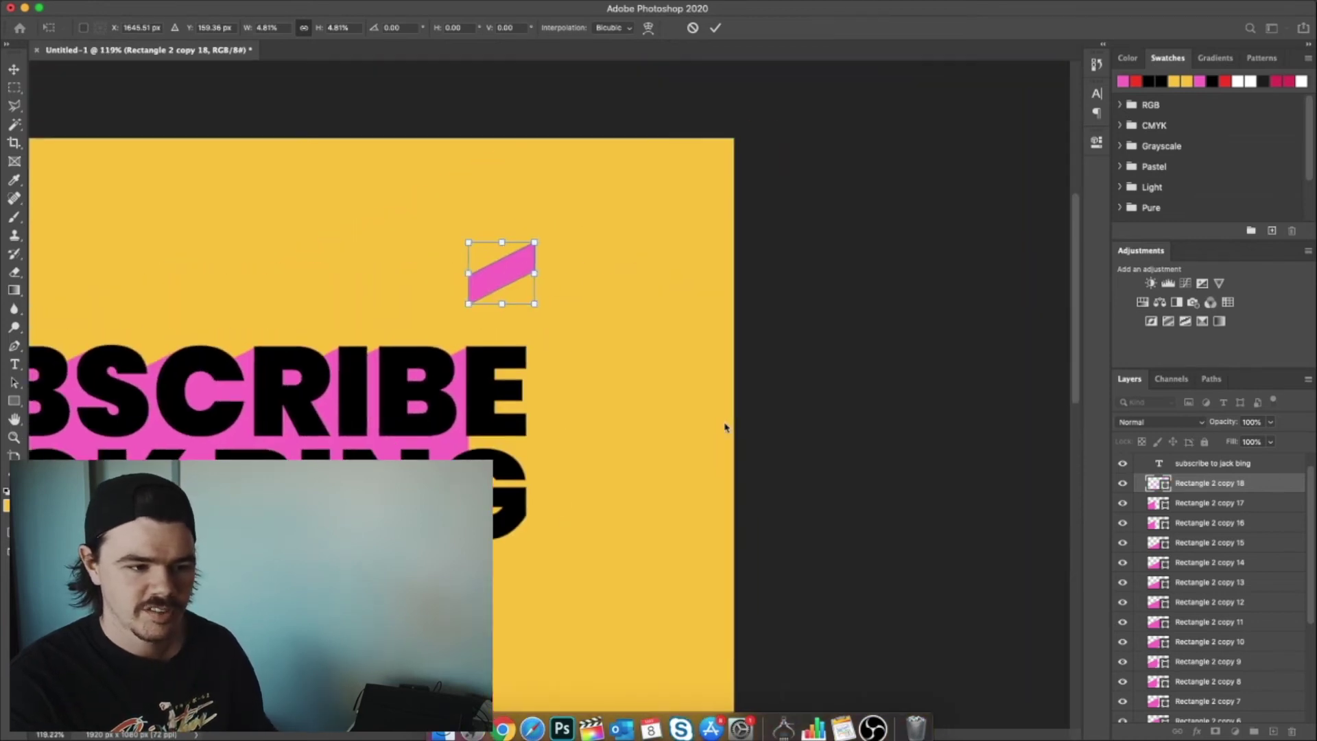
{"action": "scroll", "coordinate": [715, 424], "scroll_direction": "up", "scroll_amount": 2}
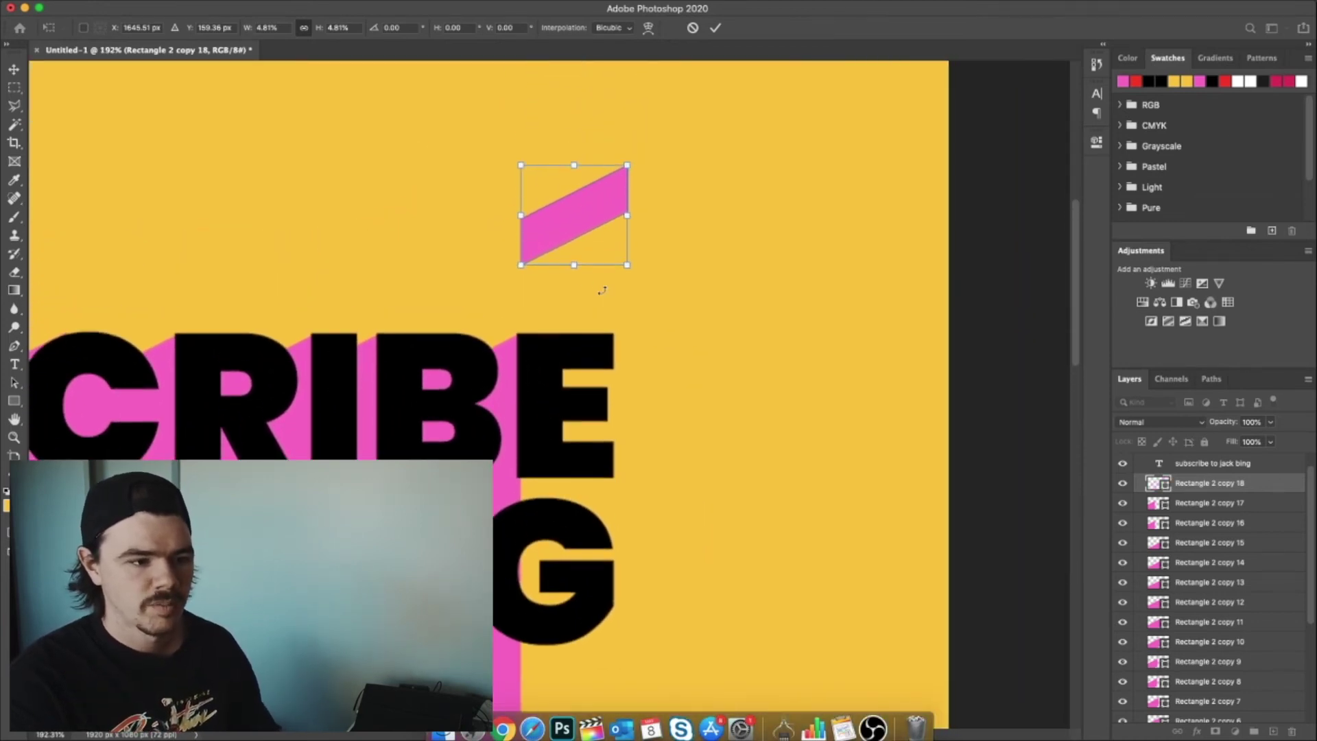
{"action": "left_click_drag", "start_coordinate": [519, 264], "coordinate": [586, 382]}
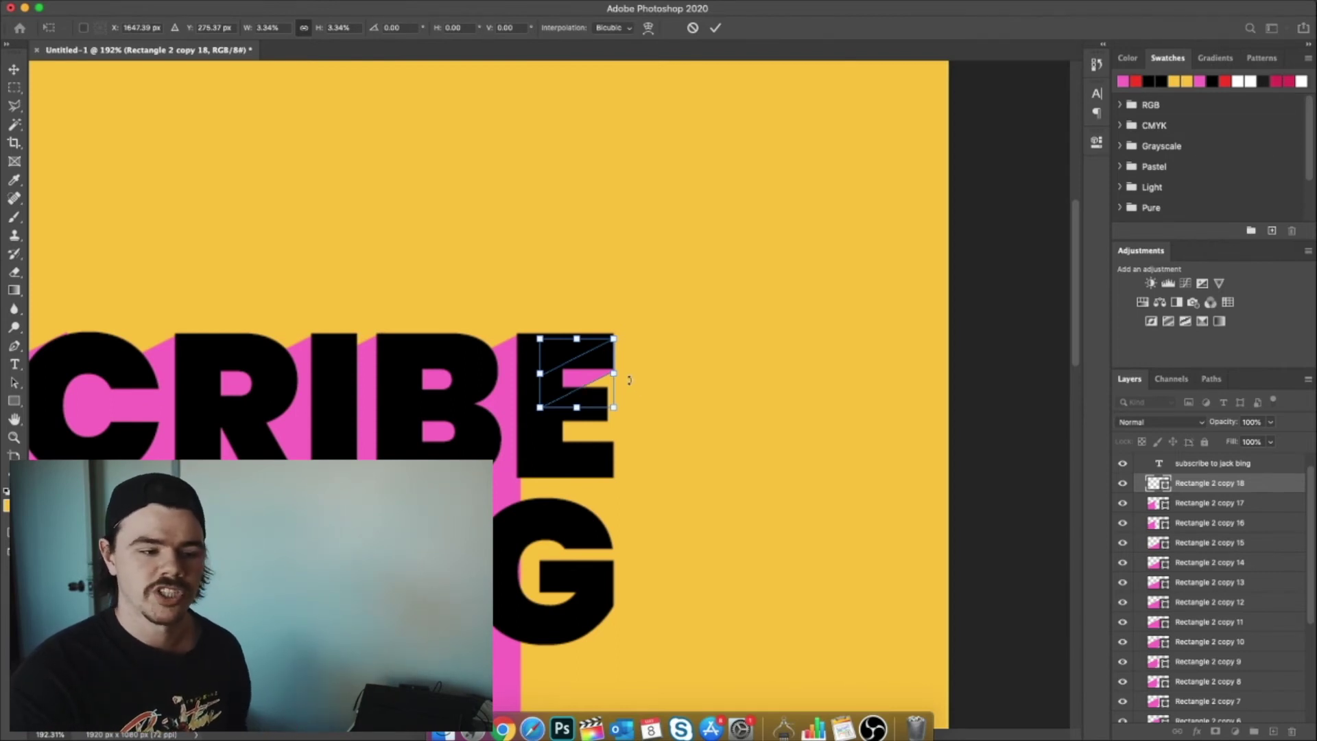
{"action": "key", "text": "Up"}
{"action": "key", "text": "Up"}
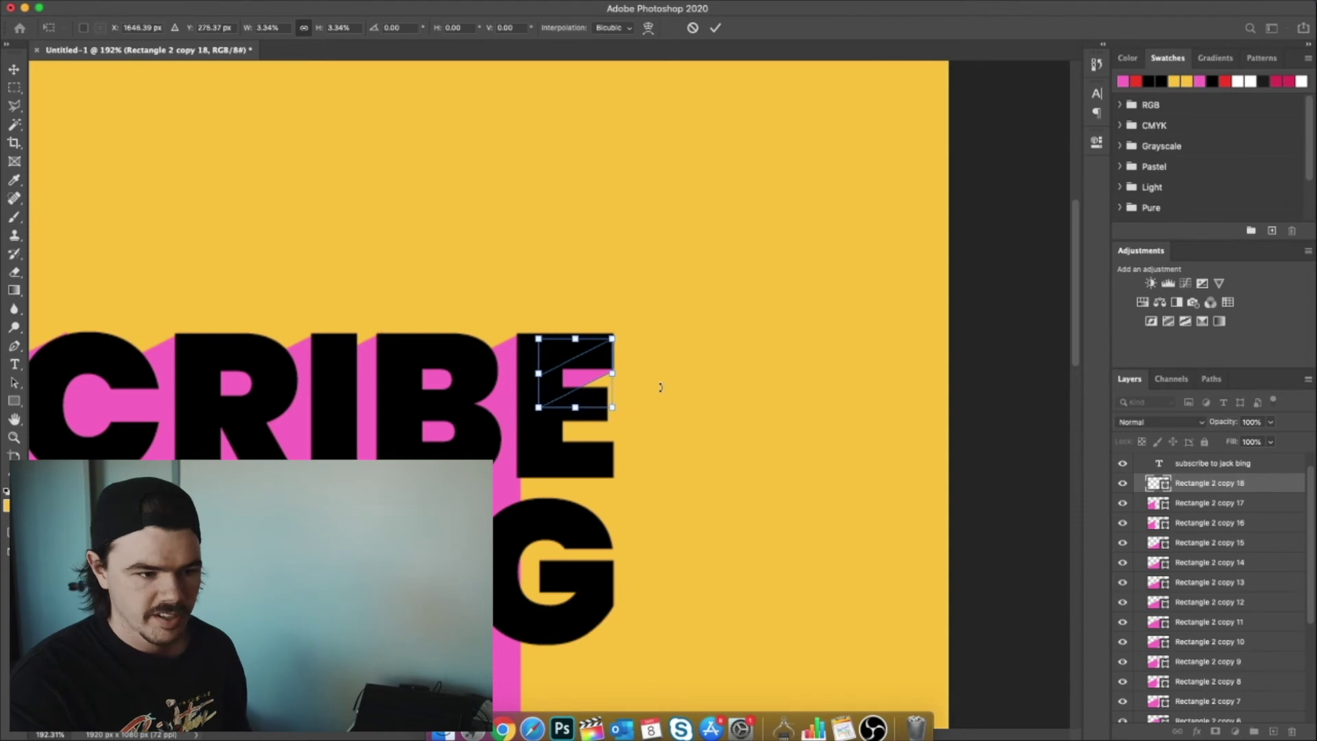
{"action": "key", "text": "Left"}
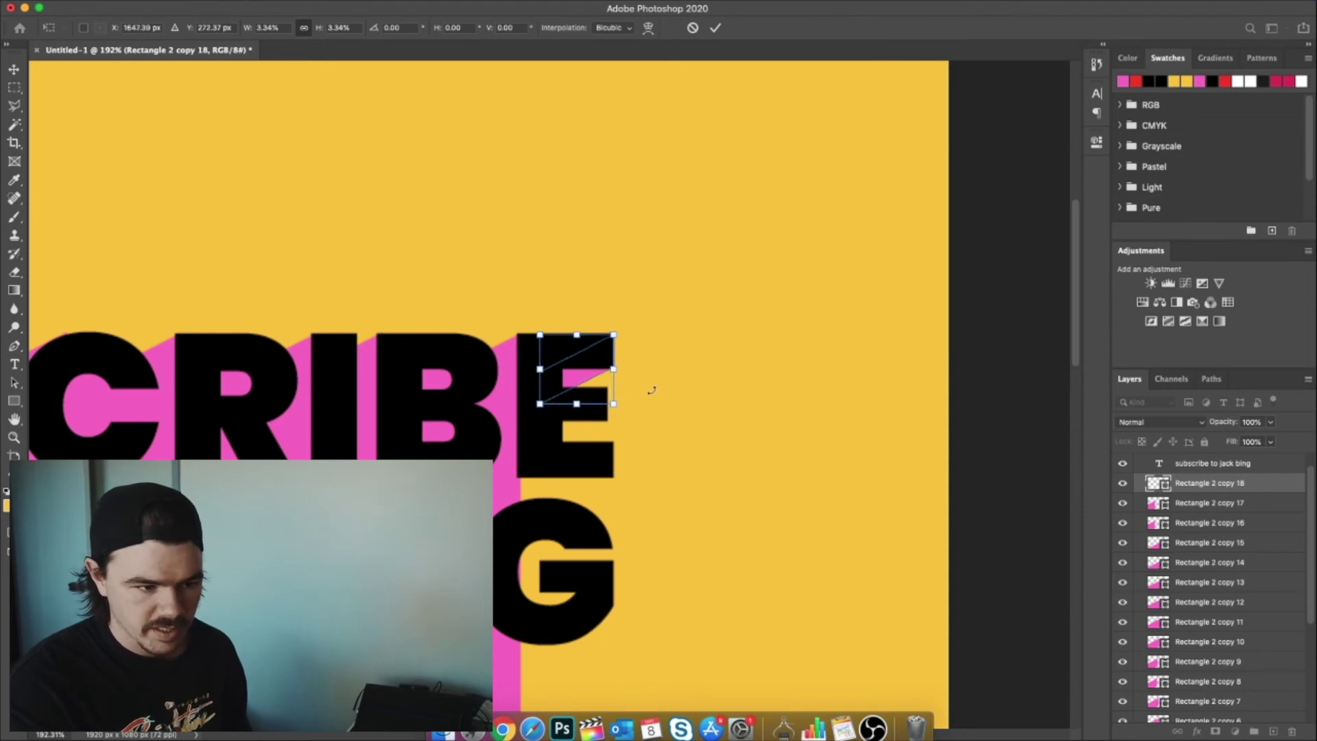
{"action": "key", "text": "Up"}
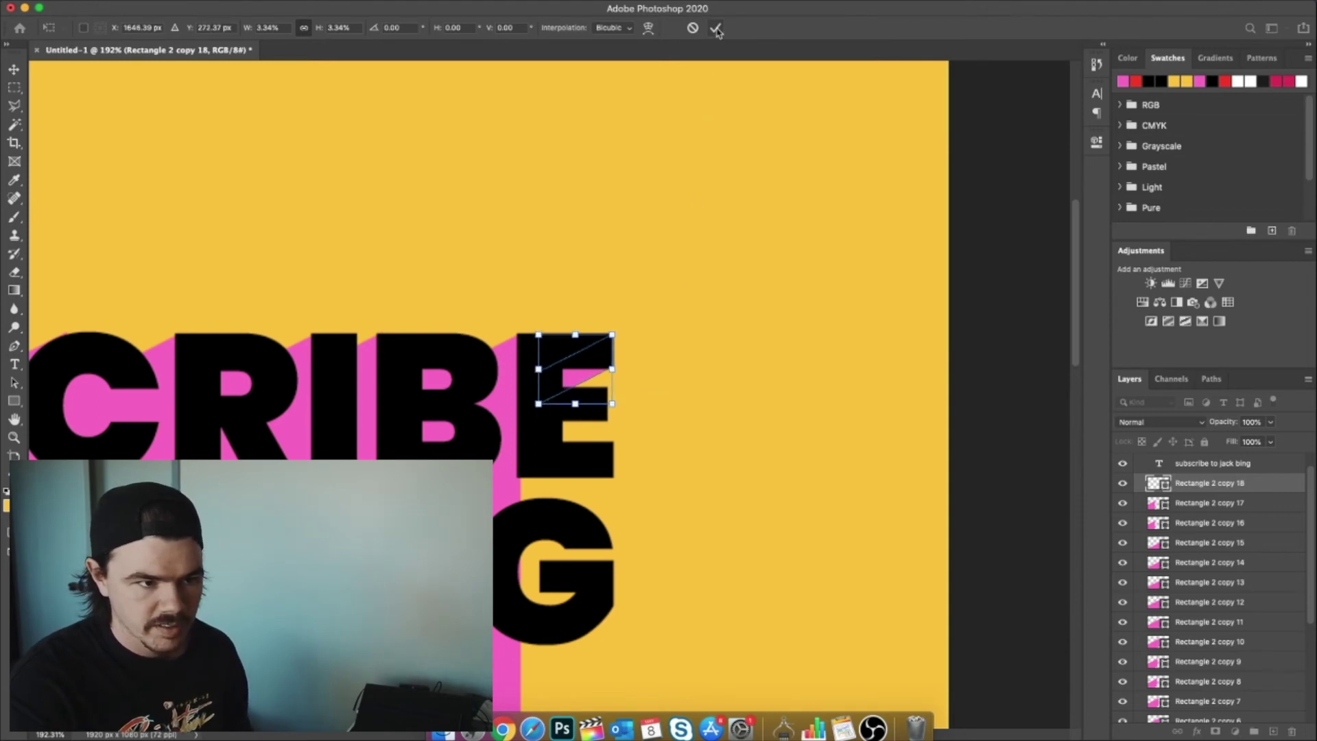
{"action": "left_click", "coordinate": [716, 29]}
{"action": "left_click", "coordinate": [15, 89]}
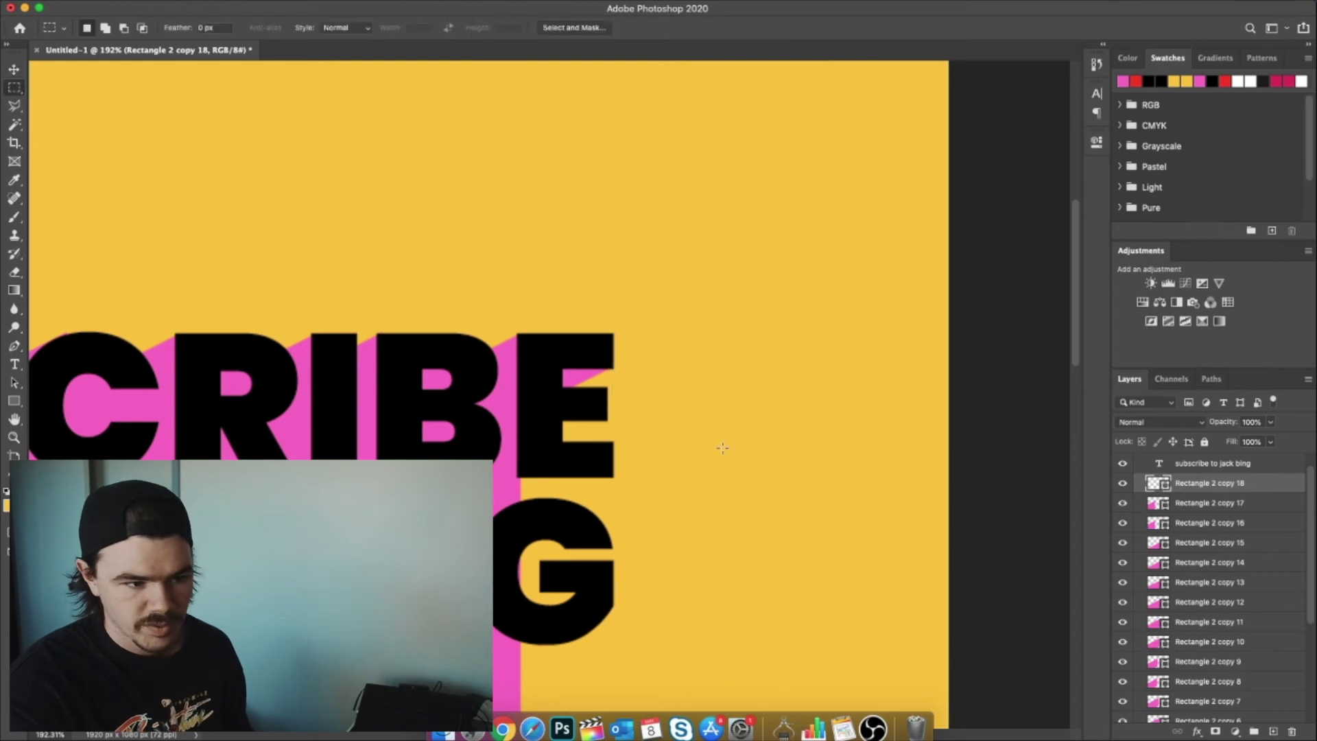
{"action": "left_click", "coordinate": [12, 70]}
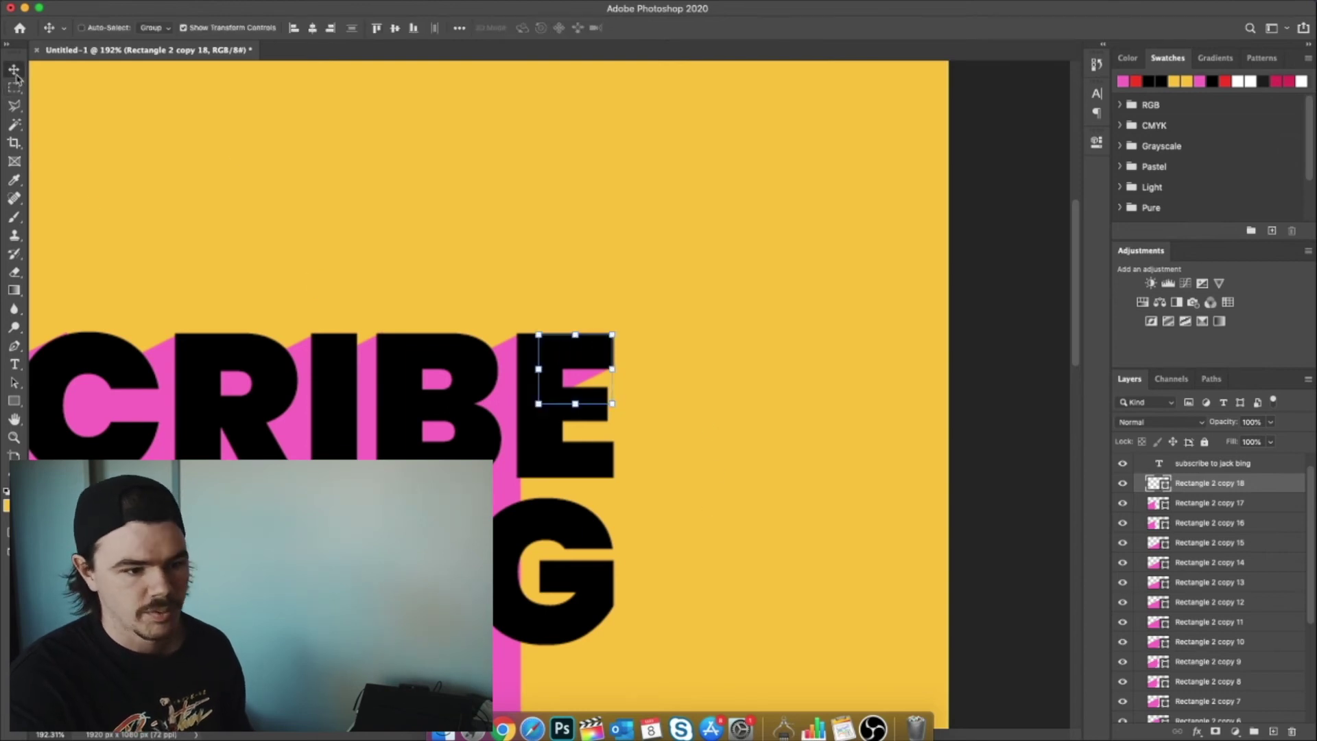
{"action": "left_click", "coordinate": [14, 89]}
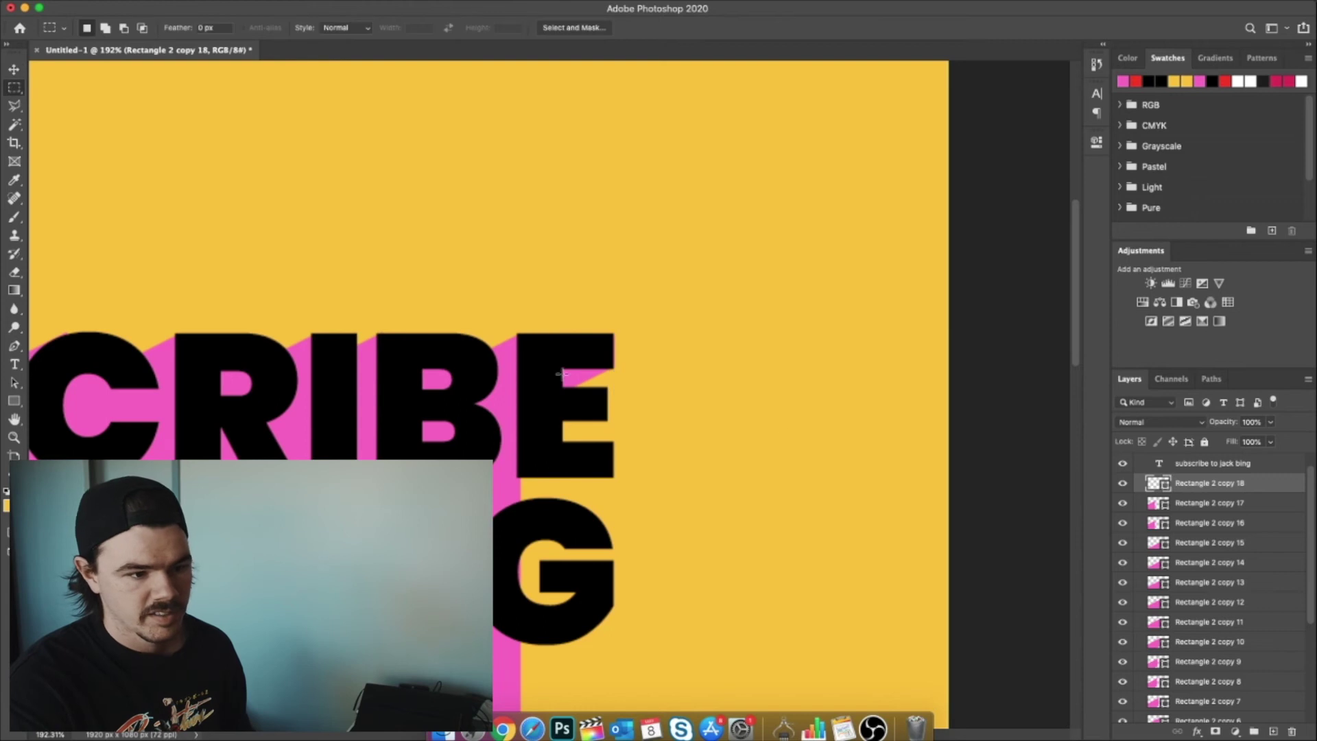
Copy the small pink piece behind the middle arm of the final E, and place another, larger copy behind its lower arm.
{"action": "left_click", "coordinate": [14, 69]}
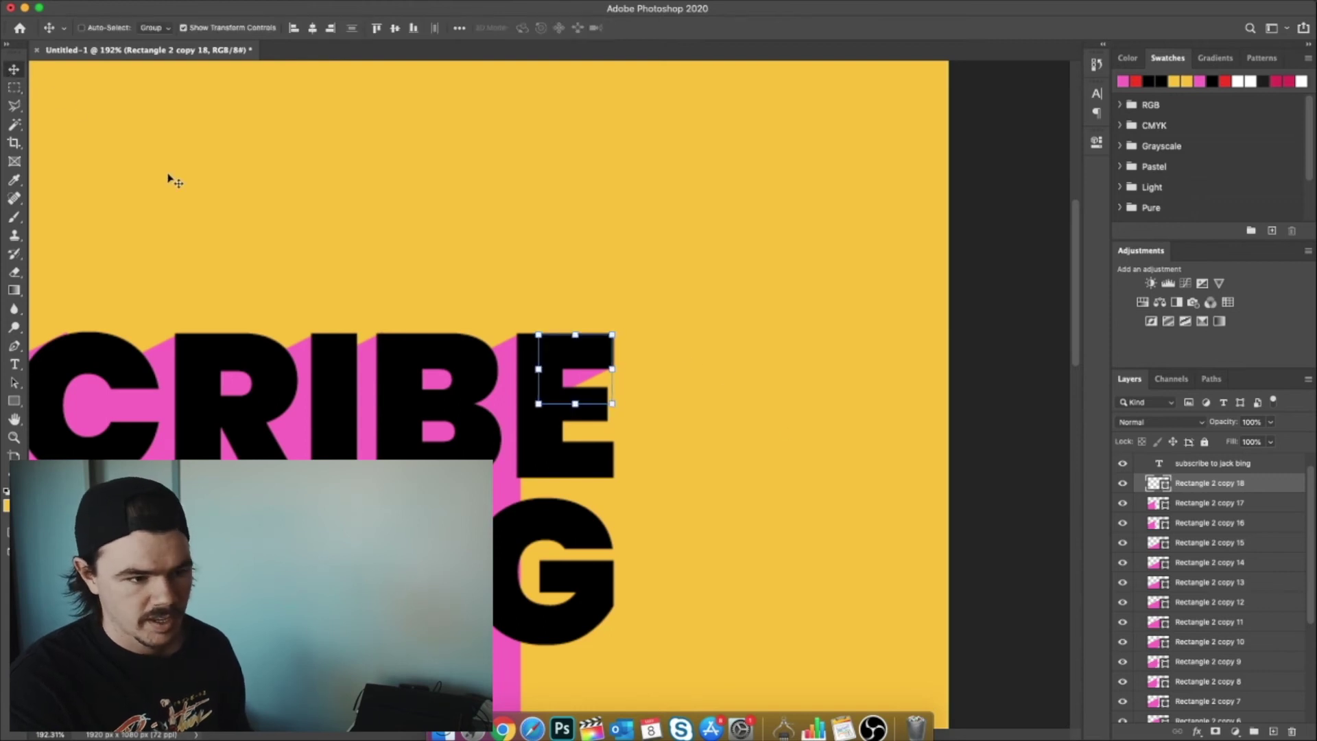
{"action": "scroll", "coordinate": [606, 397], "scroll_direction": "down", "scroll_amount": 5}
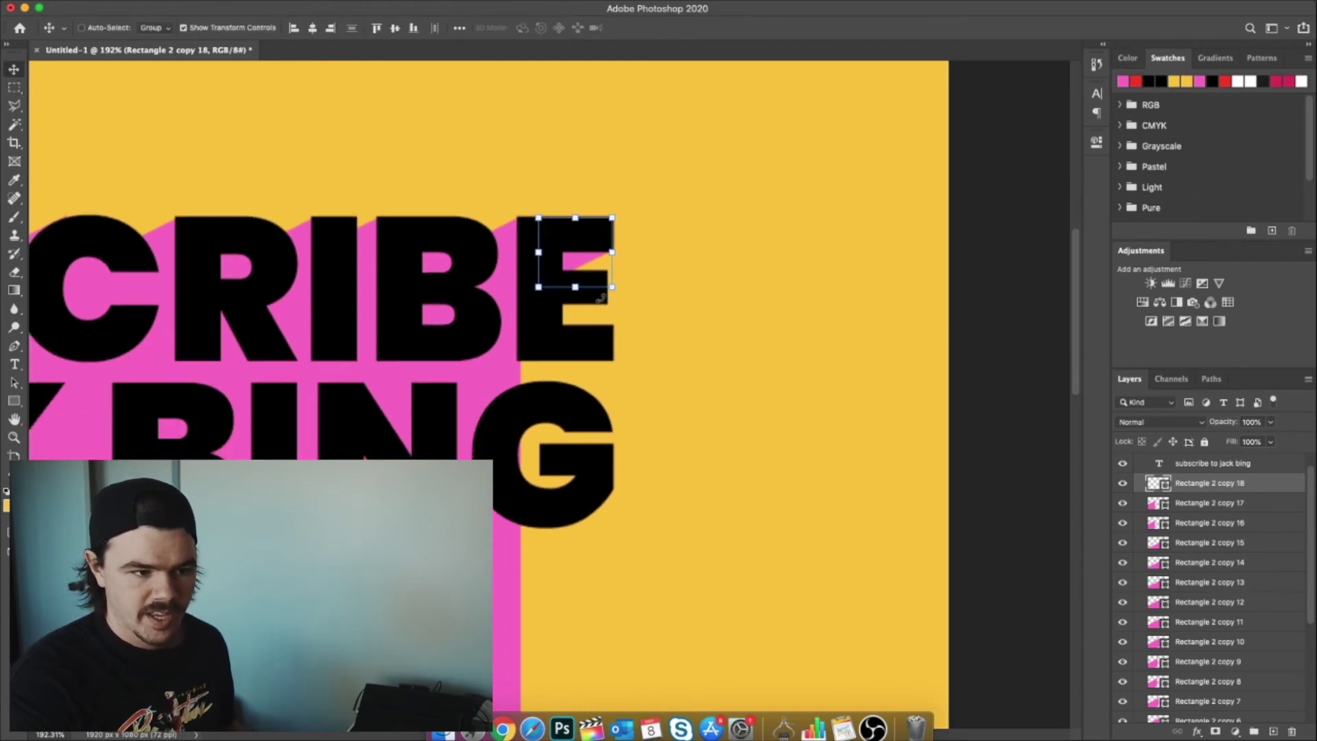
{"action": "left_click_drag", "start_coordinate": [595, 240], "coordinate": [594, 296]}
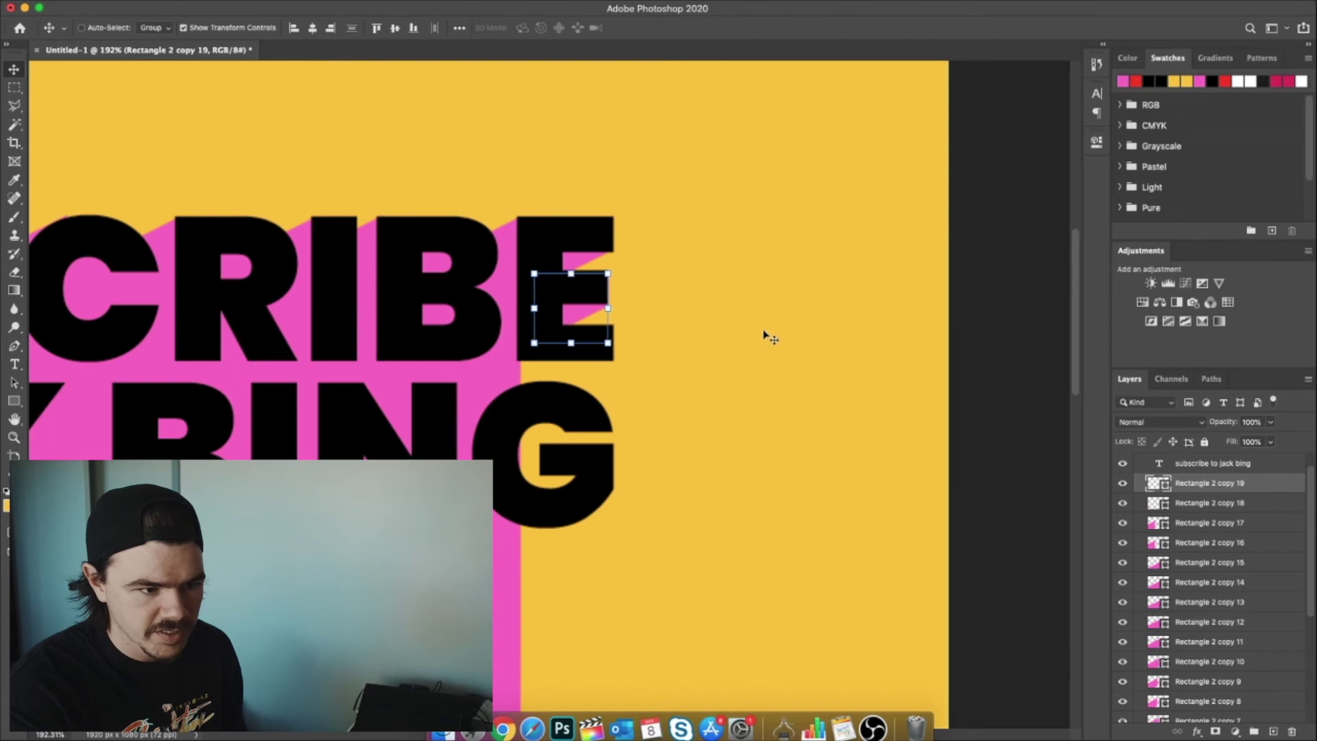
{"action": "key", "text": "super+alt+t"}
{"action": "key", "text": "Return"}
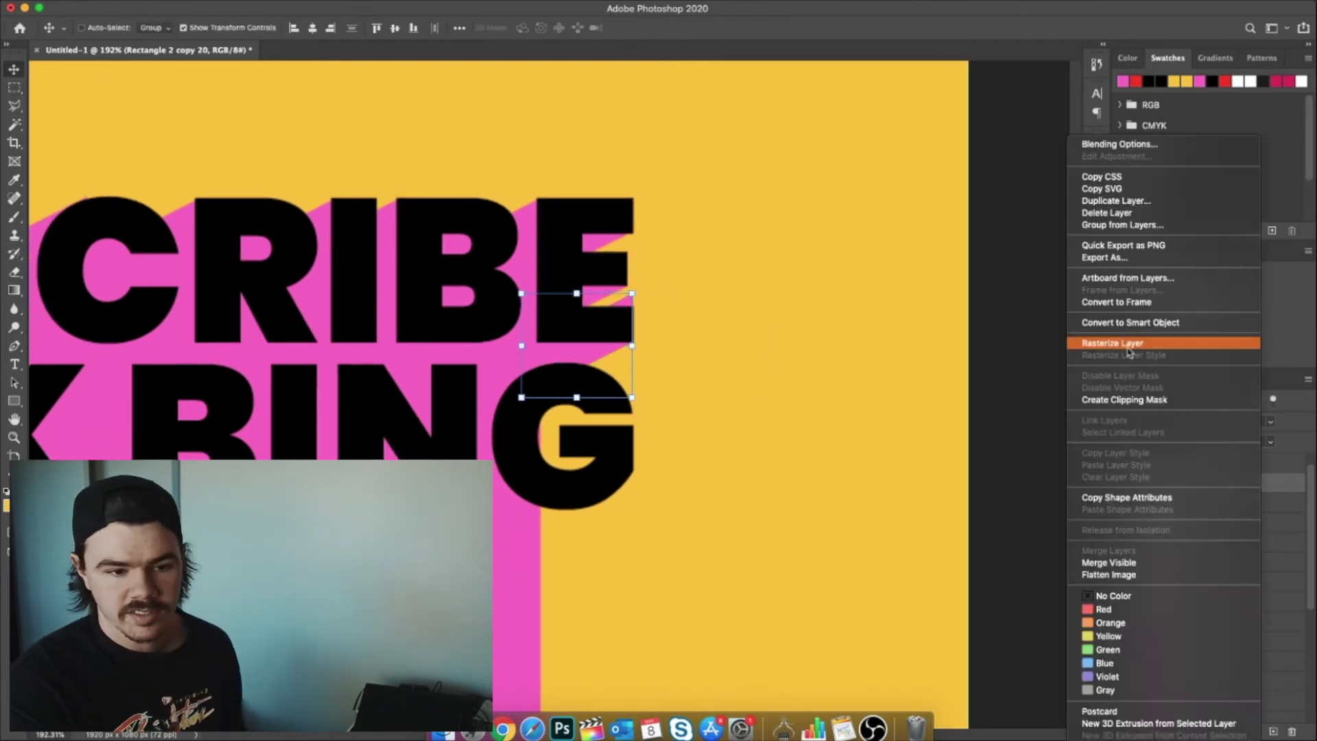
Place copies of the small pink piece behind the upper curve and lower part of the G in BING.
{"action": "scroll", "coordinate": [480, 309], "scroll_direction": "left", "scroll_amount": 5}
{"action": "left_click_drag", "start_coordinate": [706, 278], "coordinate": [697, 479]}
{"action": "scroll", "coordinate": [817, 456], "scroll_direction": "up", "scroll_amount": 2}
{"action": "left_click", "coordinate": [1207, 463]}
{"action": "scroll", "coordinate": [697, 479], "scroll_direction": "up", "scroll_amount": 2}
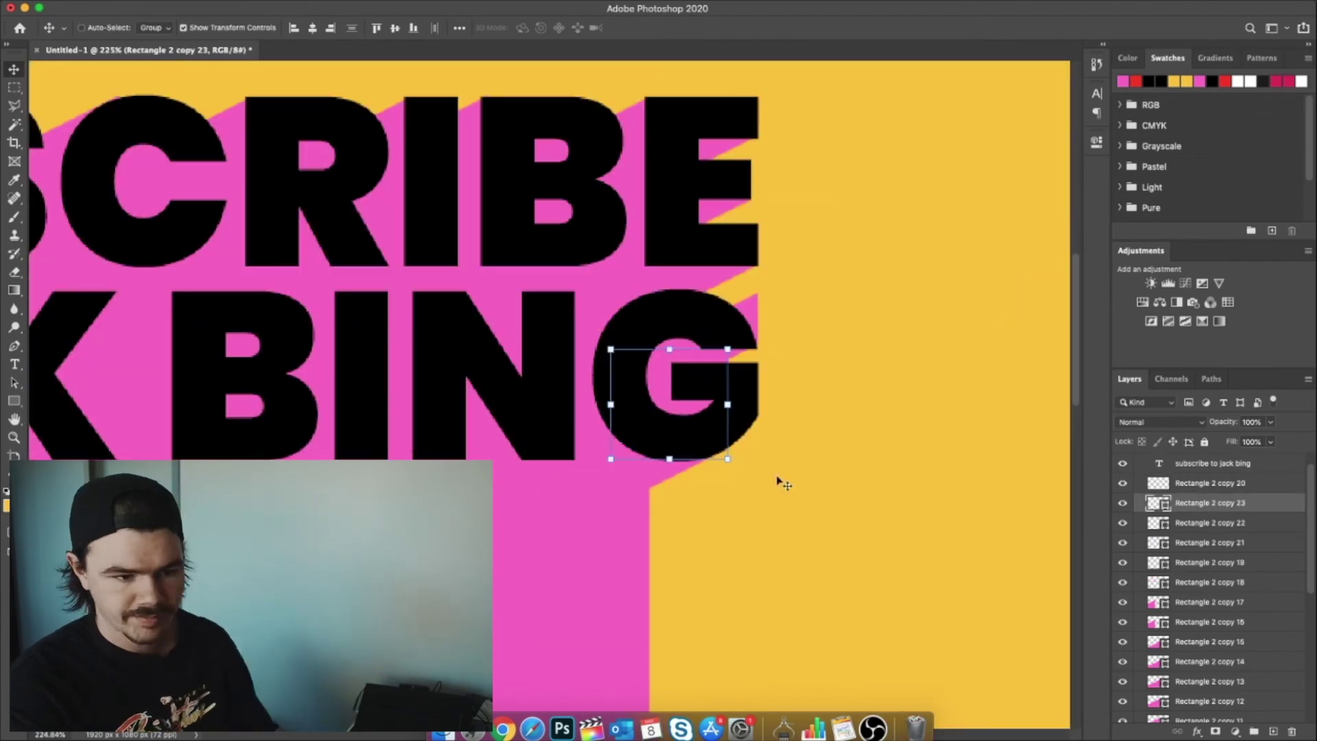
Trim away the pink excess sticking out past the G's upper-right curve with the Polygonal Lasso, working on the rasterized shadow pieces.
{"action": "left_click", "coordinate": [14, 106]}
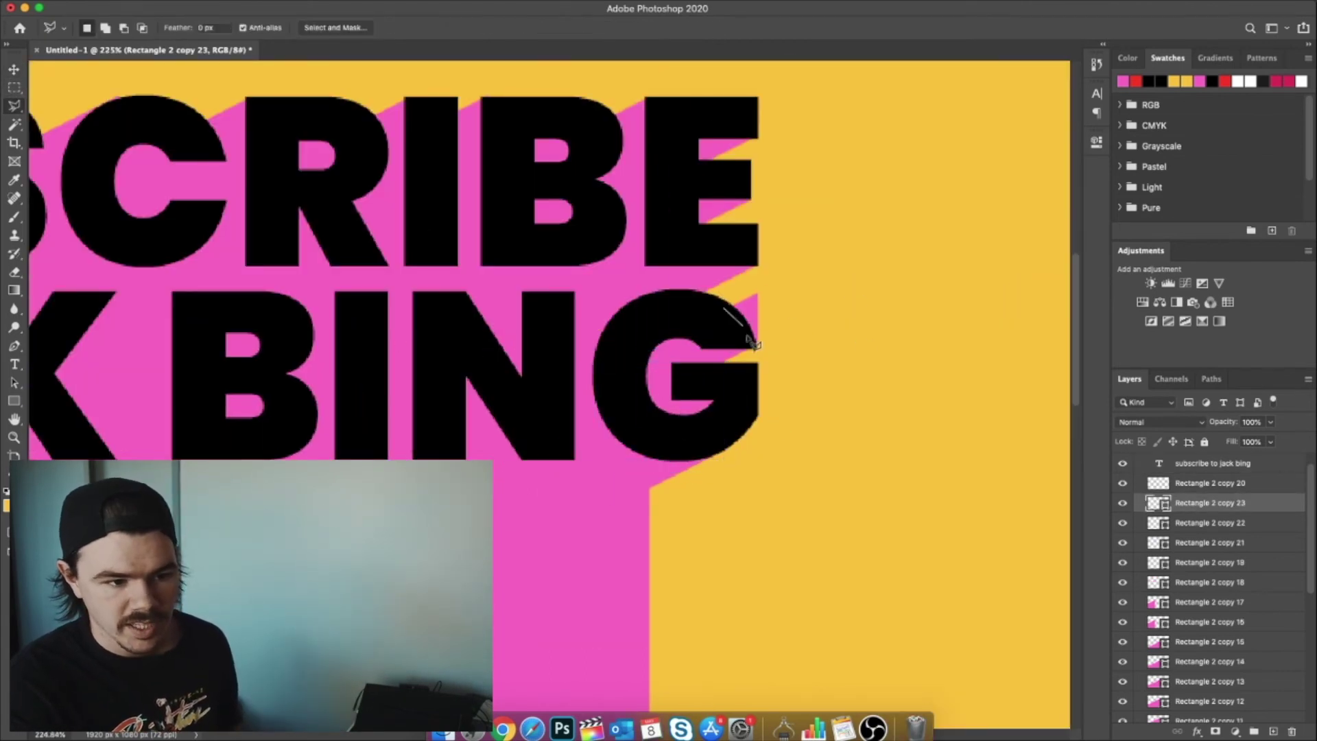
{"action": "left_click", "coordinate": [726, 308]}
{"action": "key", "text": "alt+bracketleft"}
{"action": "key", "text": "alt+bracketleft"}
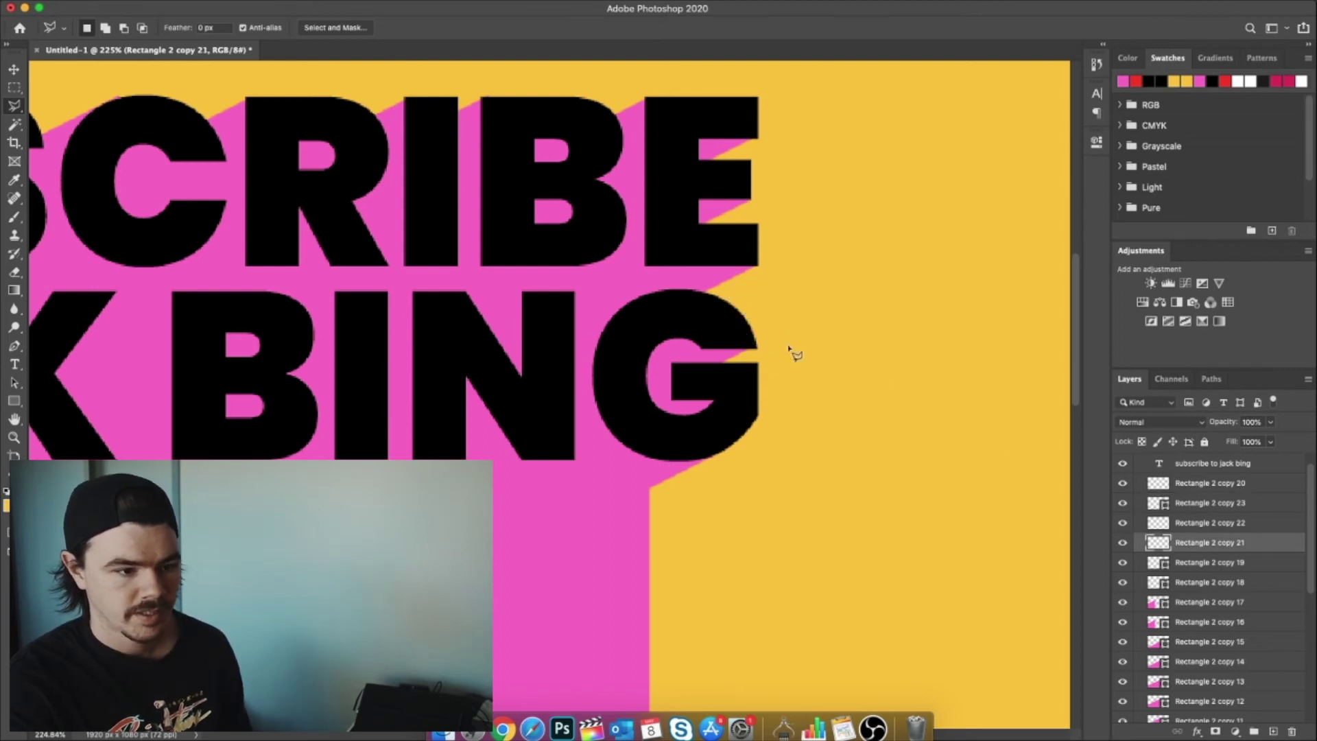
Duplicate the Rectangle 2 copy layer and move the copy down and to the right so its top edge sits just below the text.
{"action": "scroll", "coordinate": [794, 353], "scroll_direction": "down", "scroll_amount": 8}
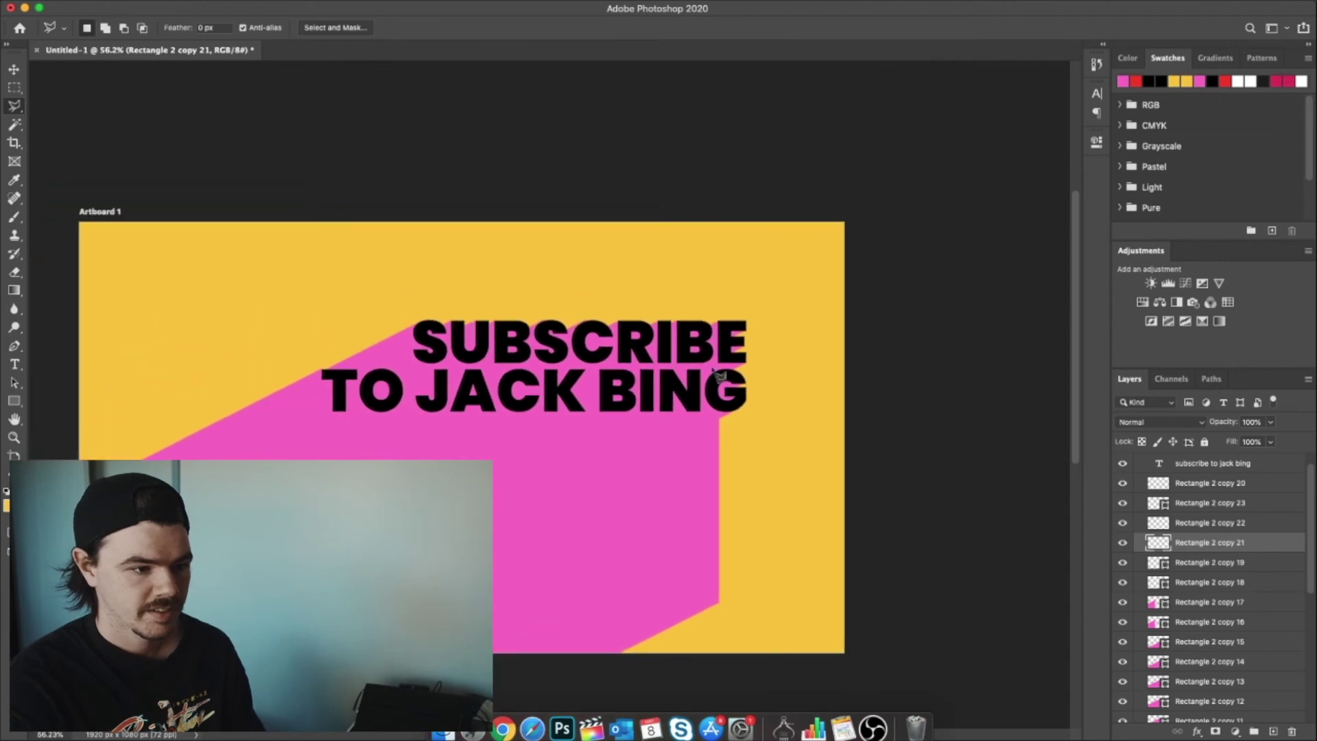
{"action": "scroll", "coordinate": [719, 376], "scroll_direction": "right", "scroll_amount": 2}
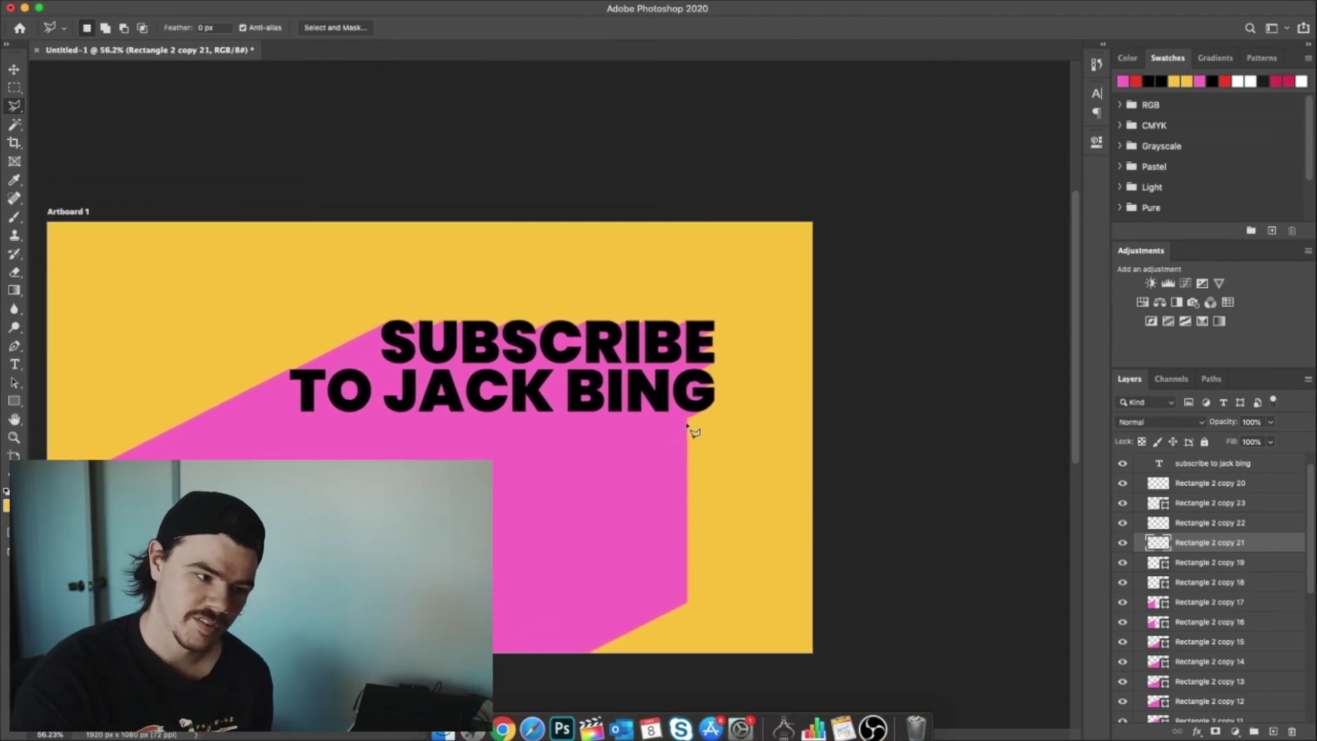
{"action": "scroll", "coordinate": [741, 474], "scroll_direction": "left", "scroll_amount": 3}
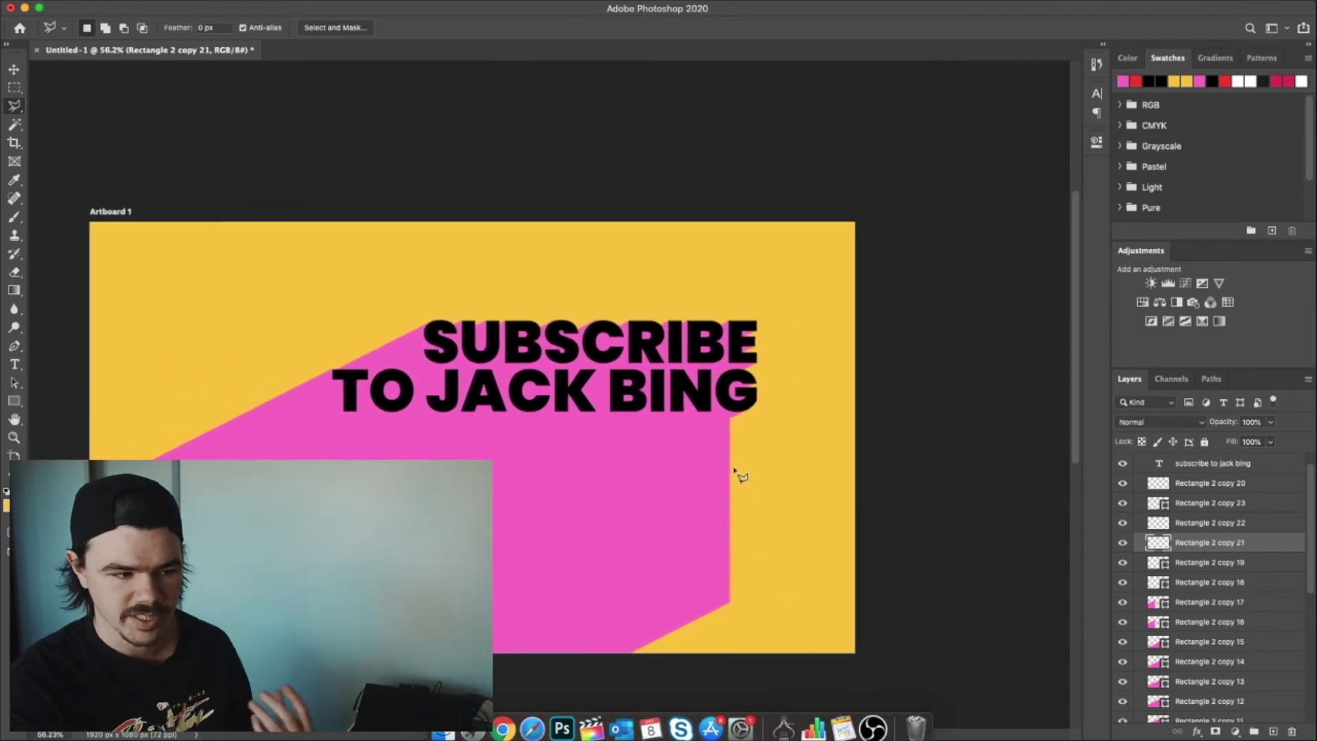
{"action": "scroll", "coordinate": [731, 465], "scroll_direction": "down", "scroll_amount": 2}
{"action": "scroll", "coordinate": [731, 465], "scroll_direction": "left", "scroll_amount": 2}
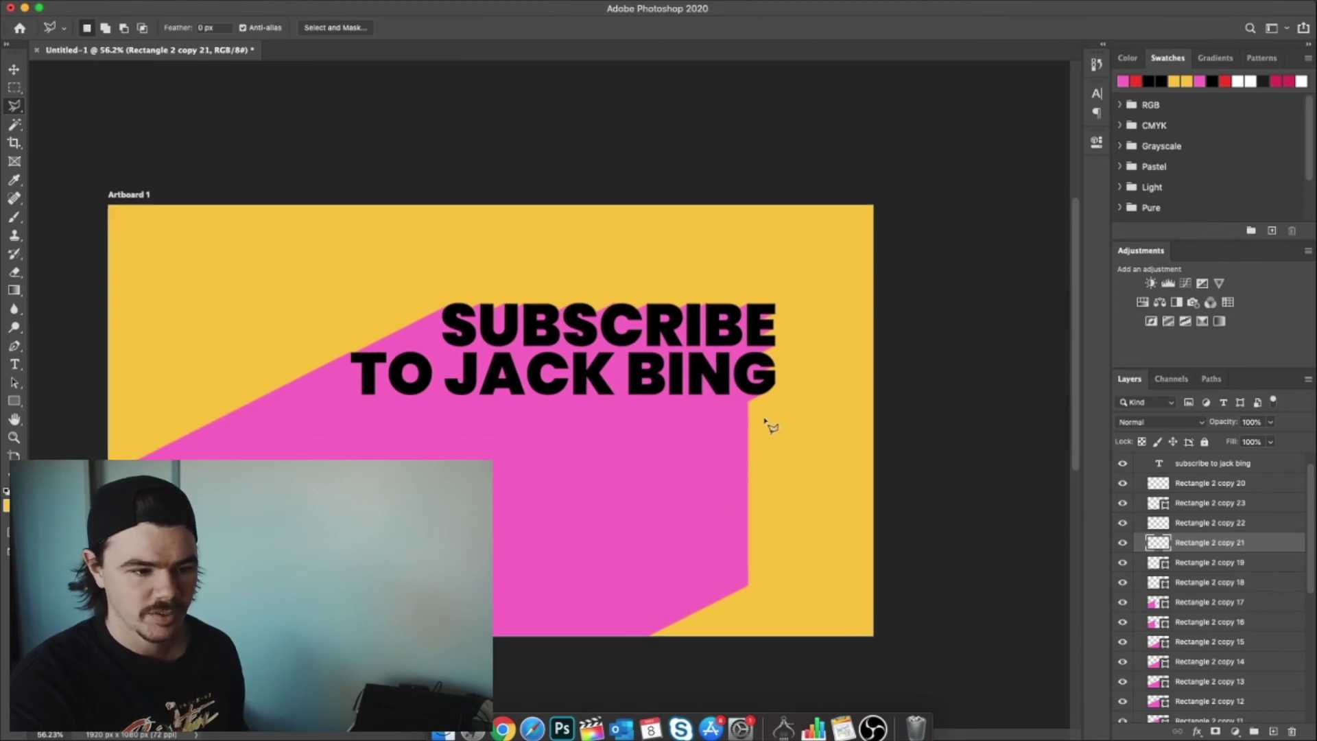
{"action": "scroll", "coordinate": [1180, 614], "scroll_direction": "down", "scroll_amount": 3}
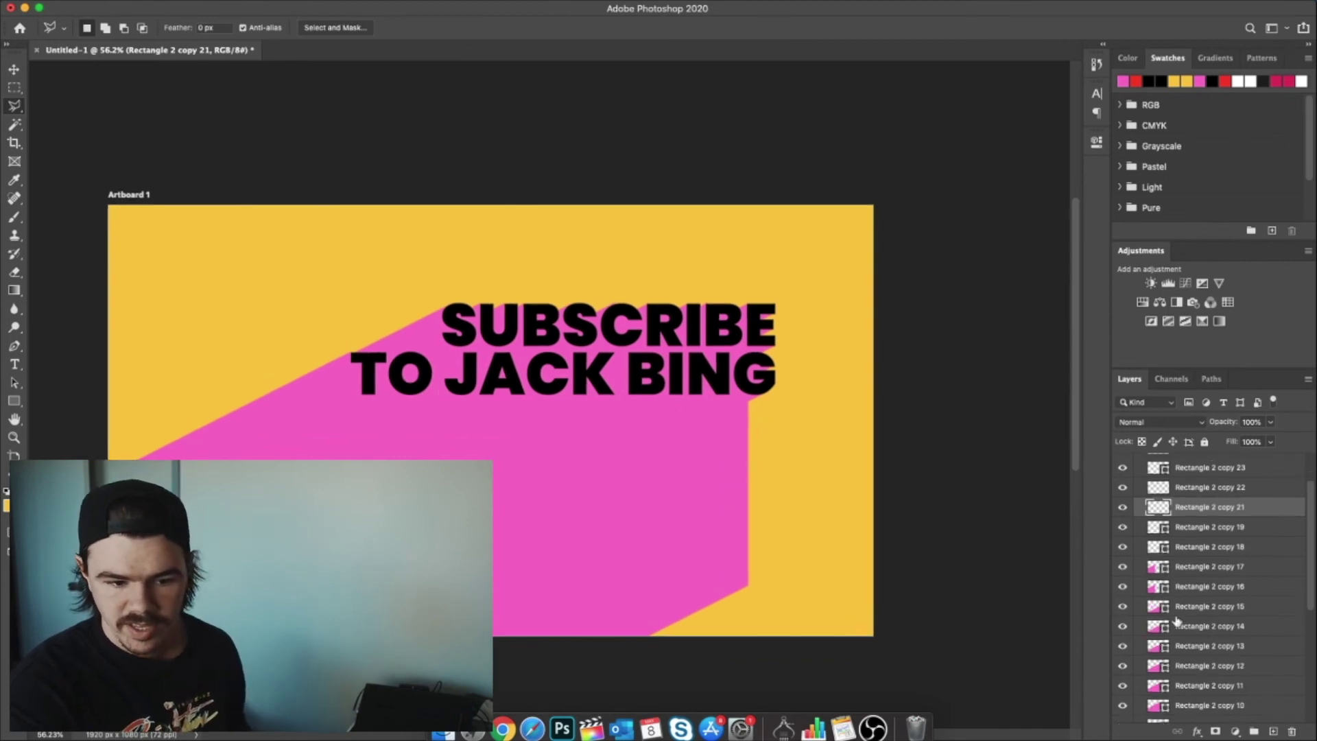
{"action": "left_click", "coordinate": [1186, 652]}
{"action": "scroll", "coordinate": [1208, 675], "scroll_direction": "down", "scroll_amount": 8}
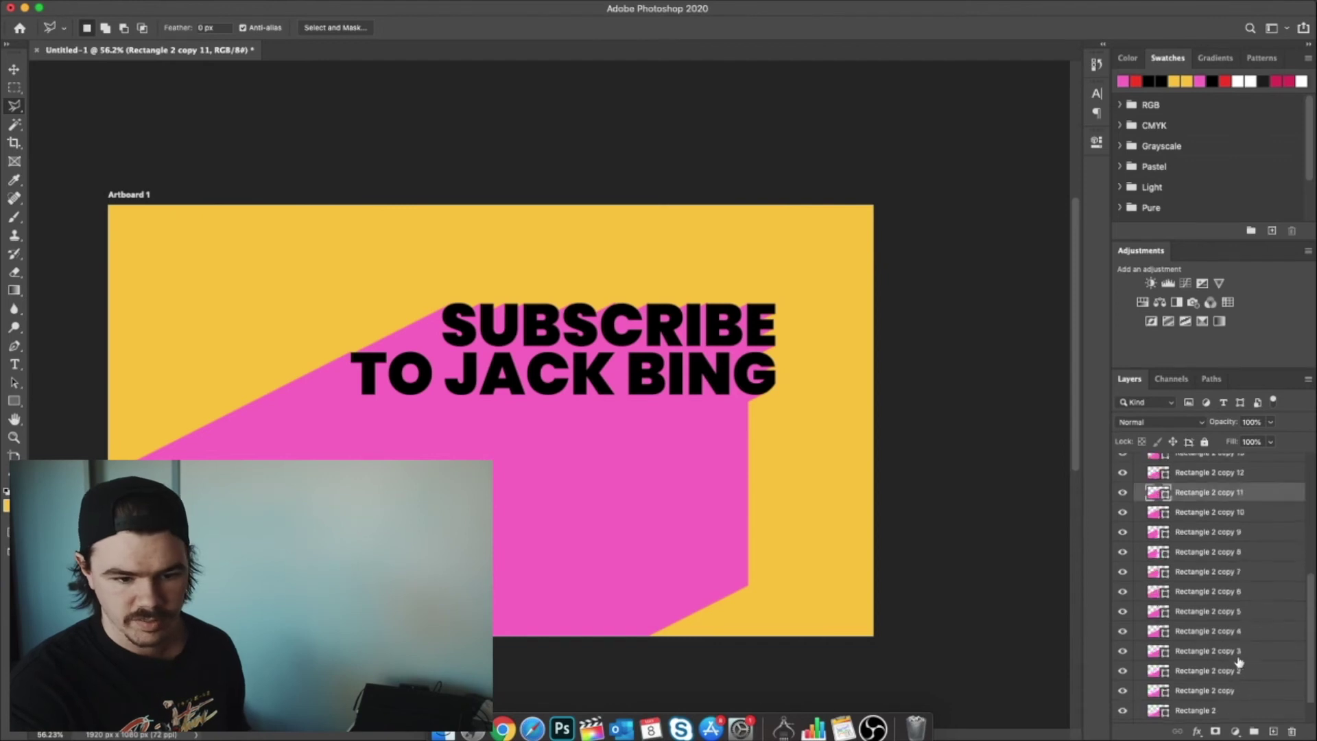
{"action": "left_click", "coordinate": [1205, 658]}
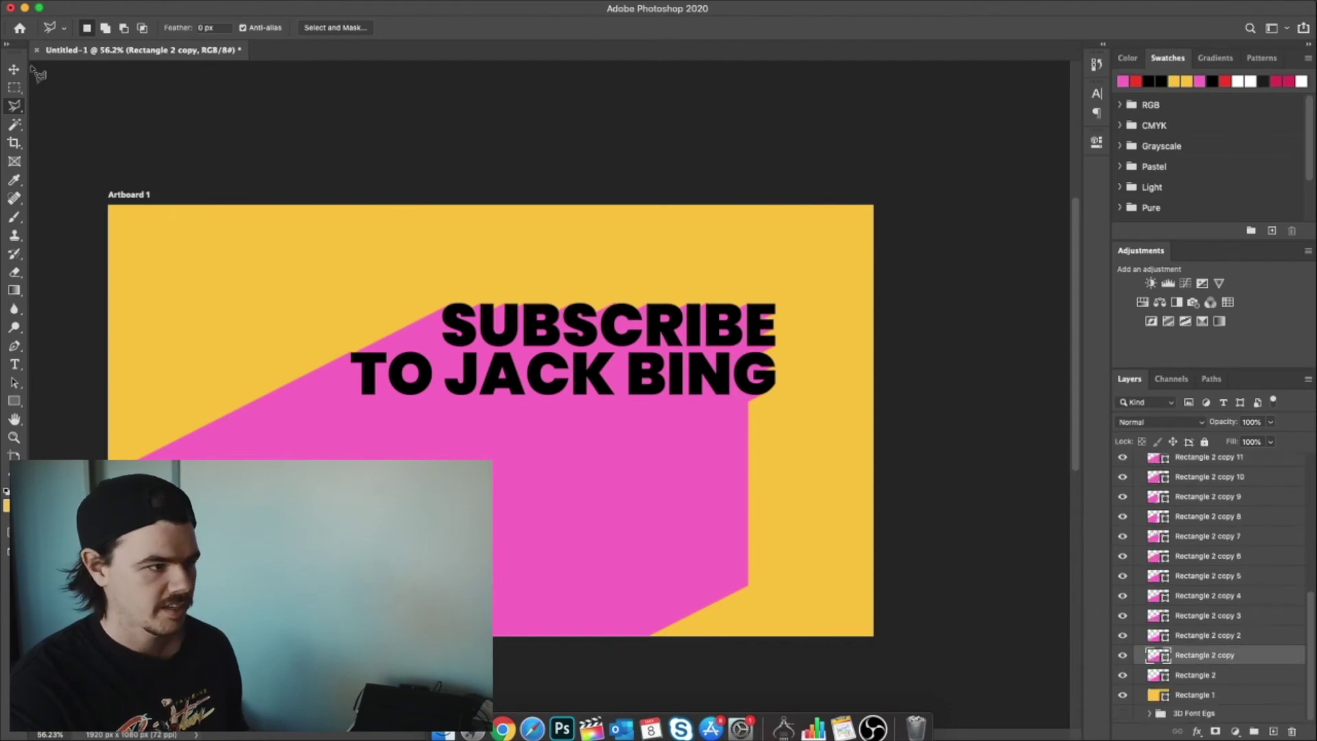
{"action": "key", "text": "v"}
{"action": "key", "text": "super+j"}
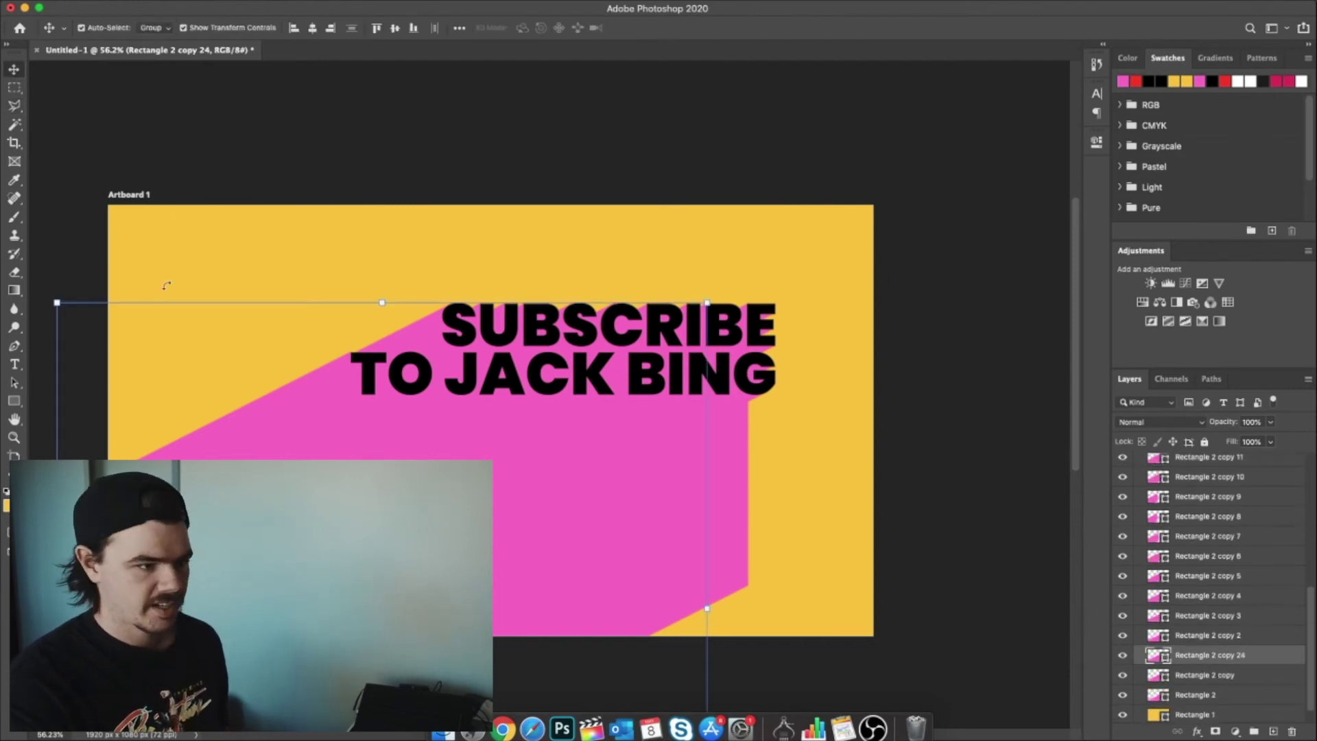
{"action": "left_click_drag", "start_coordinate": [260, 412], "coordinate": [425, 513]}
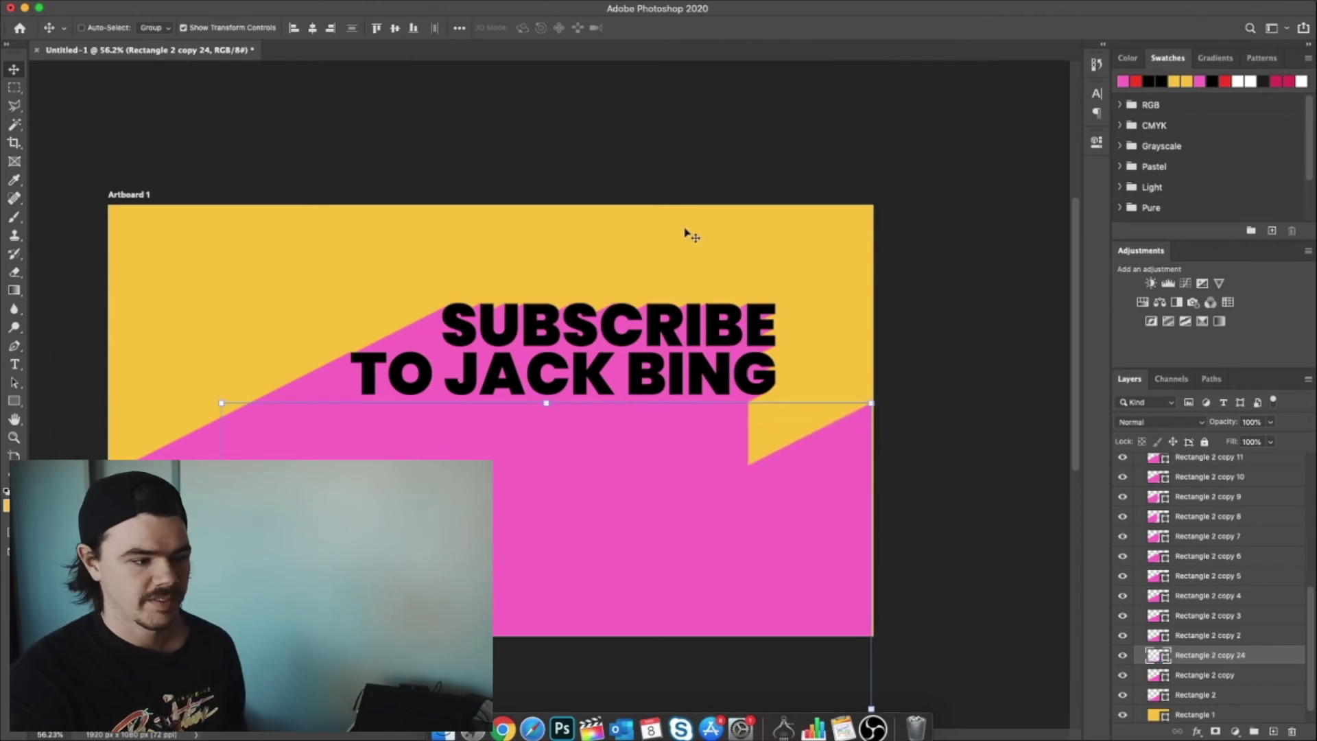
Apply a yellow Color Overlay to the Rectangle 2 copy 24 layer to match the background.
{"action": "double_click", "coordinate": [1277, 658]}
{"action": "left_click", "coordinate": [811, 459]}
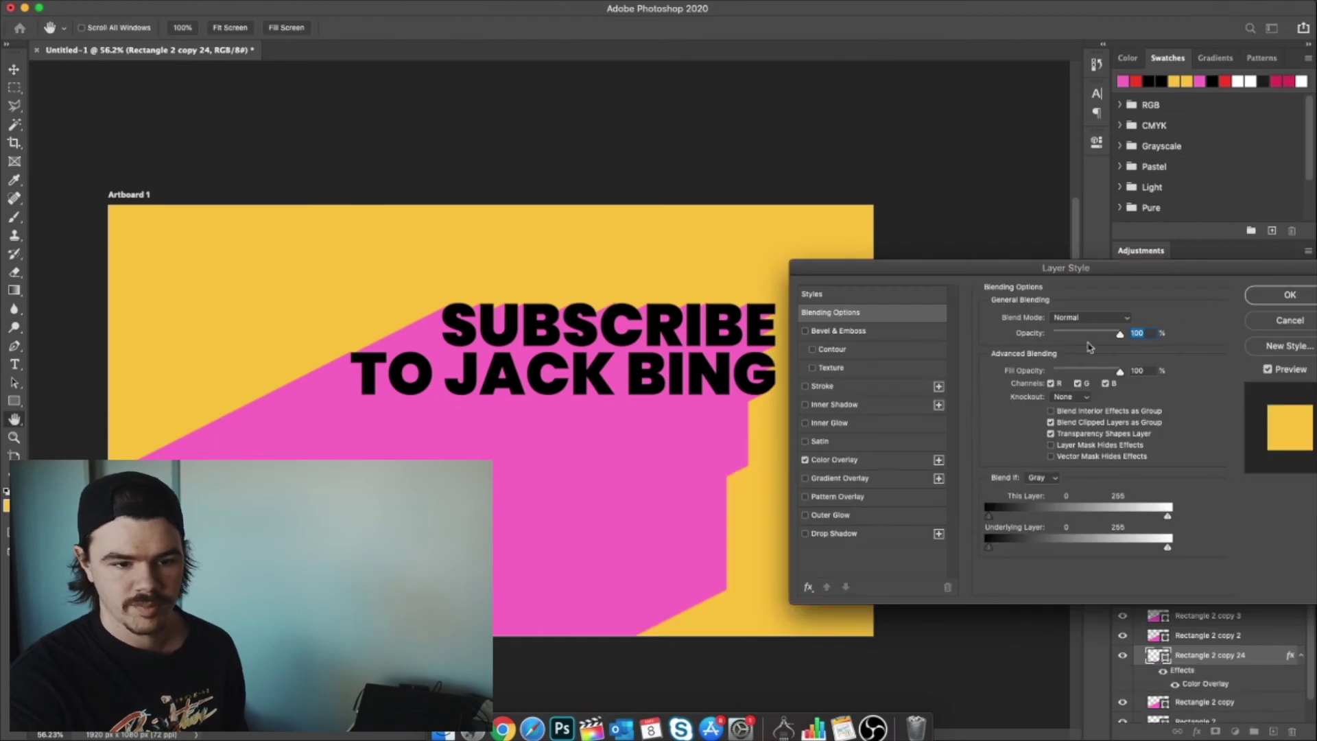
{"action": "left_click", "coordinate": [1290, 294]}
Raise the yellow shape above all the pink shadow layers, directly beneath the subscribe text layer.
{"action": "key", "text": "super+bracketright"}
{"action": "key", "text": "super+bracketright"}
{"action": "key", "text": "super+bracketright"}
{"action": "key", "text": "super+bracketright"}
{"action": "key", "text": "super+bracketright"}
{"action": "key", "text": "super+bracketright"}
{"action": "key", "text": "super+bracketright"}
{"action": "key", "text": "super+bracketright"}
{"action": "key", "text": "super+bracketright"}
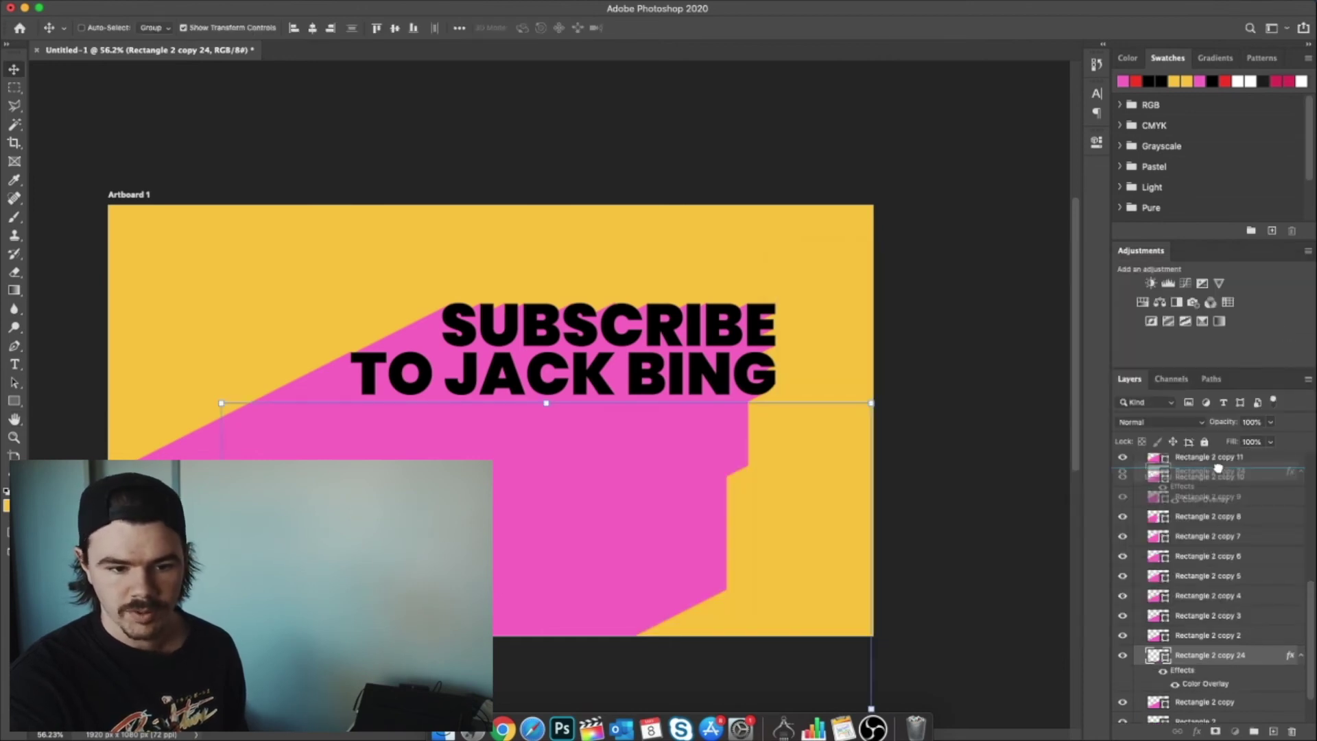
{"action": "key", "text": "super+bracketright"}
{"action": "key", "text": "super+bracketright"}
{"action": "key", "text": "super+bracketright"}
{"action": "key", "text": "super+bracketright"}
{"action": "key", "text": "super+bracketright"}
{"action": "key", "text": "super+bracketright"}
{"action": "key", "text": "super+bracketright"}
{"action": "key", "text": "super+bracketright"}
{"action": "key", "text": "super+bracketright"}
{"action": "key", "text": "super+bracketright"}
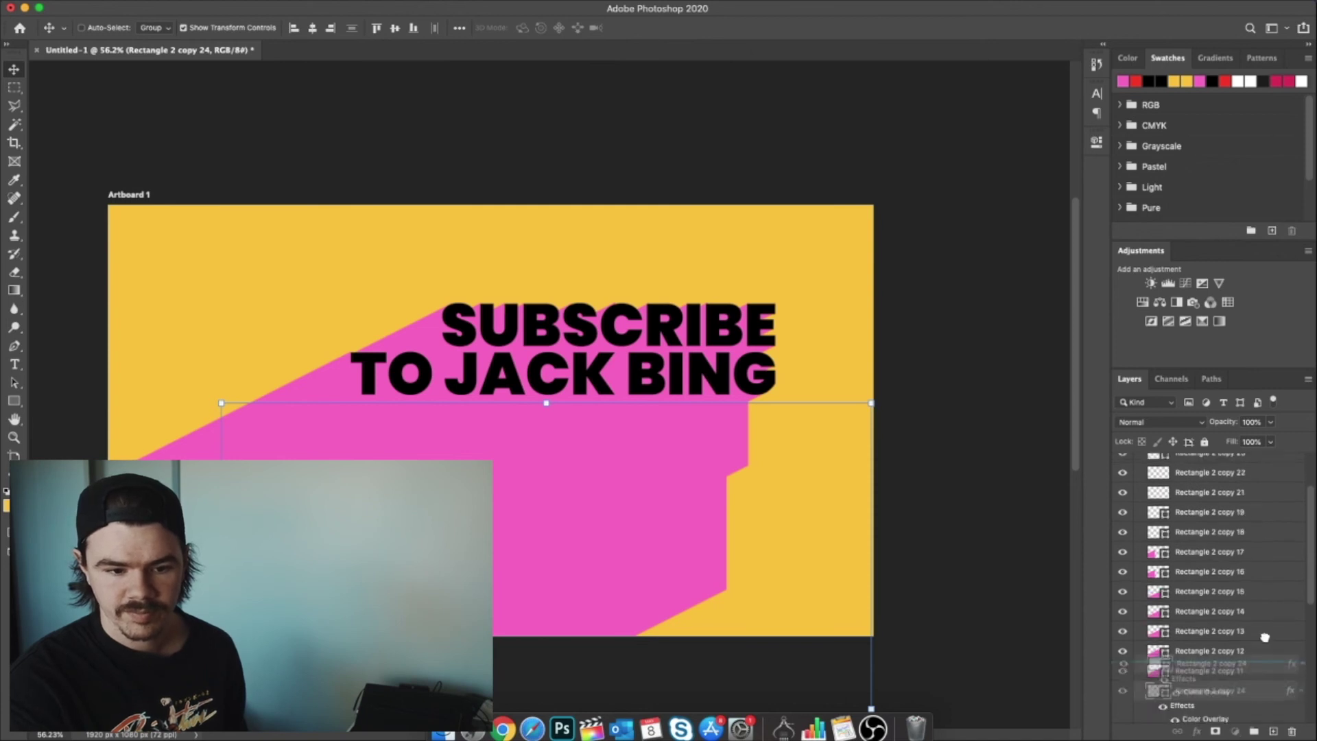
{"action": "key", "text": "super+bracketright"}
{"action": "key", "text": "super+bracketright"}
{"action": "key", "text": "super+bracketright"}
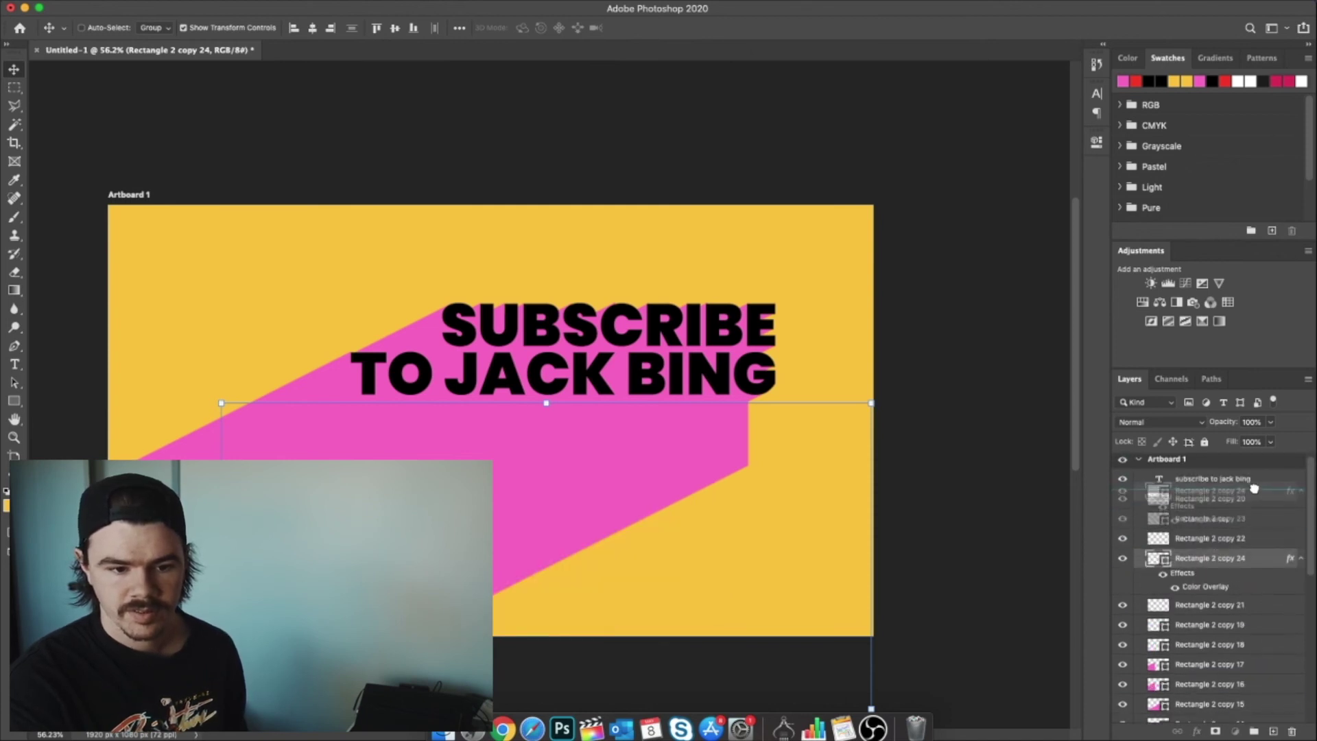
Move the yellow shape so its diagonal edge trims the pink shadow from the lower-right curve of the final G.
{"action": "left_click_drag", "start_coordinate": [745, 537], "coordinate": [666, 520]}
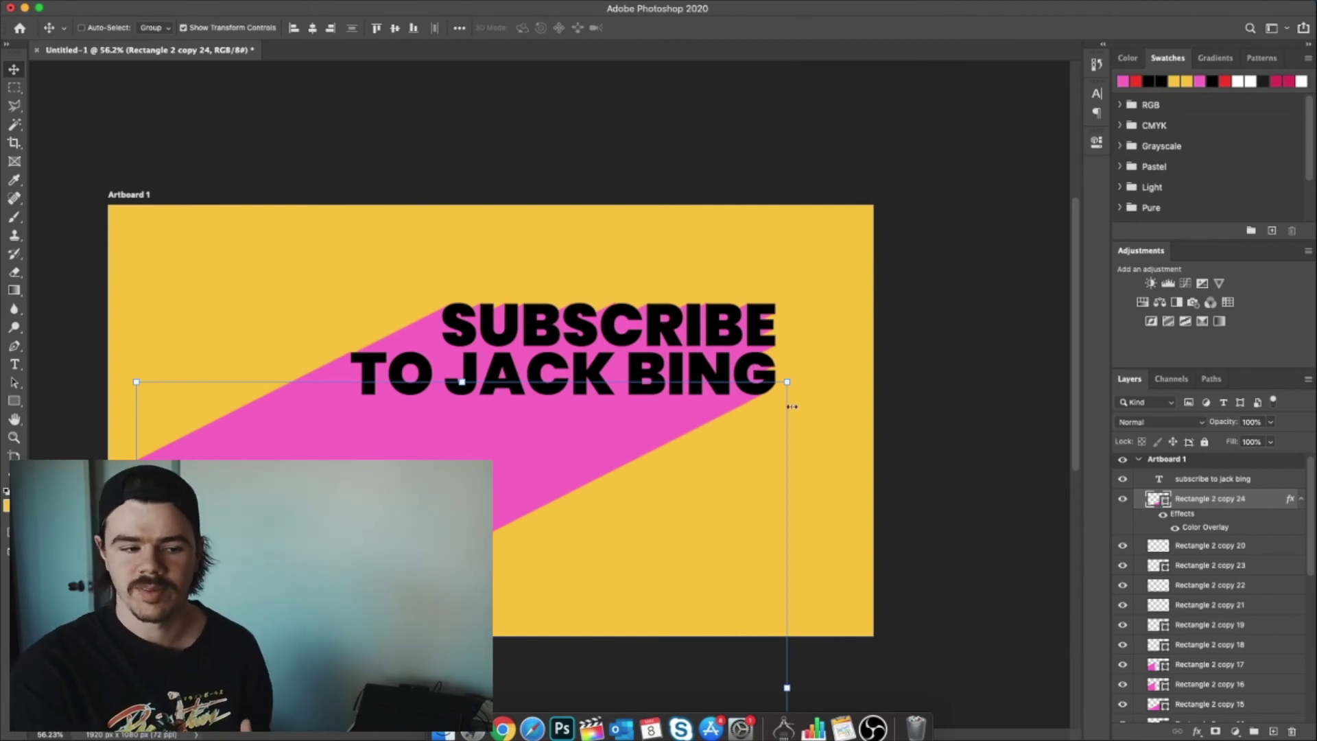
{"action": "left_click_drag", "start_coordinate": [652, 547], "coordinate": [676, 535]}
{"action": "key", "text": "super+plus"}
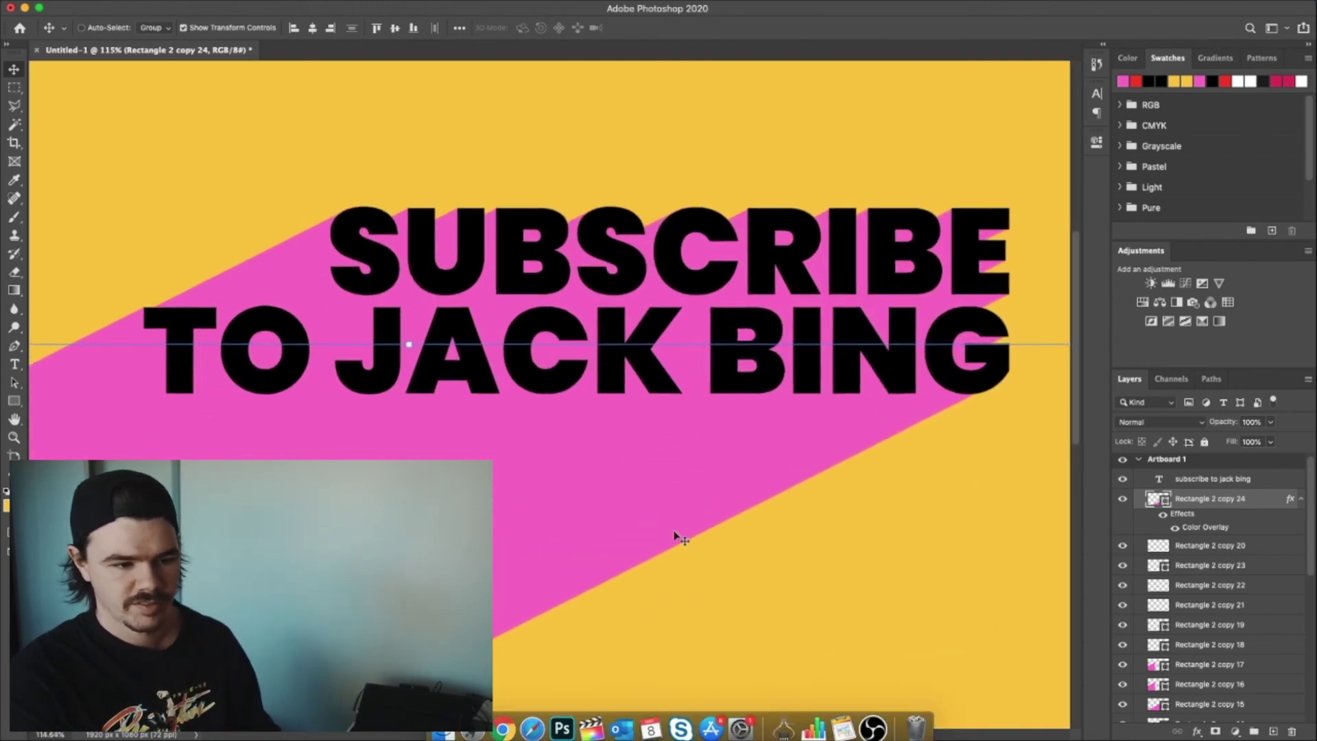
{"action": "key", "text": "super+minus"}
{"action": "key", "text": "super+minus"}
{"action": "key", "text": "super+minus"}
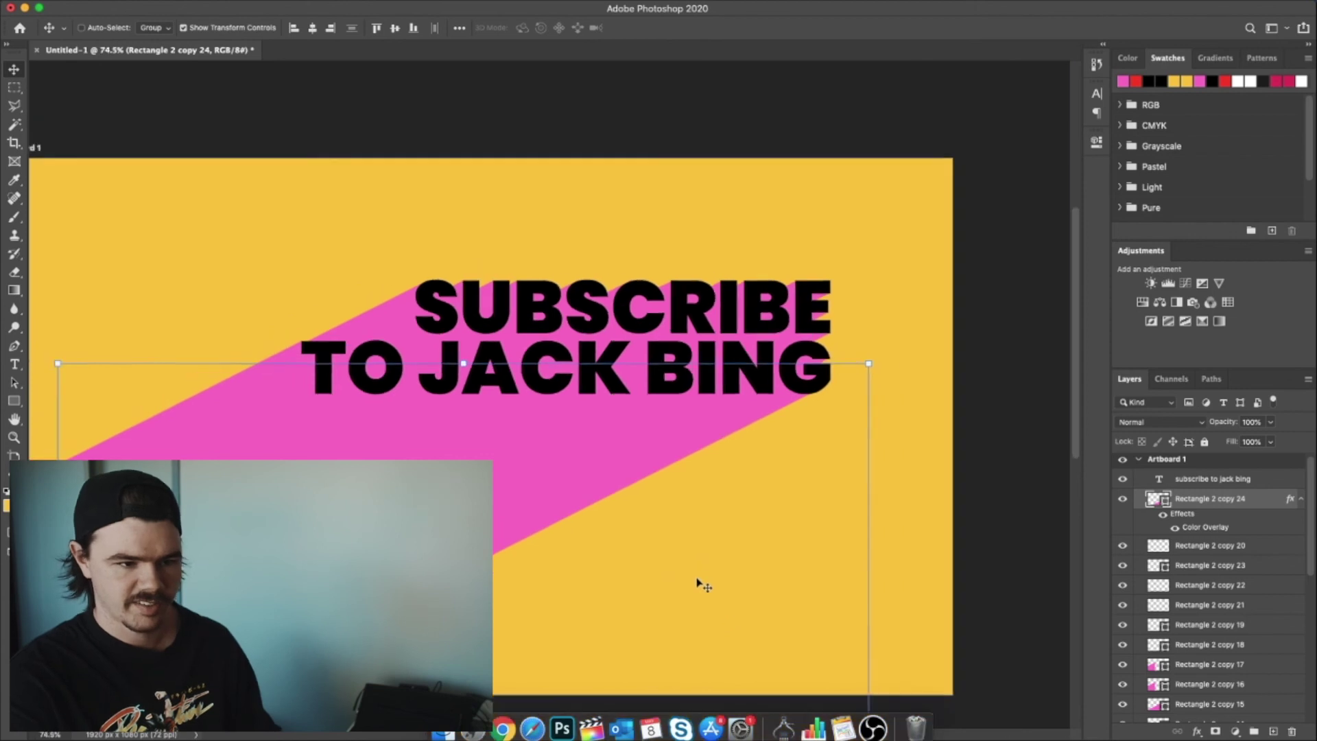
Apply a yellow Color Overlay to the subscribe text layer to match the background.
{"action": "left_click", "coordinate": [1234, 479]}
{"action": "key", "text": "m"}
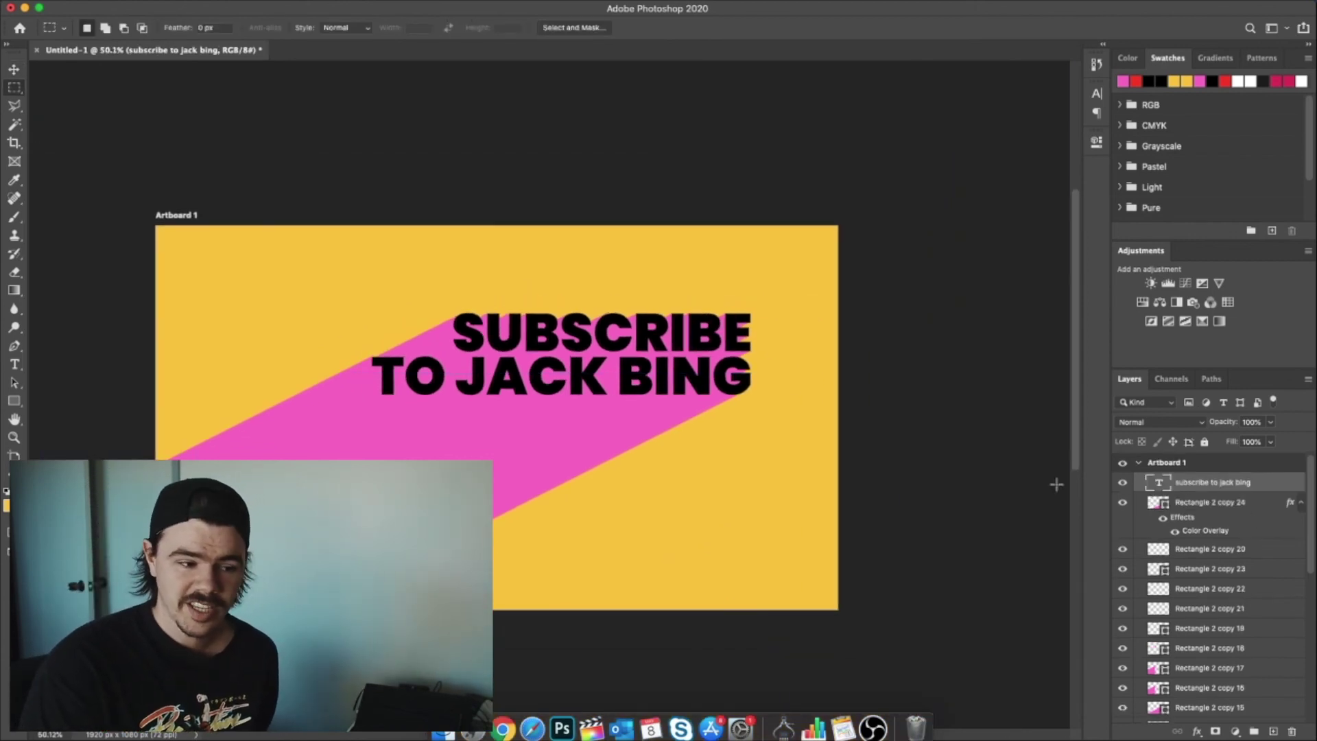
{"action": "double_click", "coordinate": [1280, 485]}
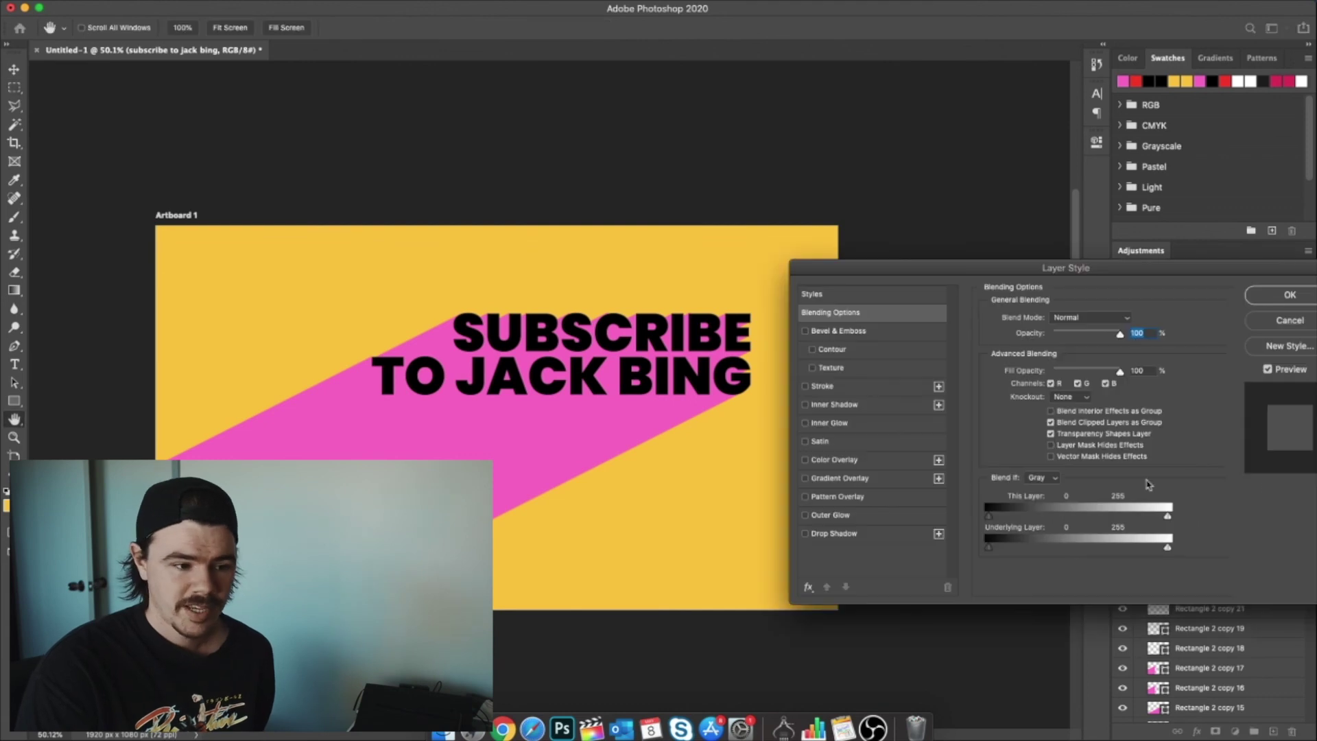
{"action": "left_click", "coordinate": [826, 464]}
{"action": "left_click", "coordinate": [1280, 299]}
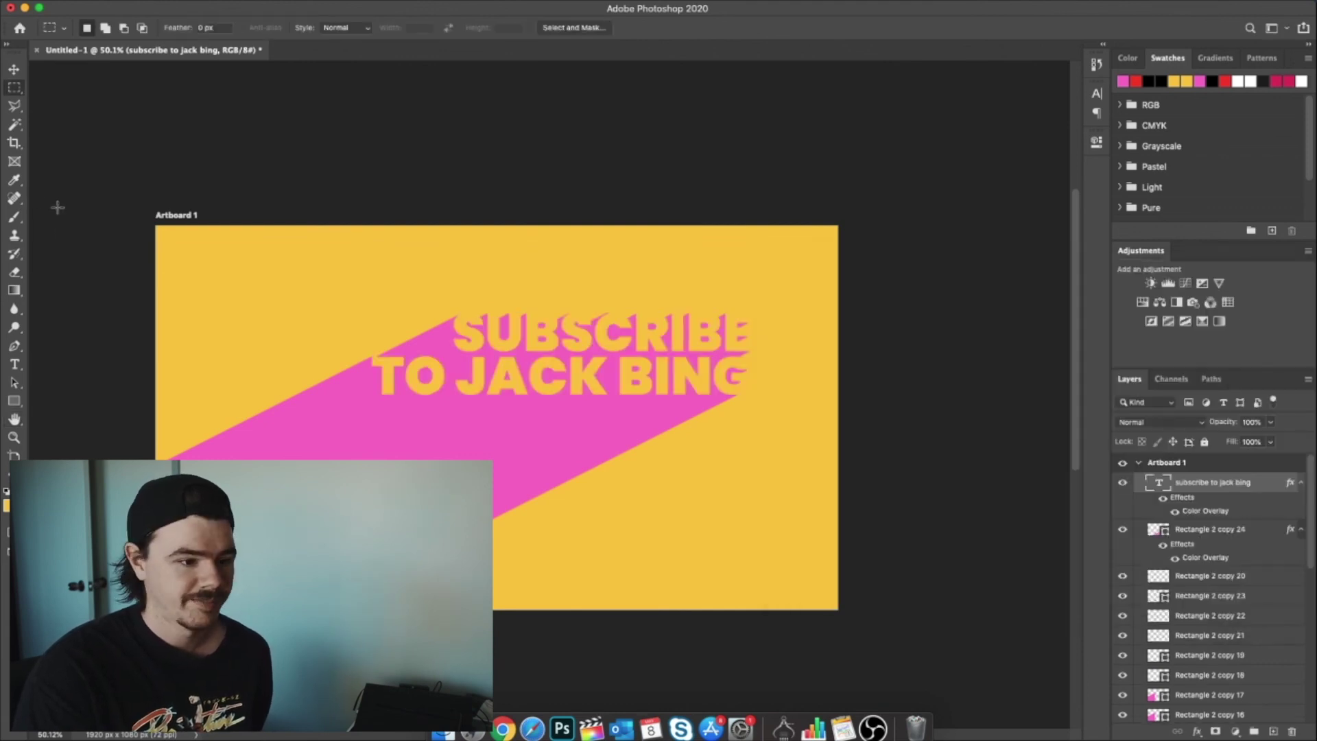
{"action": "left_click", "coordinate": [12, 70]}
{"action": "left_click", "coordinate": [13, 87]}
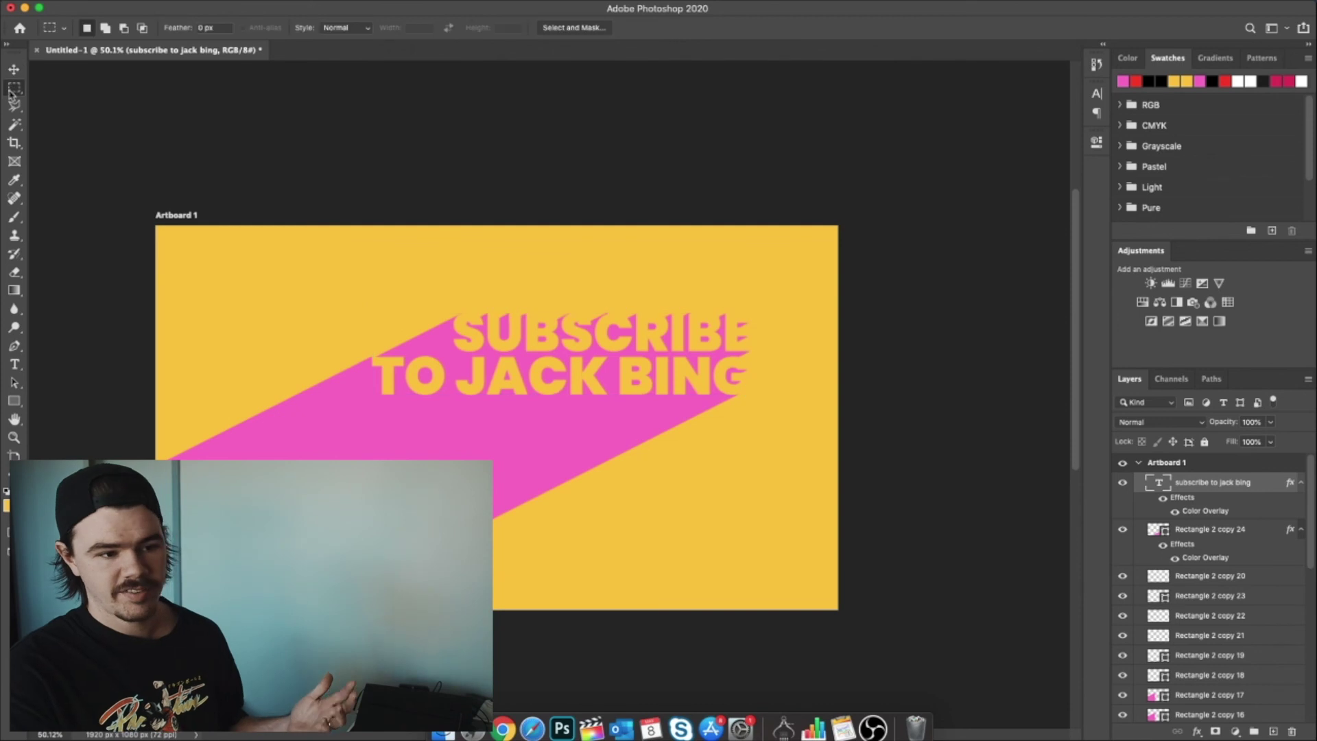